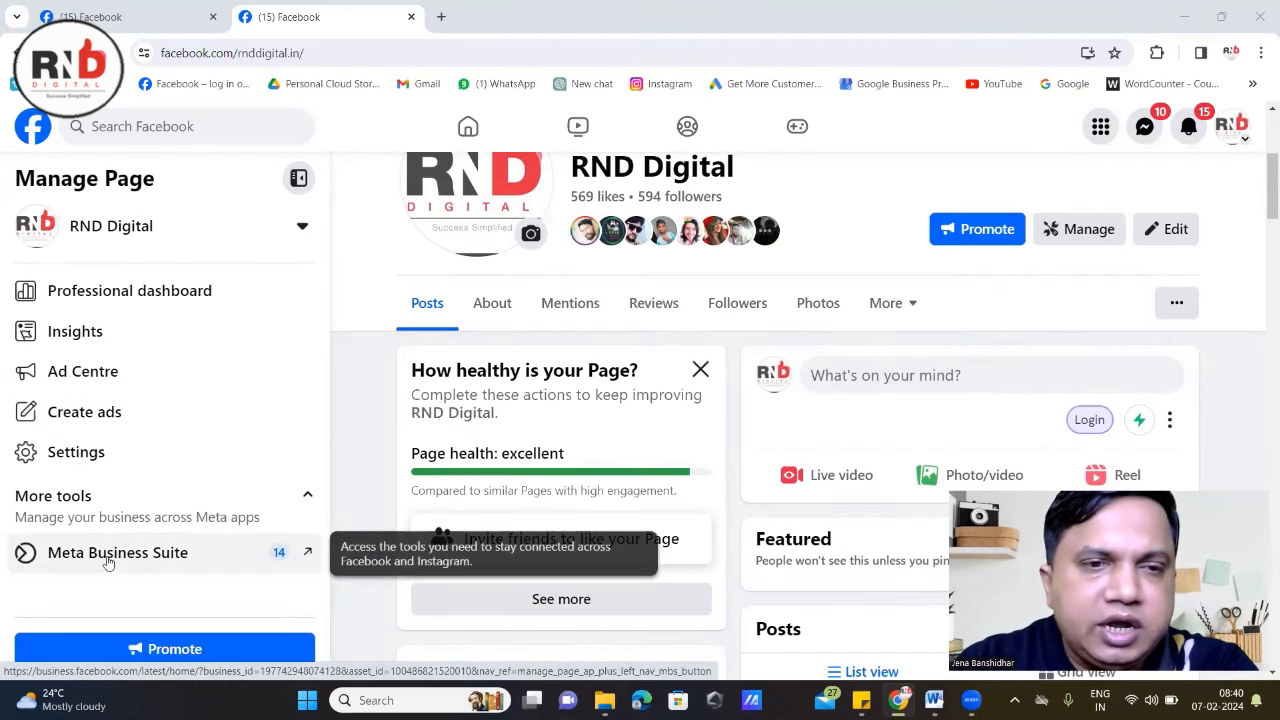
Open Ads Manager for the RND Digital page through Meta Business Suite's full tool list and show the campaigns table.
{"action": "left_click", "coordinate": [109, 563]}
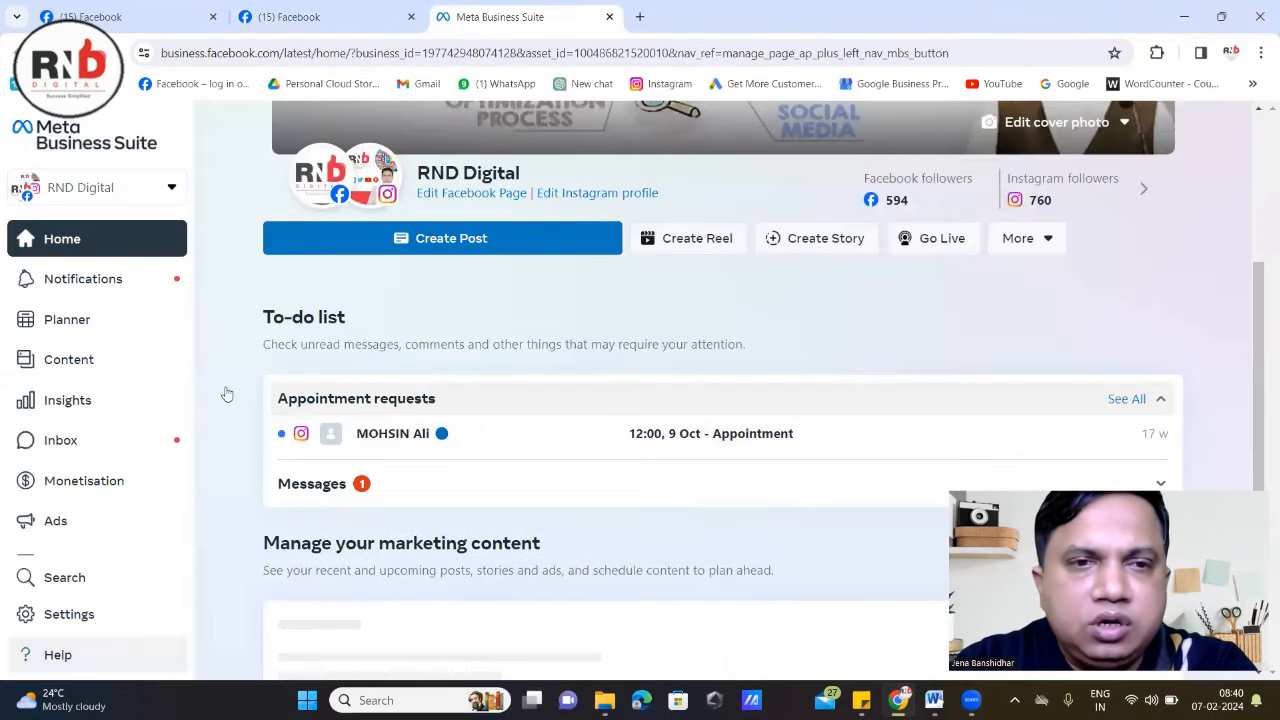
{"action": "scroll", "coordinate": [163, 380], "scroll_direction": "down", "scroll_amount": 2}
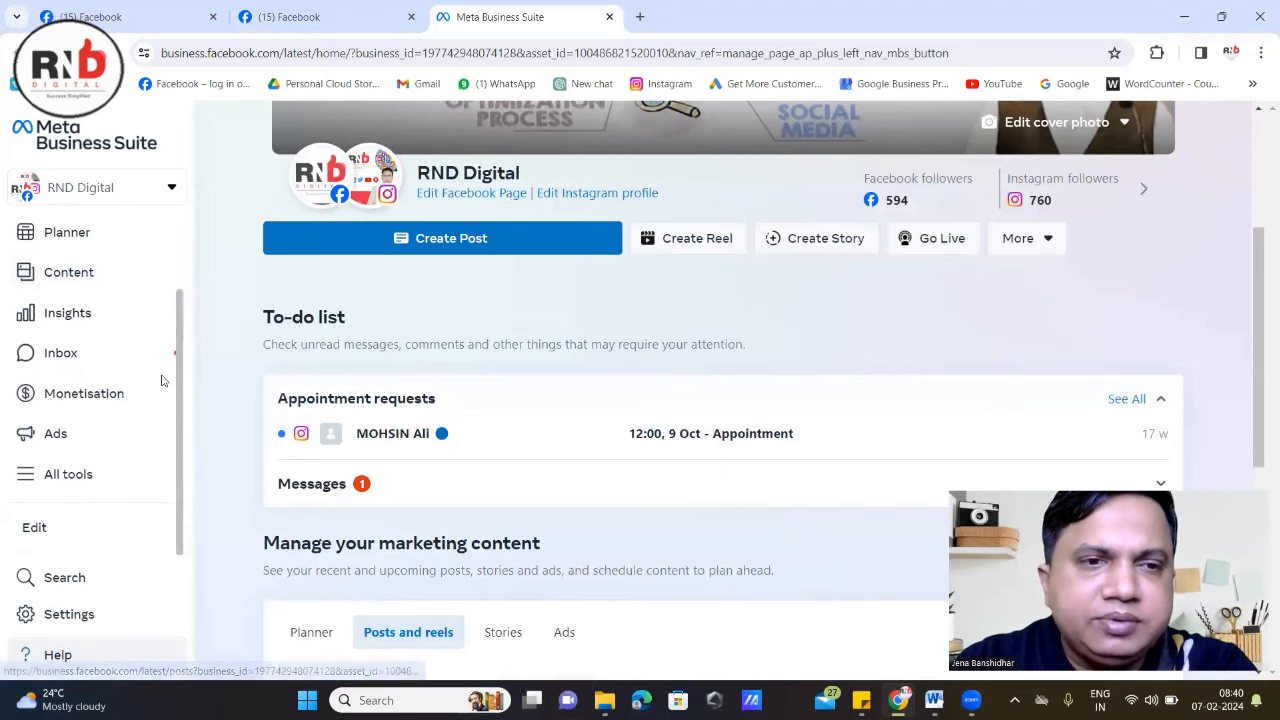
{"action": "left_click", "coordinate": [68, 475]}
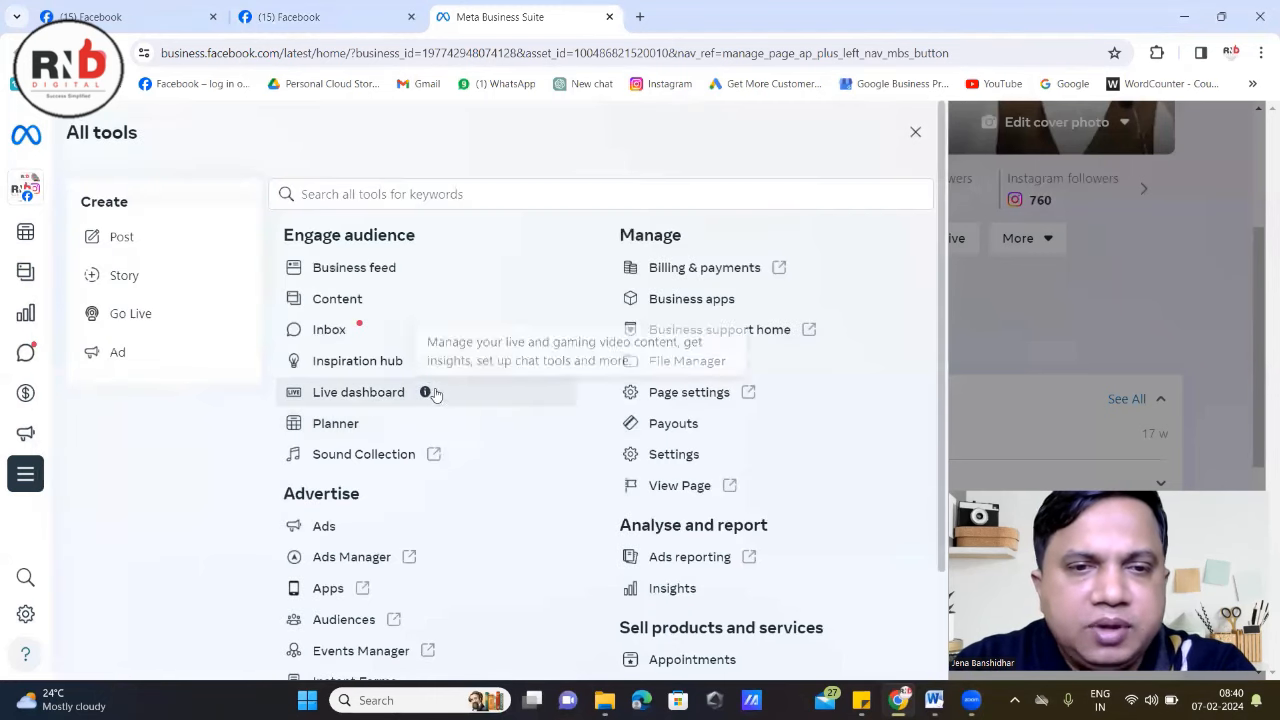
{"action": "scroll", "coordinate": [425, 391], "scroll_direction": "down", "scroll_amount": 2}
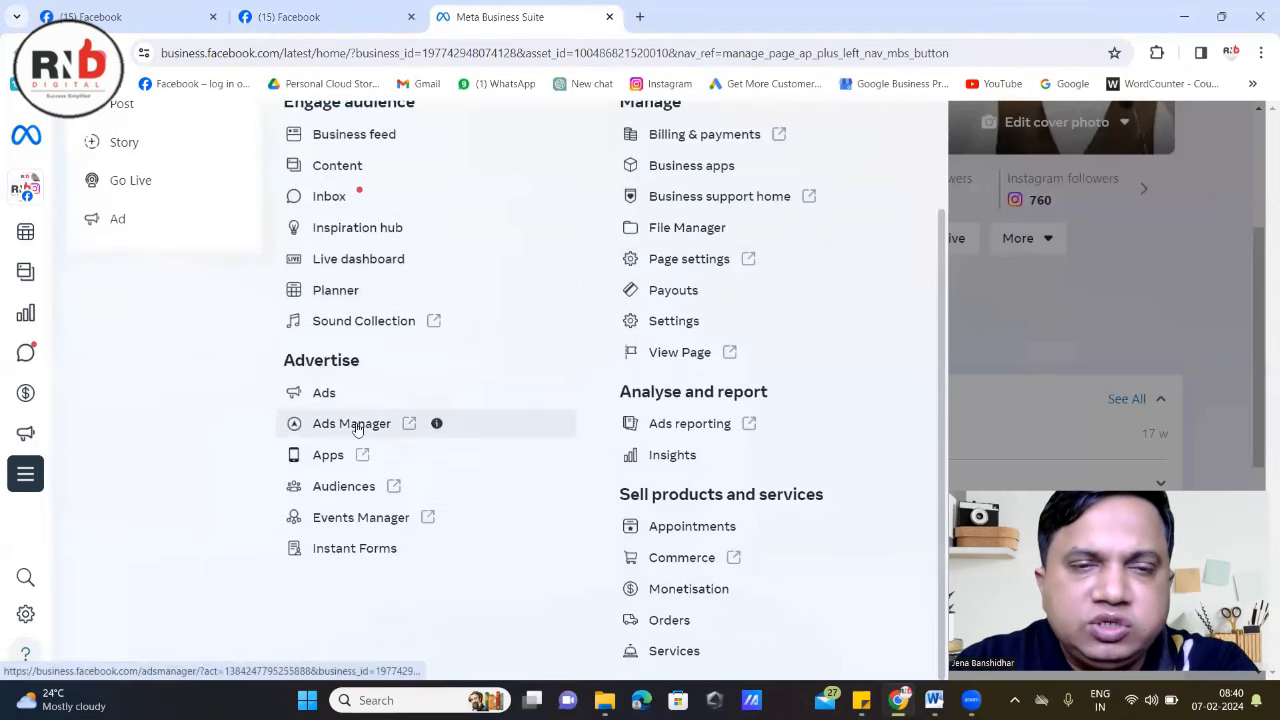
{"action": "left_click", "coordinate": [356, 425]}
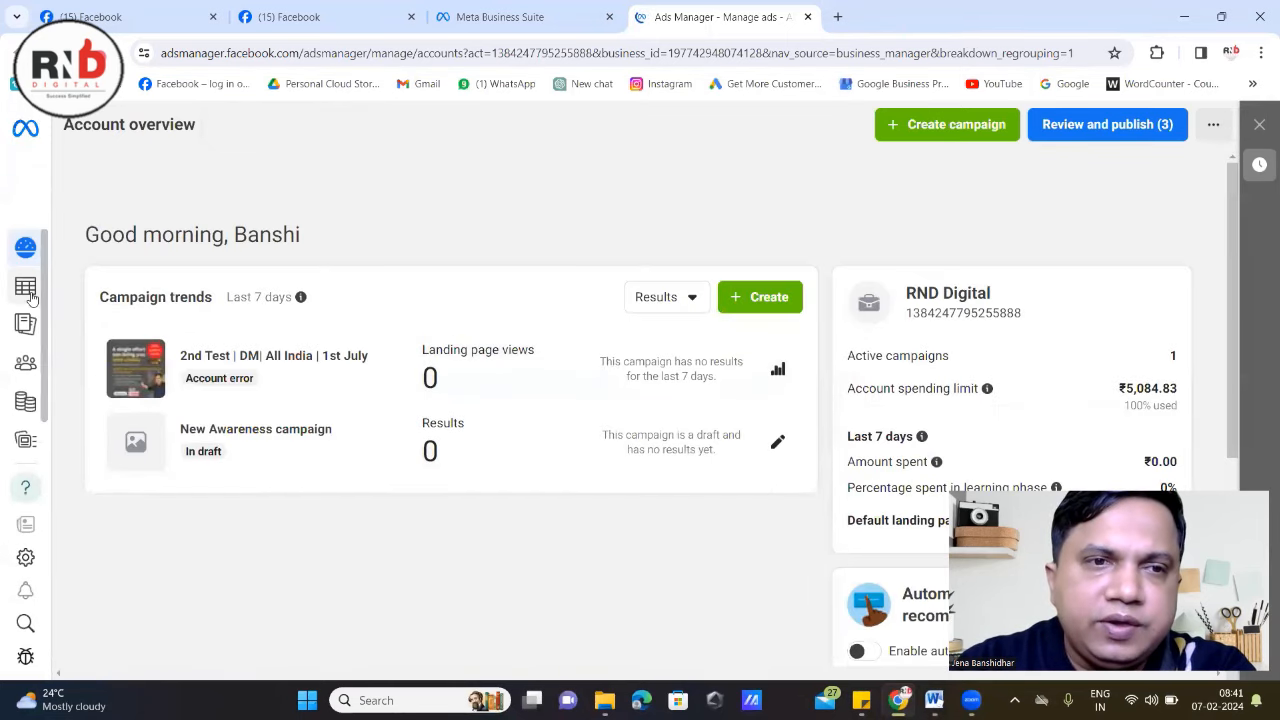
{"action": "left_click", "coordinate": [28, 288]}
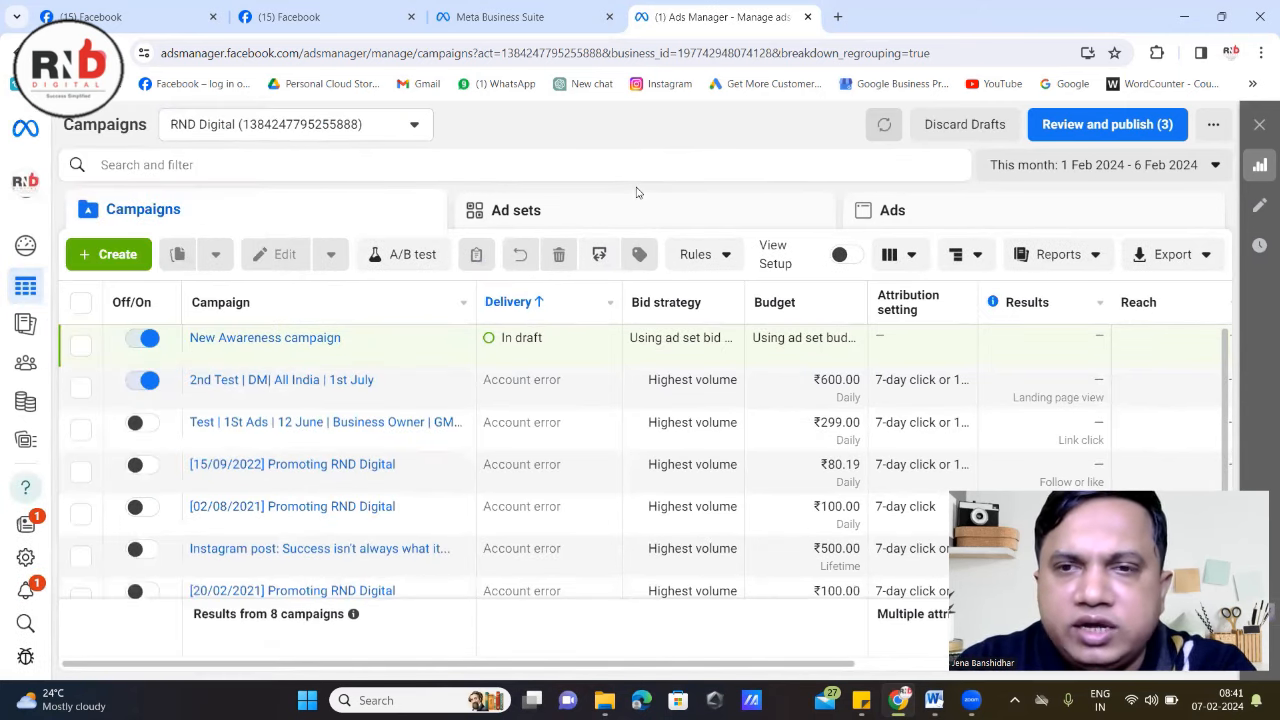
Open the Audiences tool from Meta Business Suite in a separate browser tab and display the audience list.
{"action": "left_click", "coordinate": [540, 20]}
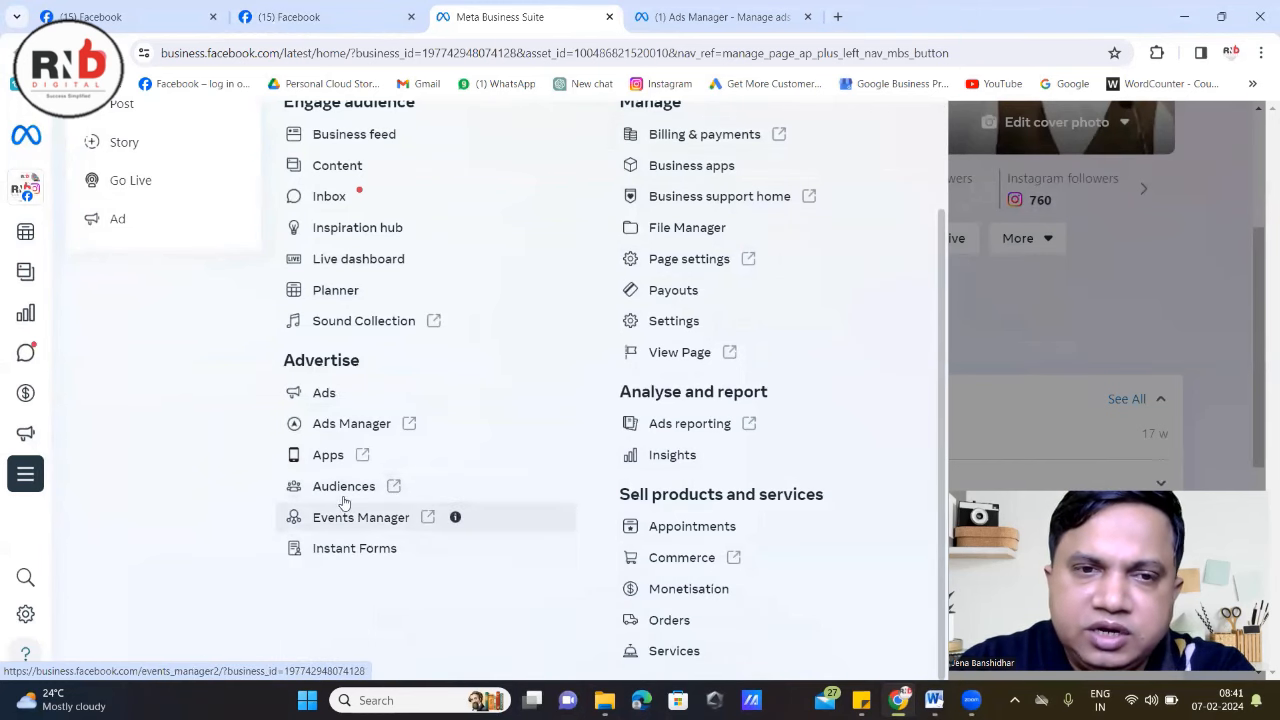
{"action": "right_click", "coordinate": [348, 495]}
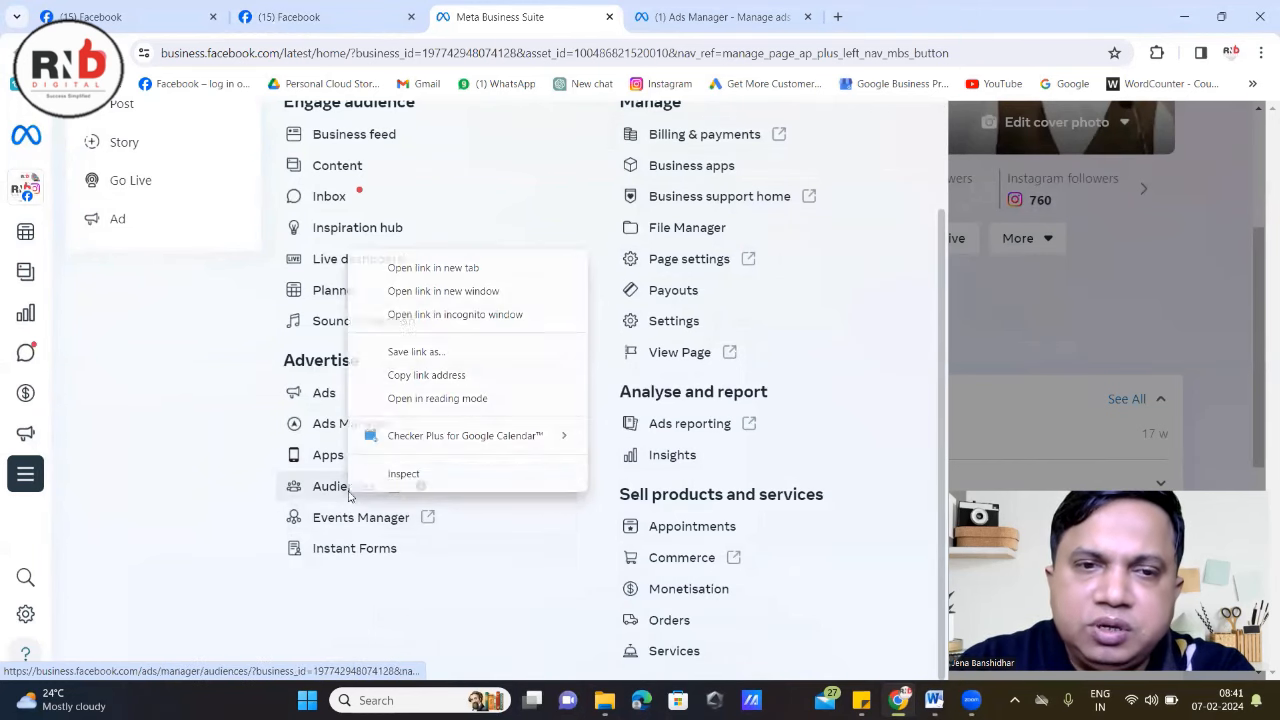
{"action": "left_click", "coordinate": [446, 272]}
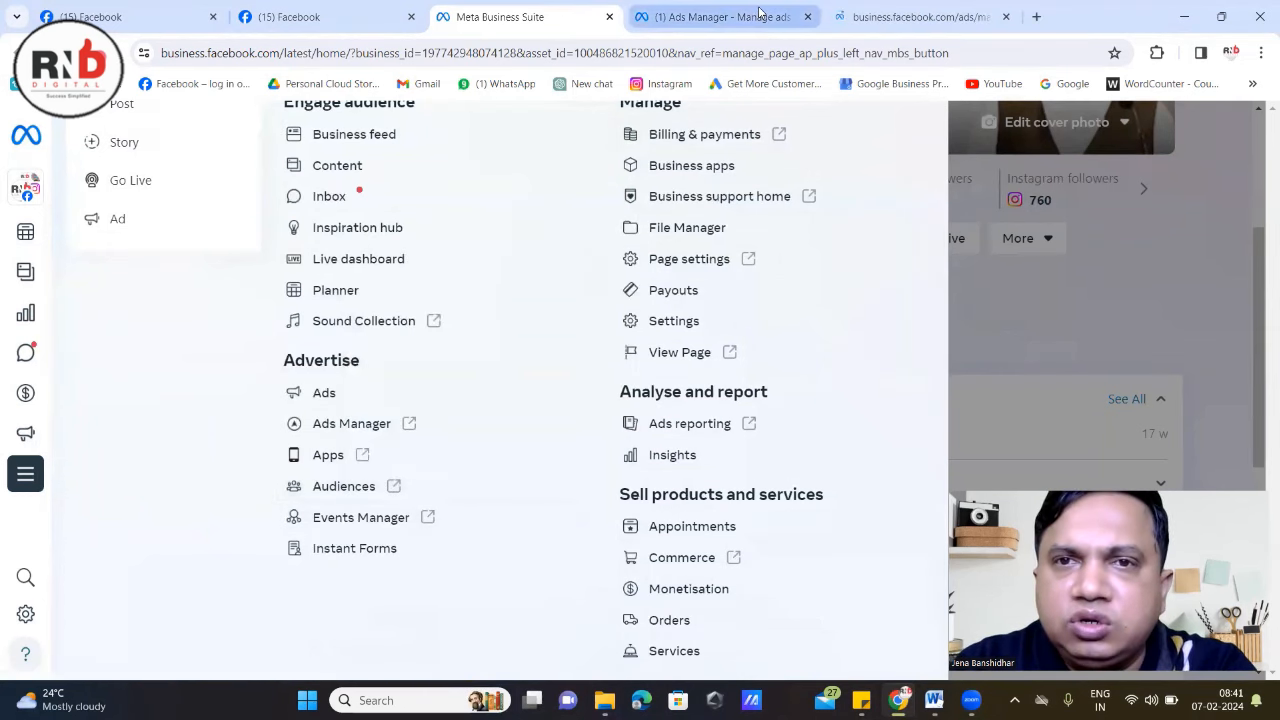
{"action": "left_click", "coordinate": [758, 16]}
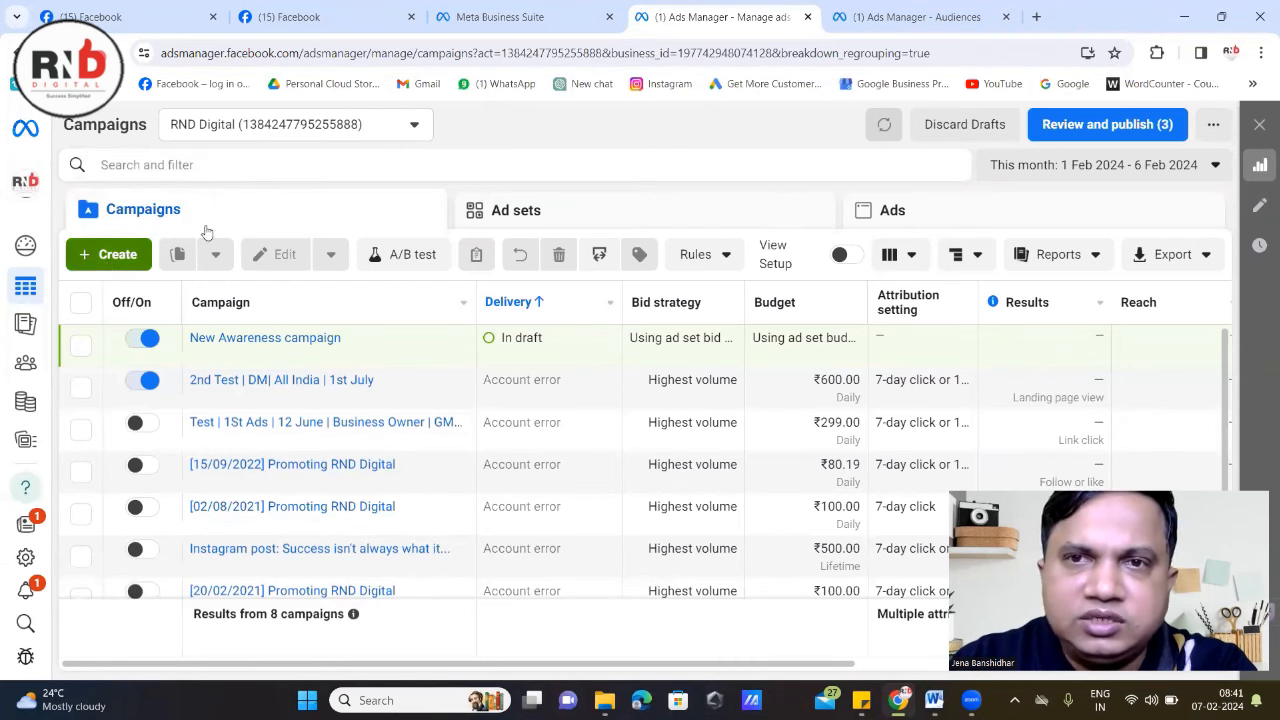
{"action": "left_click", "coordinate": [895, 10]}
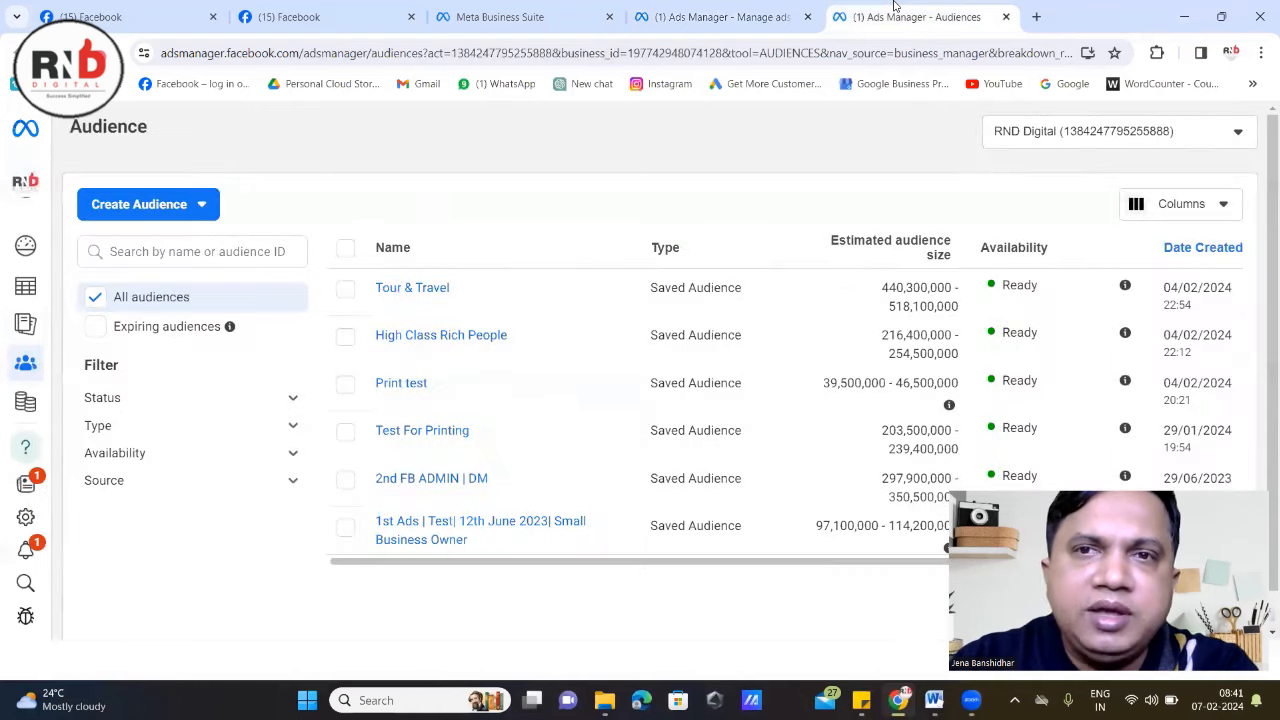
Check the audience types offered for creation on the Audience page, including Saved Audience, without creating one.
{"action": "left_click", "coordinate": [500, 17]}
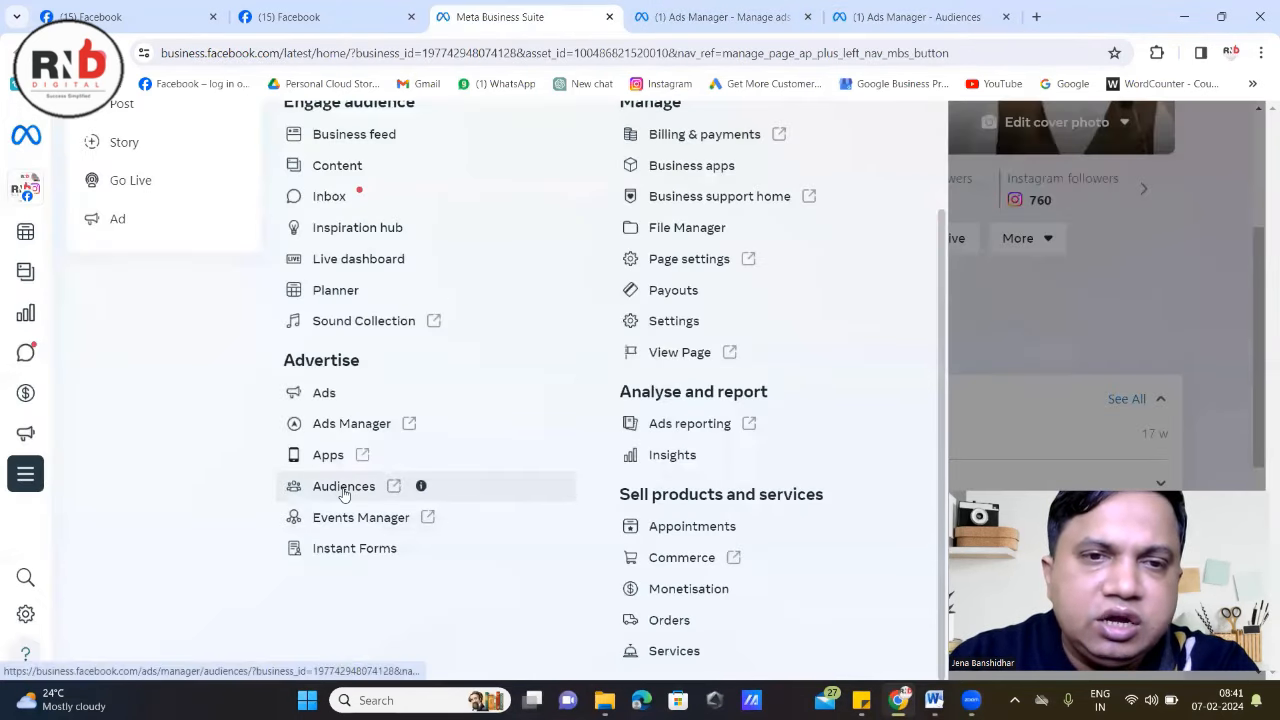
{"action": "left_click", "coordinate": [928, 12]}
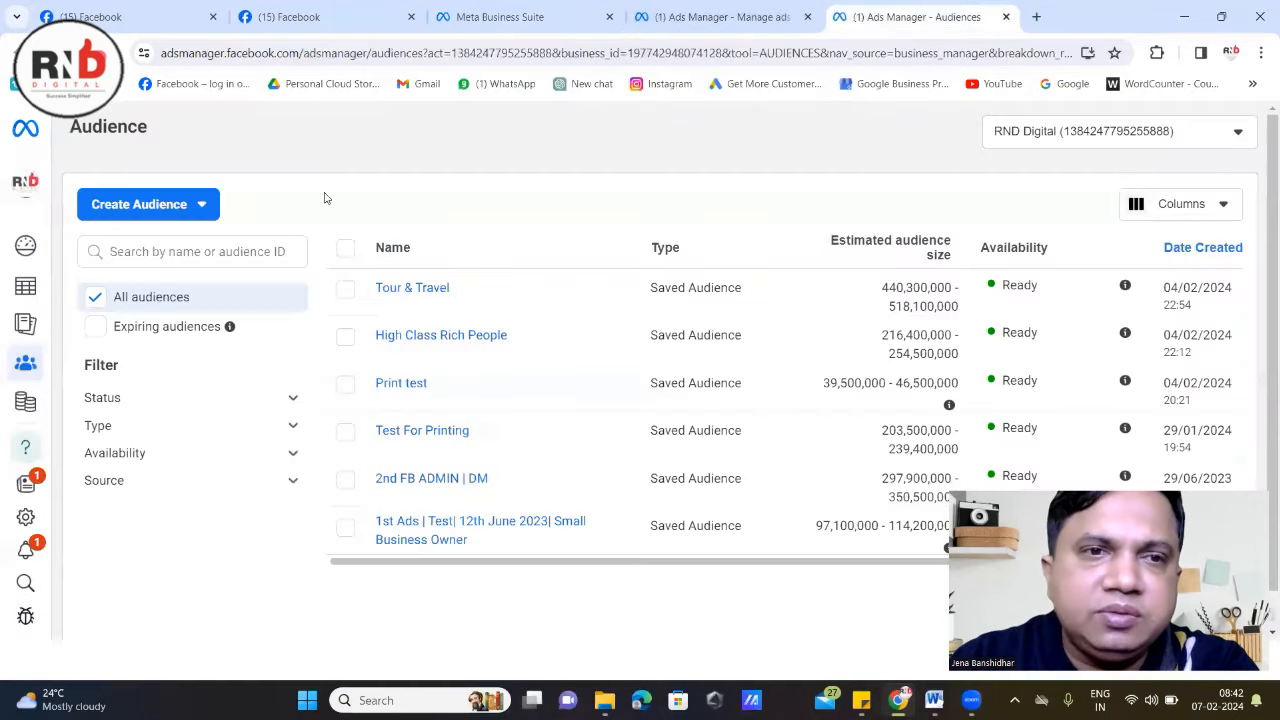
{"action": "left_click", "coordinate": [181, 210]}
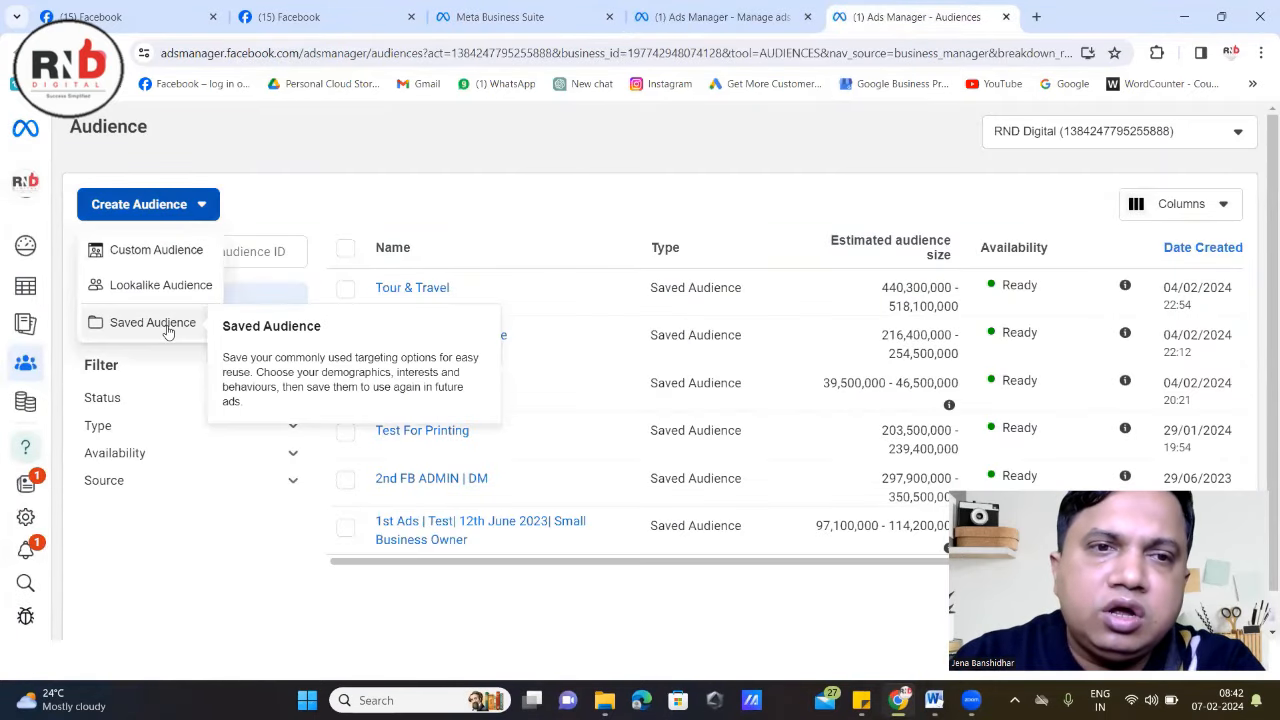
{"action": "left_click", "coordinate": [569, 139]}
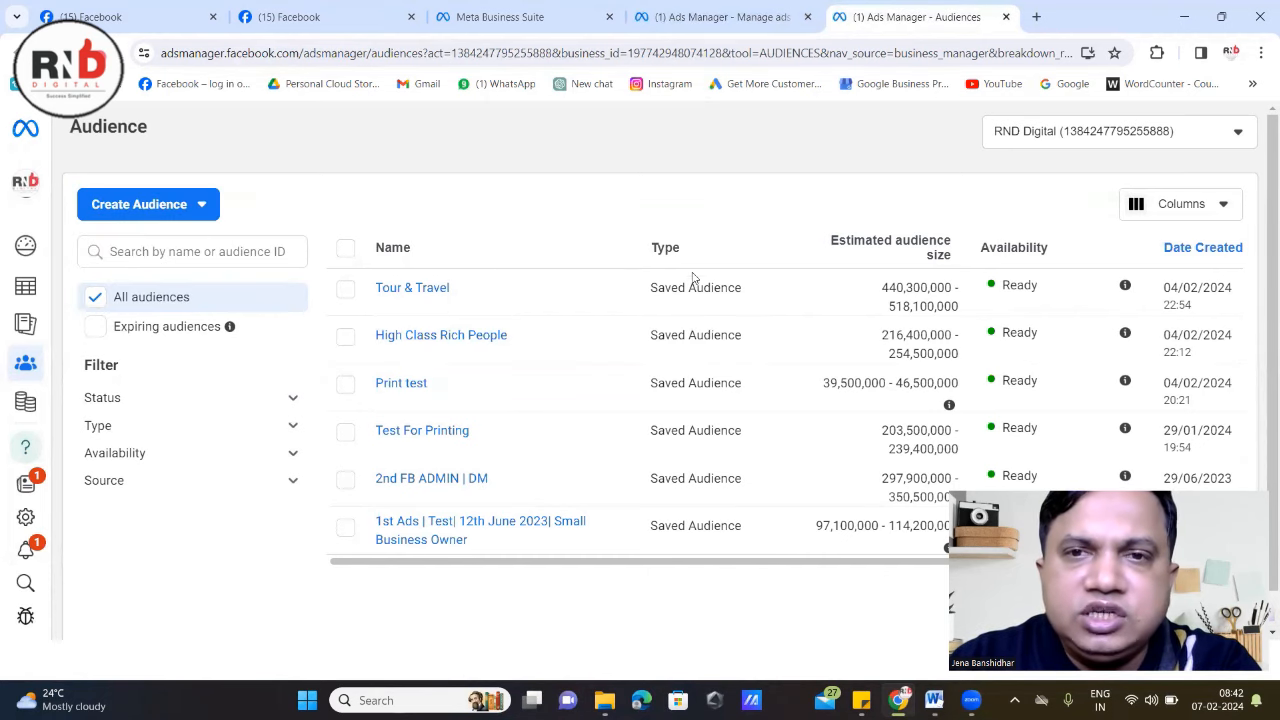
Examine the full targeting details of the saved audience High Class Rich People.
{"action": "scroll", "coordinate": [730, 224], "scroll_direction": "down", "scroll_amount": 1}
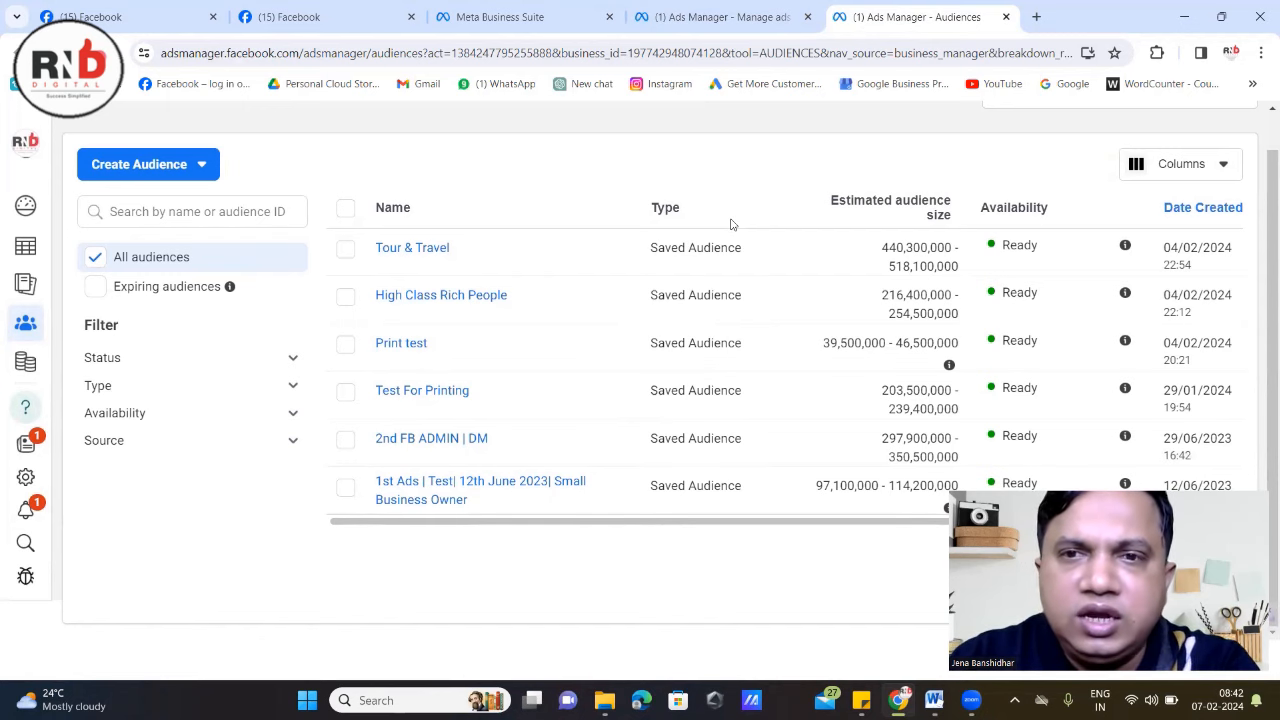
{"action": "mouse_move", "coordinate": [482, 298]}
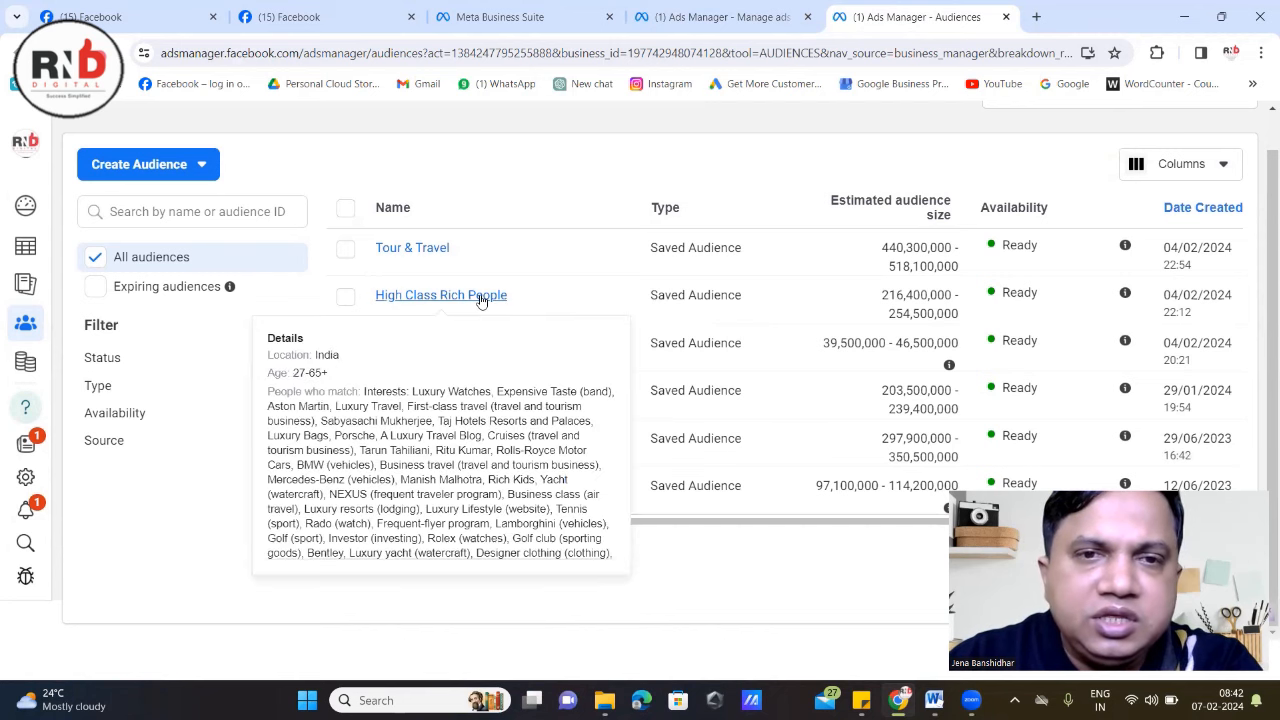
{"action": "scroll", "coordinate": [434, 430], "scroll_direction": "down", "scroll_amount": 2}
{"action": "scroll", "coordinate": [434, 430], "scroll_direction": "up", "scroll_amount": 2}
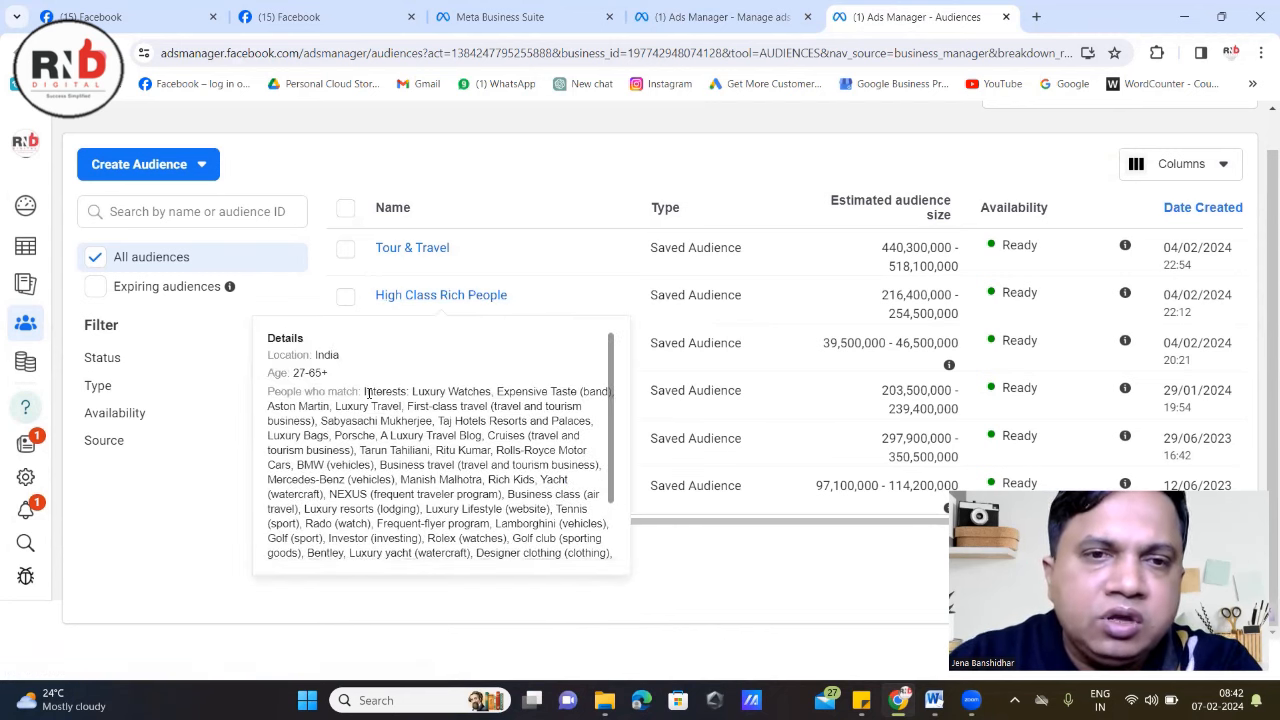
{"action": "scroll", "coordinate": [418, 416], "scroll_direction": "down", "scroll_amount": 2}
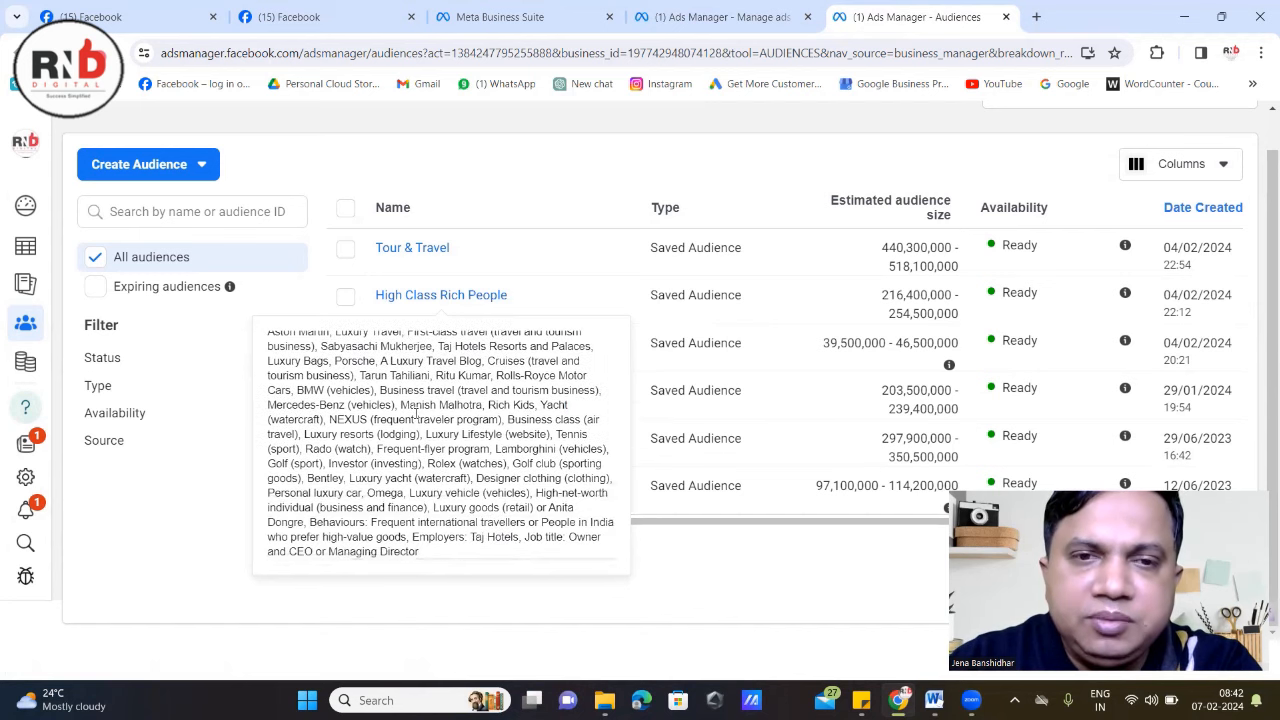
{"action": "scroll", "coordinate": [408, 400], "scroll_direction": "up", "scroll_amount": 2}
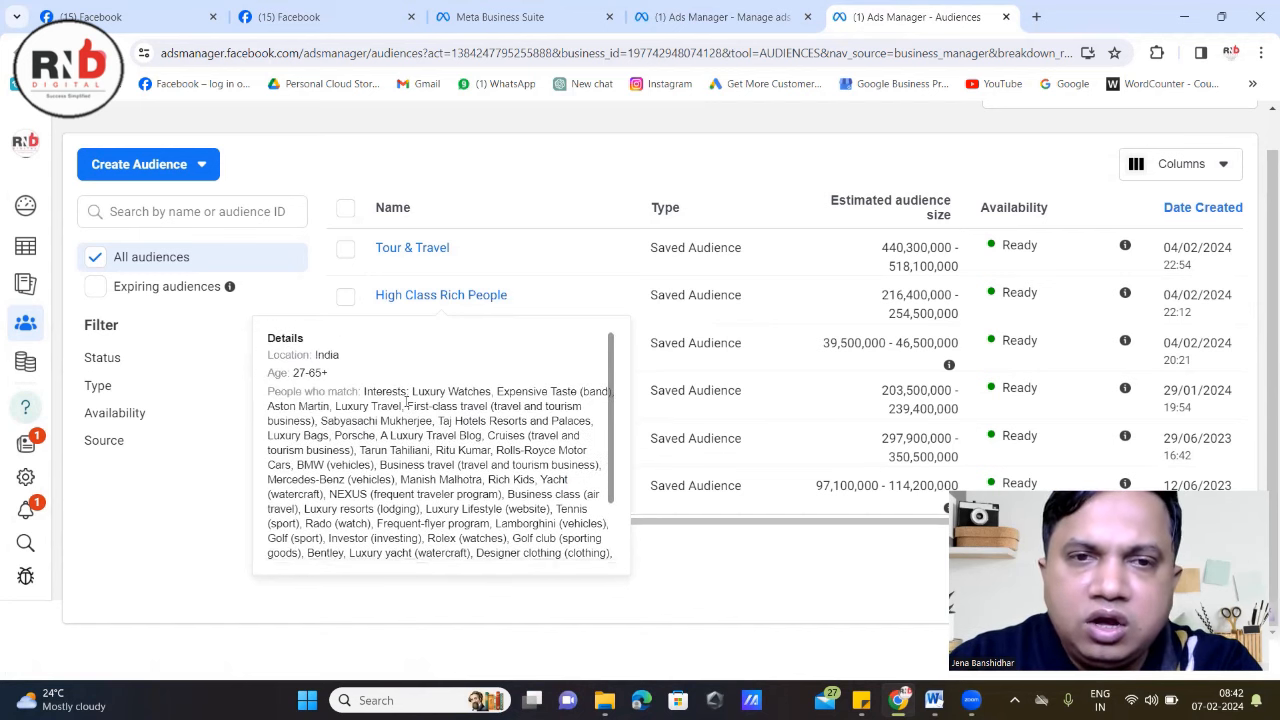
{"action": "scroll", "coordinate": [407, 402], "scroll_direction": "down", "scroll_amount": 2}
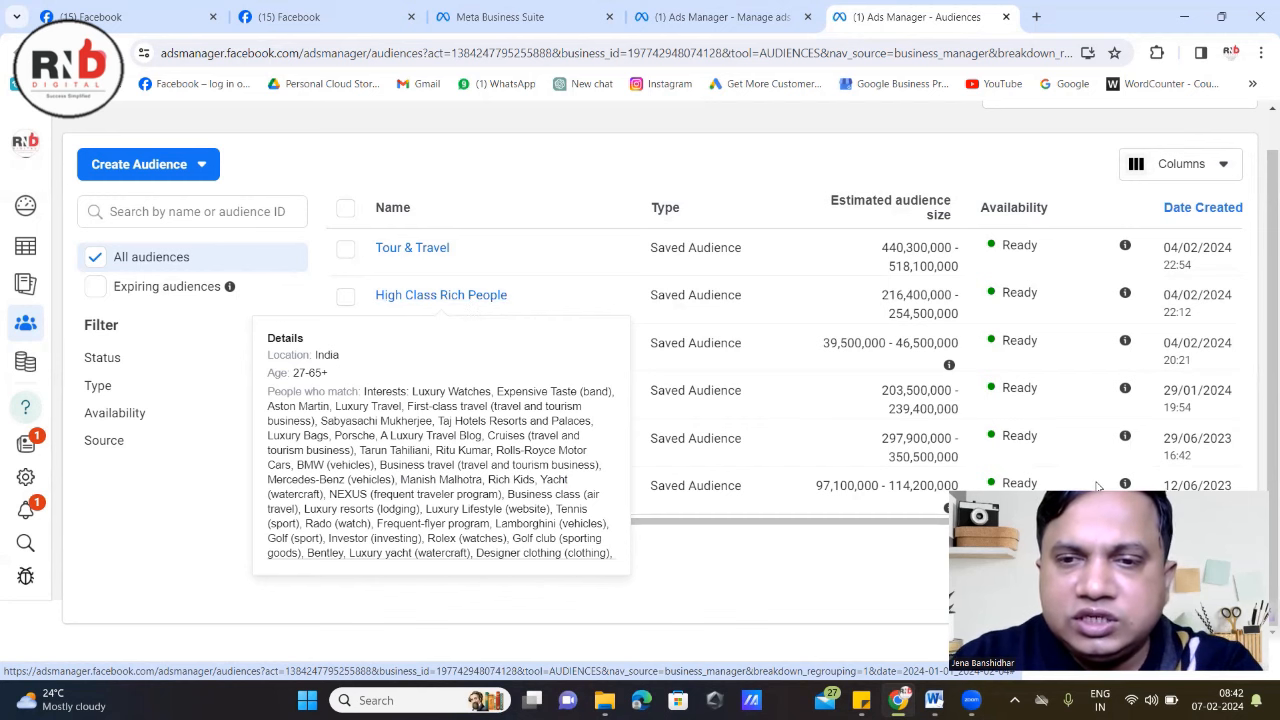
Switch to the Word document on targeting rich people and review its location, age, interests, behaviours, employers and job title criteria.
{"action": "key", "text": "alt+Tab"}
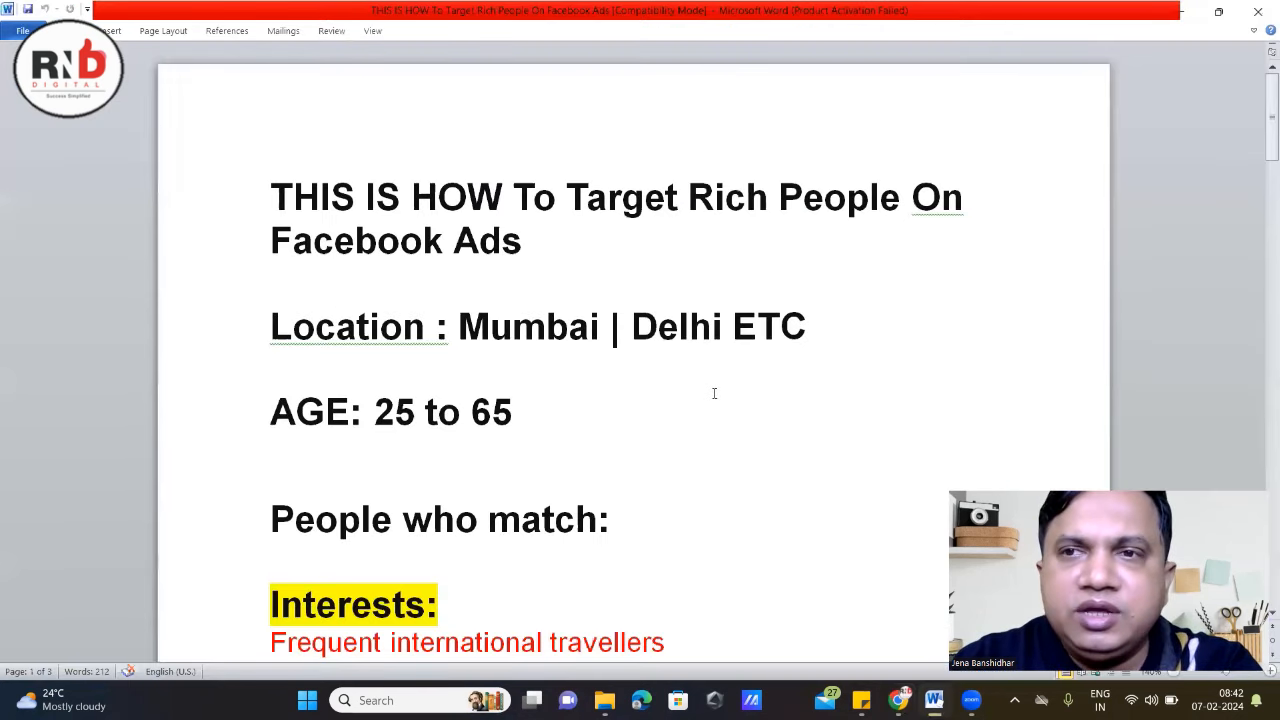
{"action": "scroll", "coordinate": [724, 374], "scroll_direction": "down", "scroll_amount": 5}
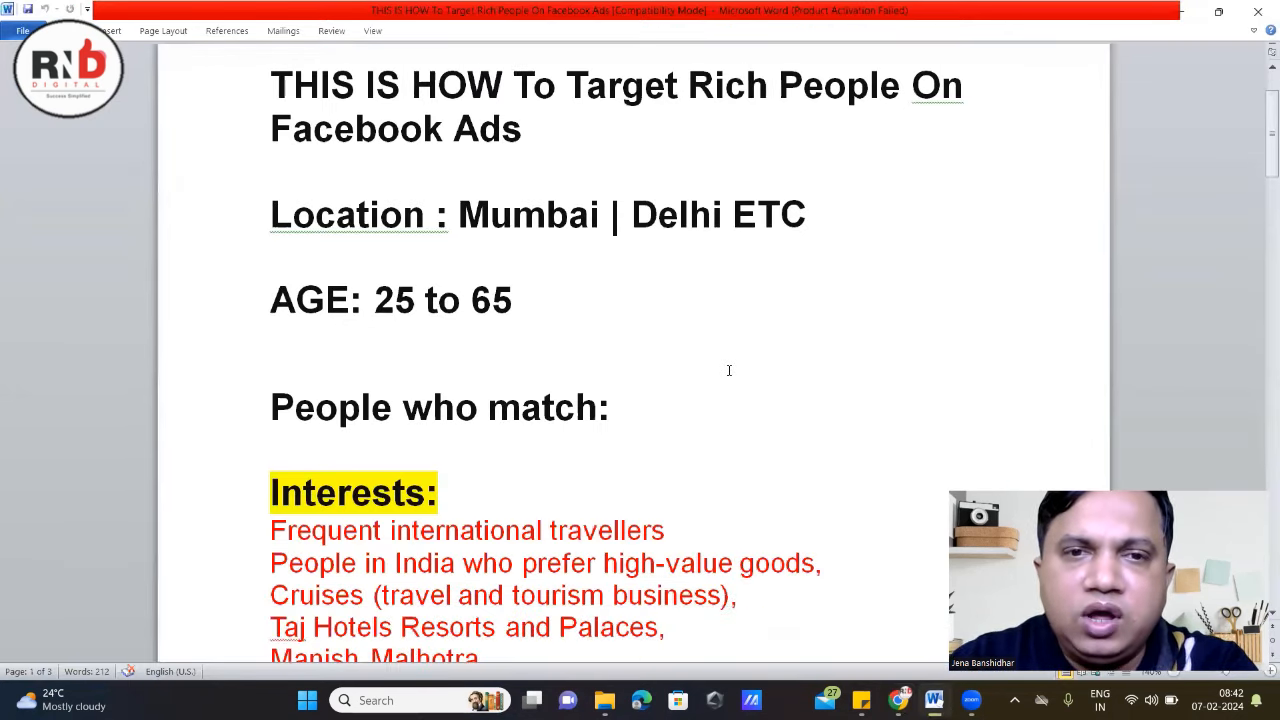
{"action": "scroll", "coordinate": [730, 373], "scroll_direction": "down", "scroll_amount": 2}
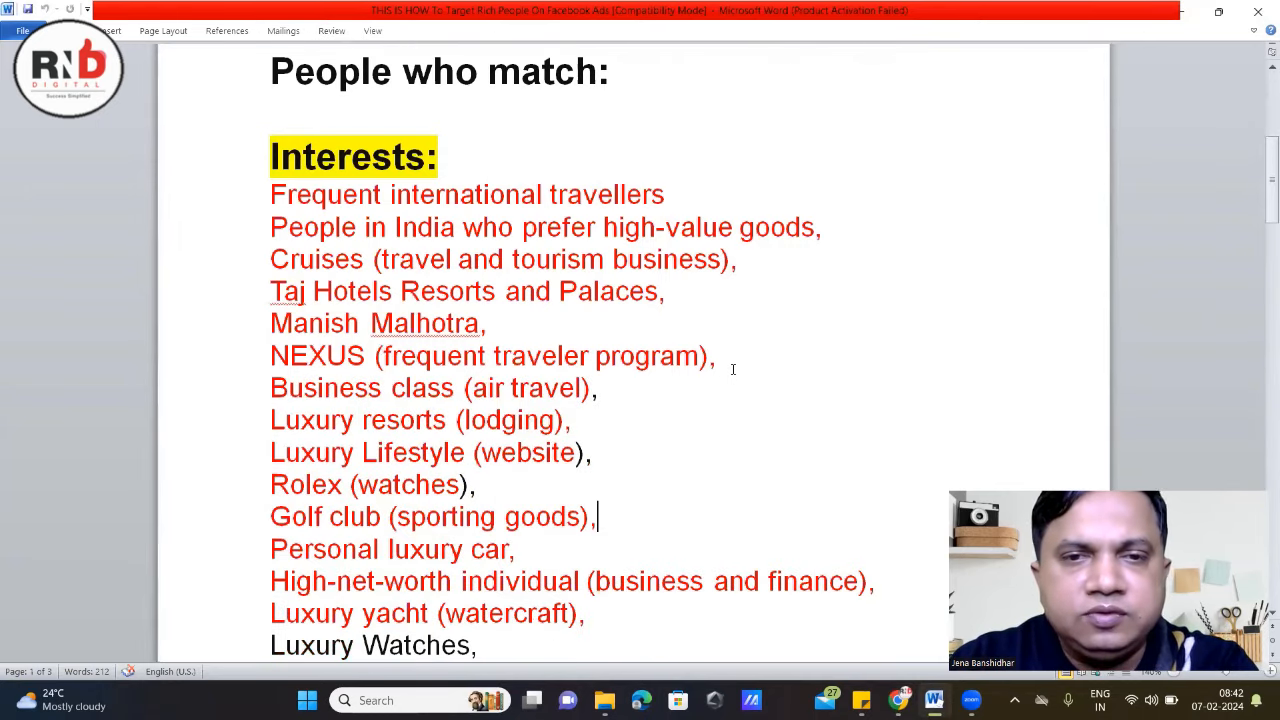
{"action": "scroll", "coordinate": [522, 333], "scroll_direction": "up", "scroll_amount": 3}
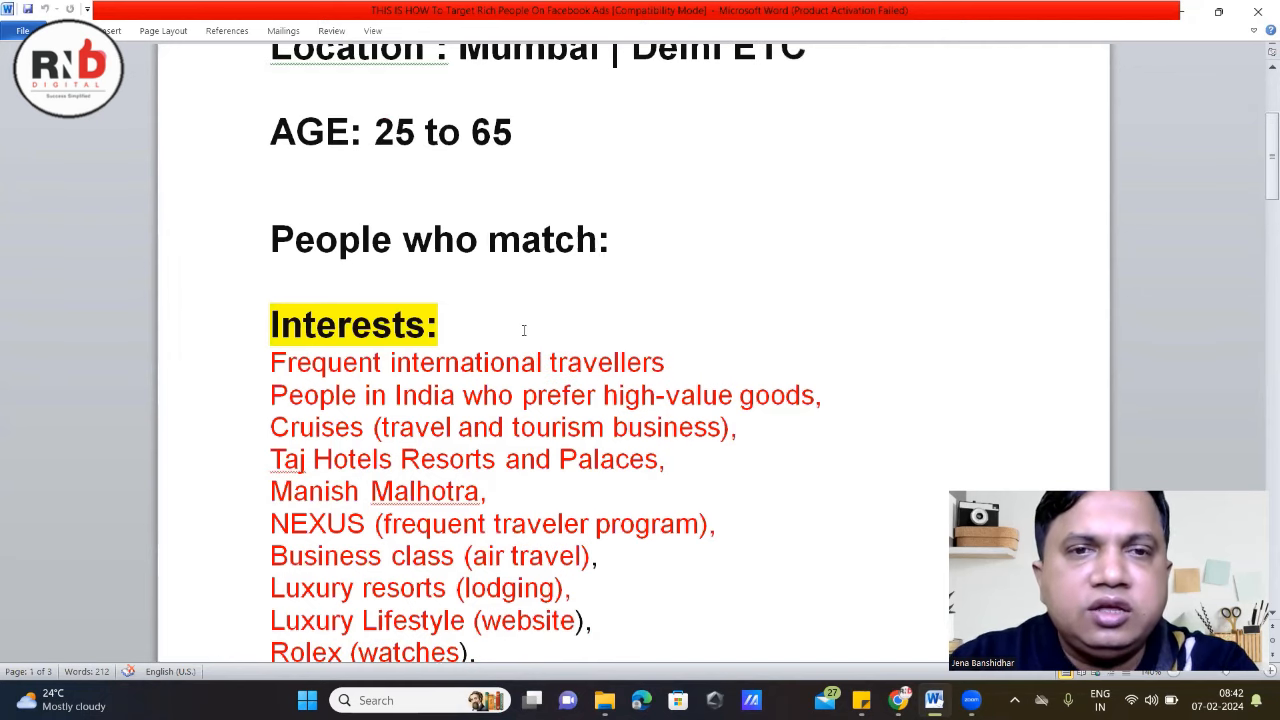
{"action": "scroll", "coordinate": [528, 331], "scroll_direction": "down", "scroll_amount": 13}
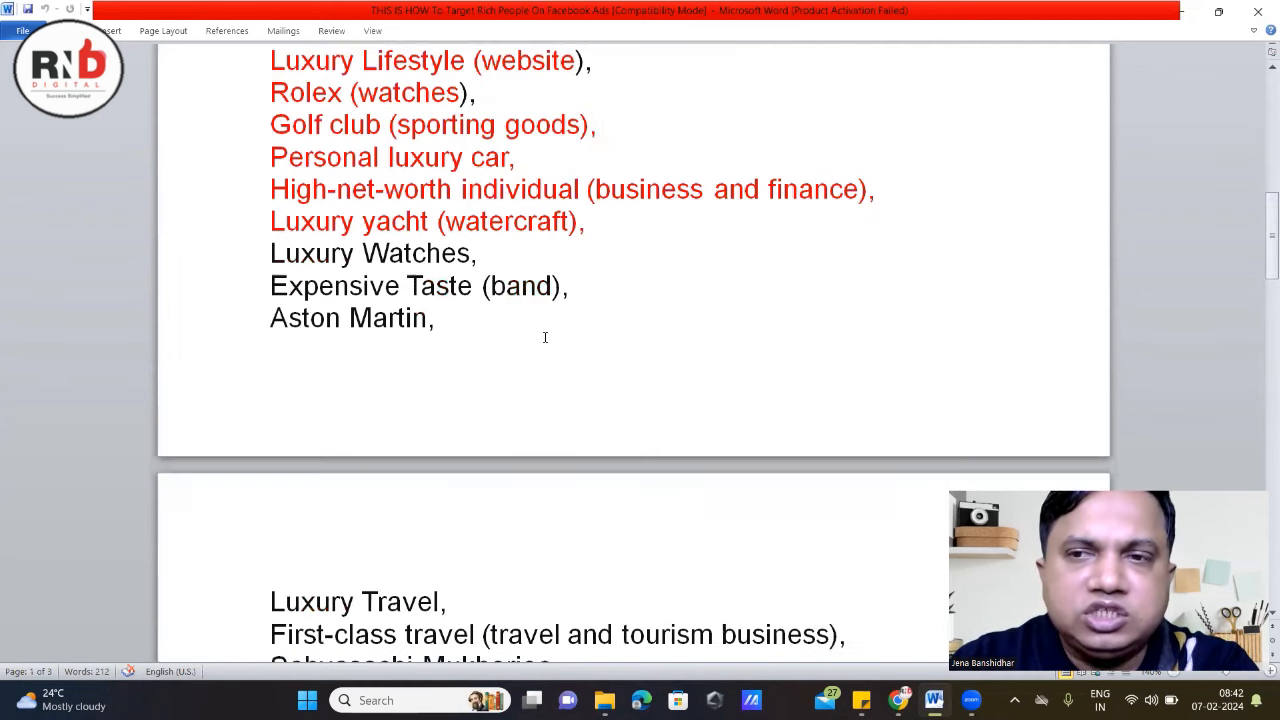
{"action": "scroll", "coordinate": [551, 338], "scroll_direction": "down", "scroll_amount": 14}
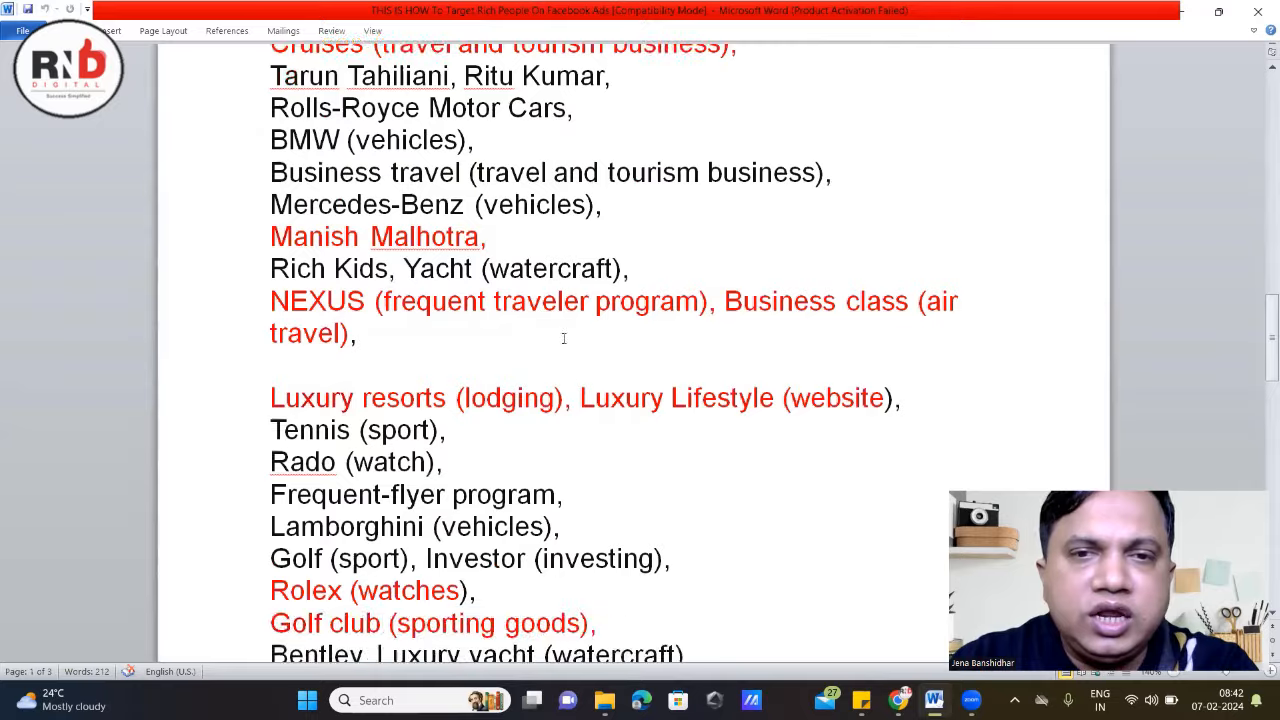
{"action": "scroll", "coordinate": [570, 338], "scroll_direction": "down", "scroll_amount": 17}
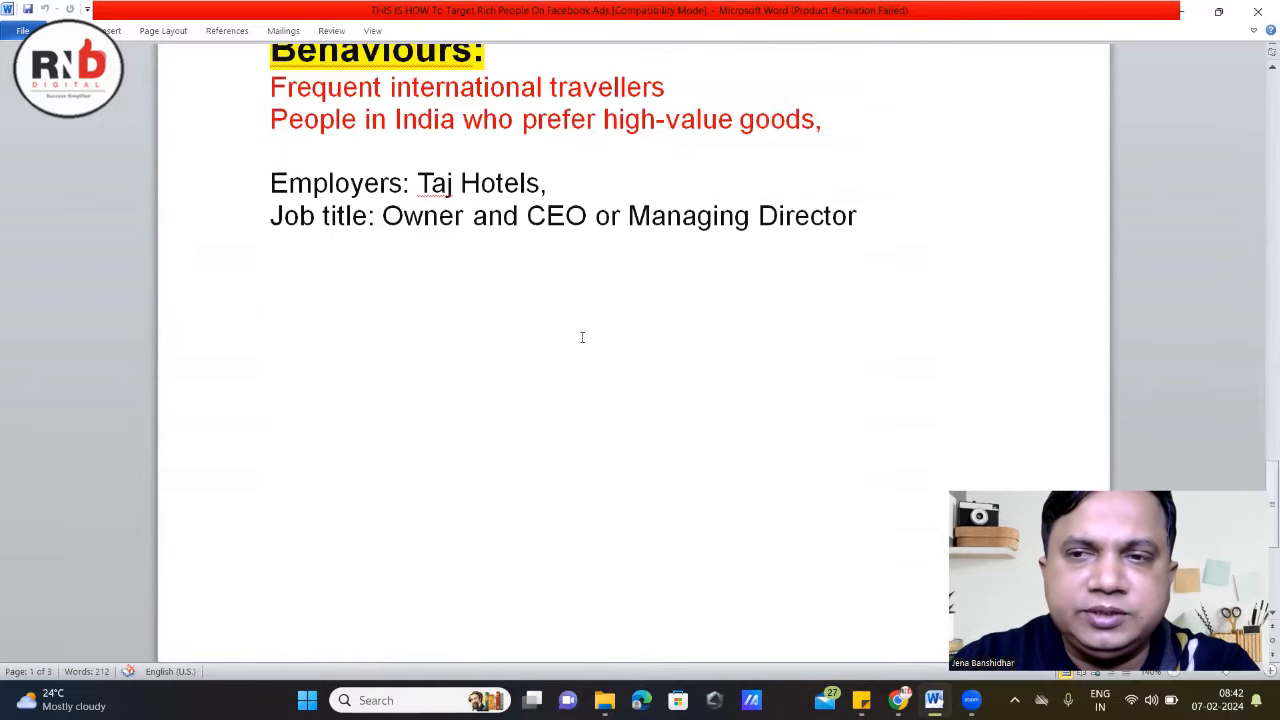
{"action": "scroll", "coordinate": [600, 330], "scroll_direction": "up", "scroll_amount": 7}
{"action": "scroll", "coordinate": [601, 327], "scroll_direction": "up", "scroll_amount": 20}
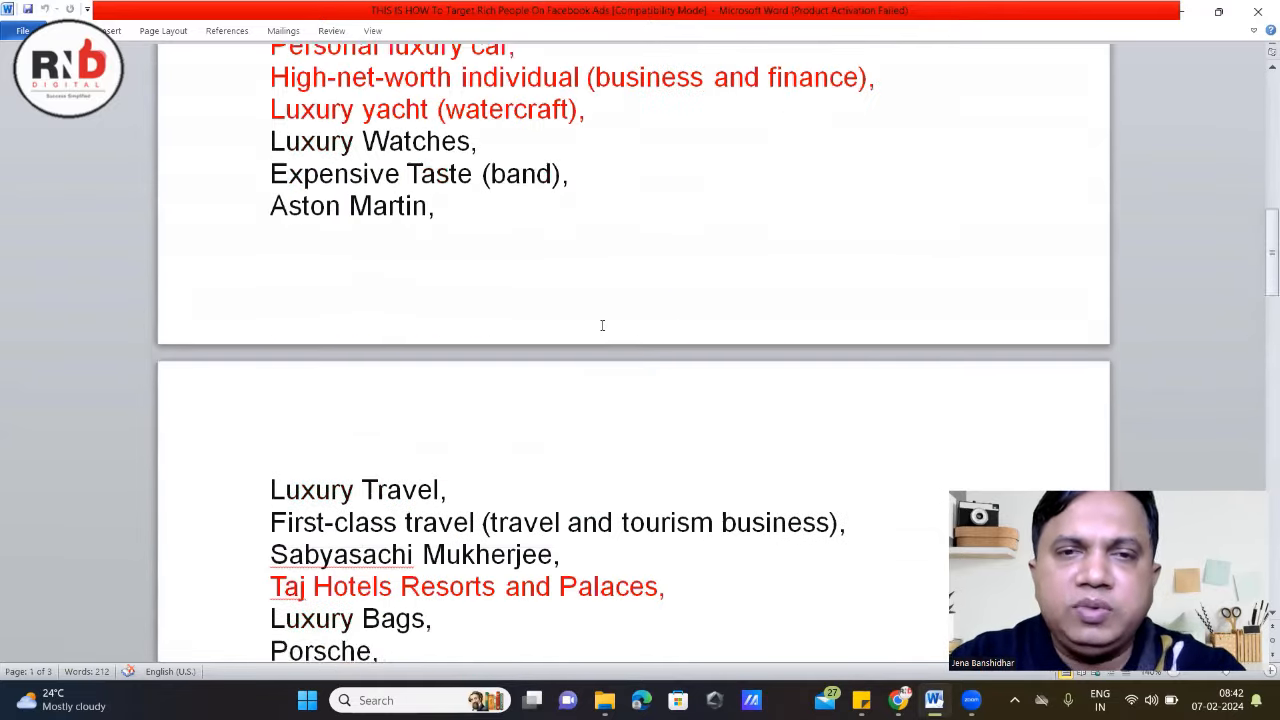
{"action": "scroll", "coordinate": [600, 325], "scroll_direction": "up", "scroll_amount": 5}
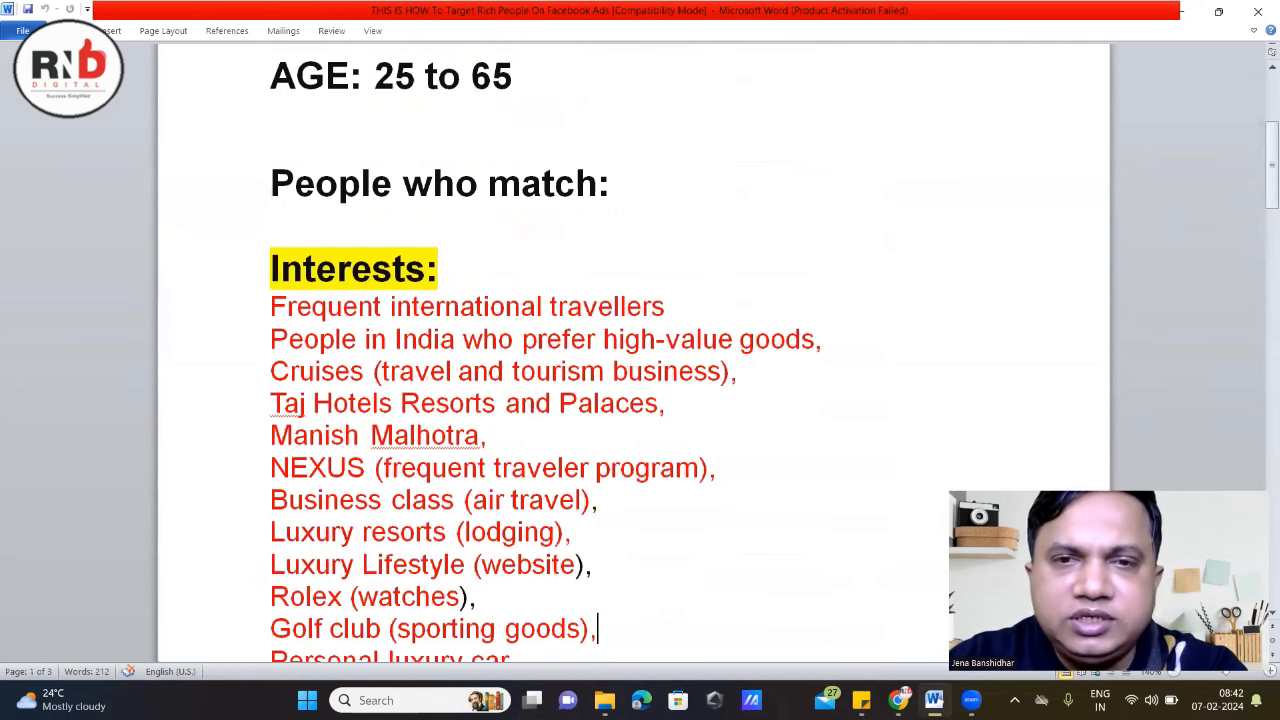
Return to the campaigns table in Ads Manager and start a new Auction campaign with the Awareness objective.
{"action": "key", "text": "alt+Tab"}
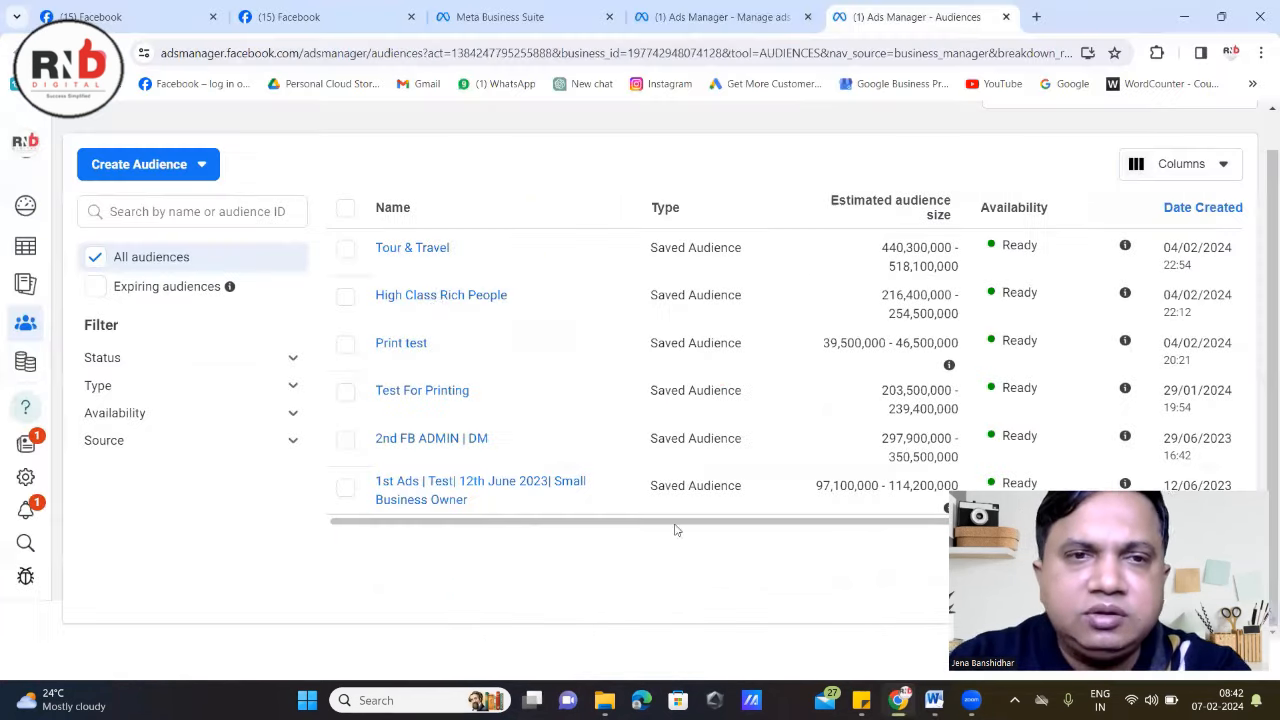
{"action": "left_click", "coordinate": [716, 8]}
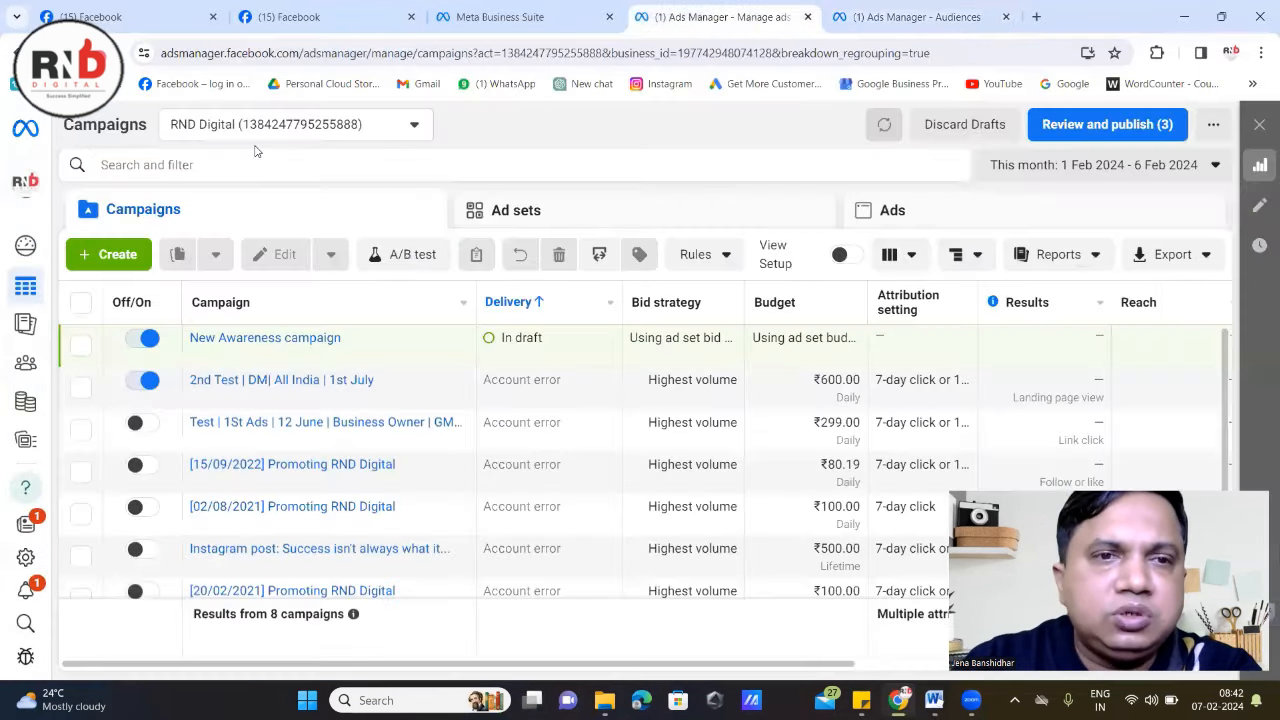
{"action": "left_click", "coordinate": [118, 255]}
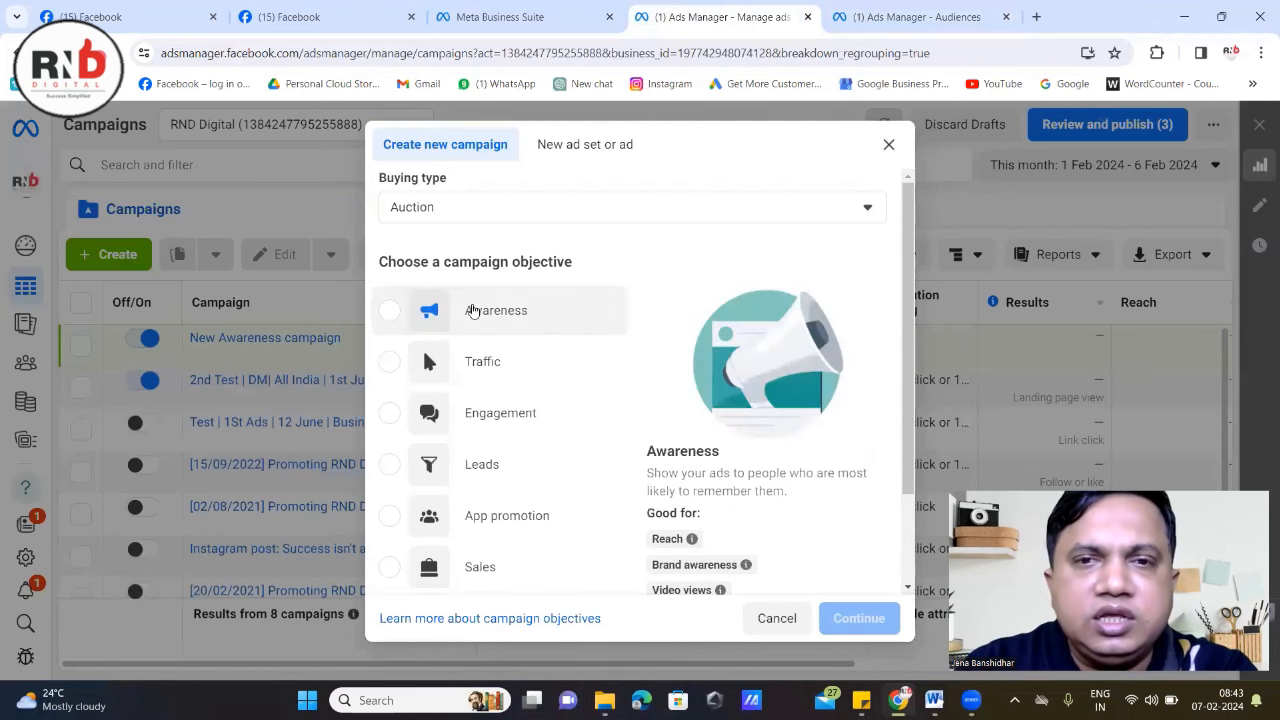
{"action": "scroll", "coordinate": [486, 320], "scroll_direction": "down", "scroll_amount": 1}
{"action": "scroll", "coordinate": [480, 343], "scroll_direction": "up", "scroll_amount": 1}
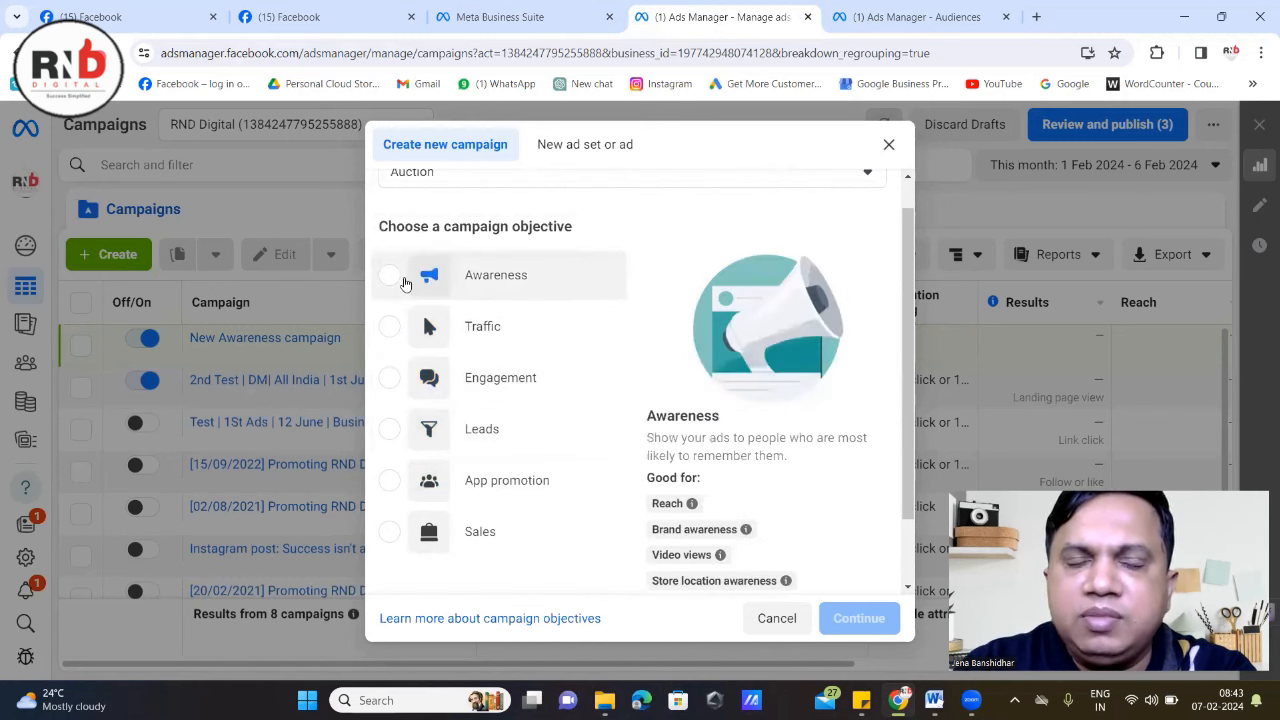
{"action": "left_click", "coordinate": [405, 283]}
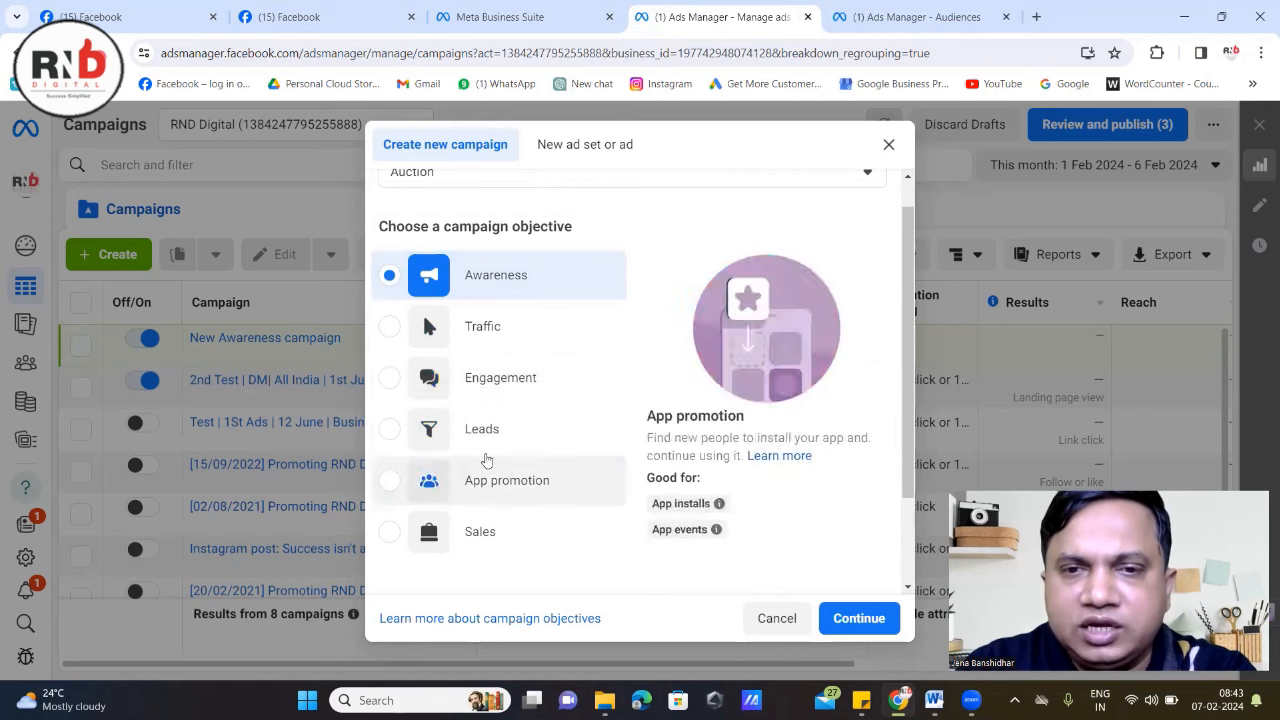
Expand the optional campaign naming section, leave the campaign, ad set and ad names blank, and continue creating the Awareness campaign.
{"action": "scroll", "coordinate": [614, 423], "scroll_direction": "down", "scroll_amount": 2}
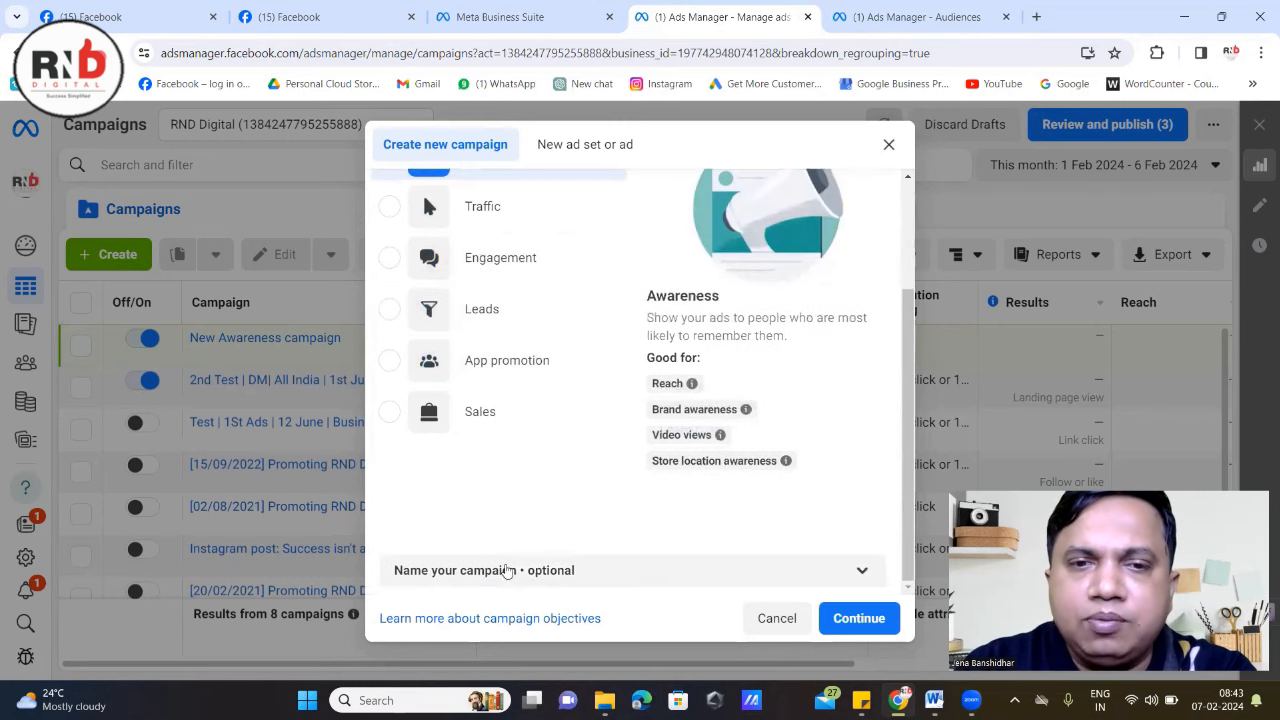
{"action": "left_click", "coordinate": [854, 574]}
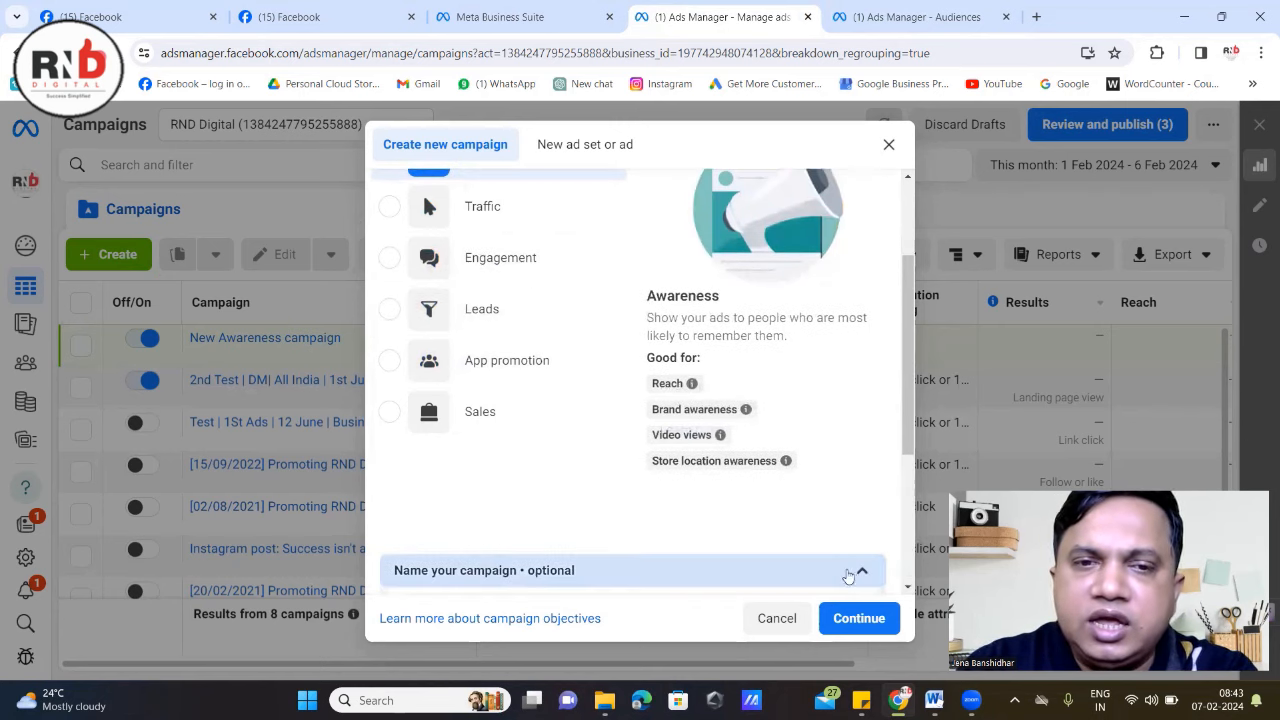
{"action": "scroll", "coordinate": [682, 514], "scroll_direction": "down", "scroll_amount": 3}
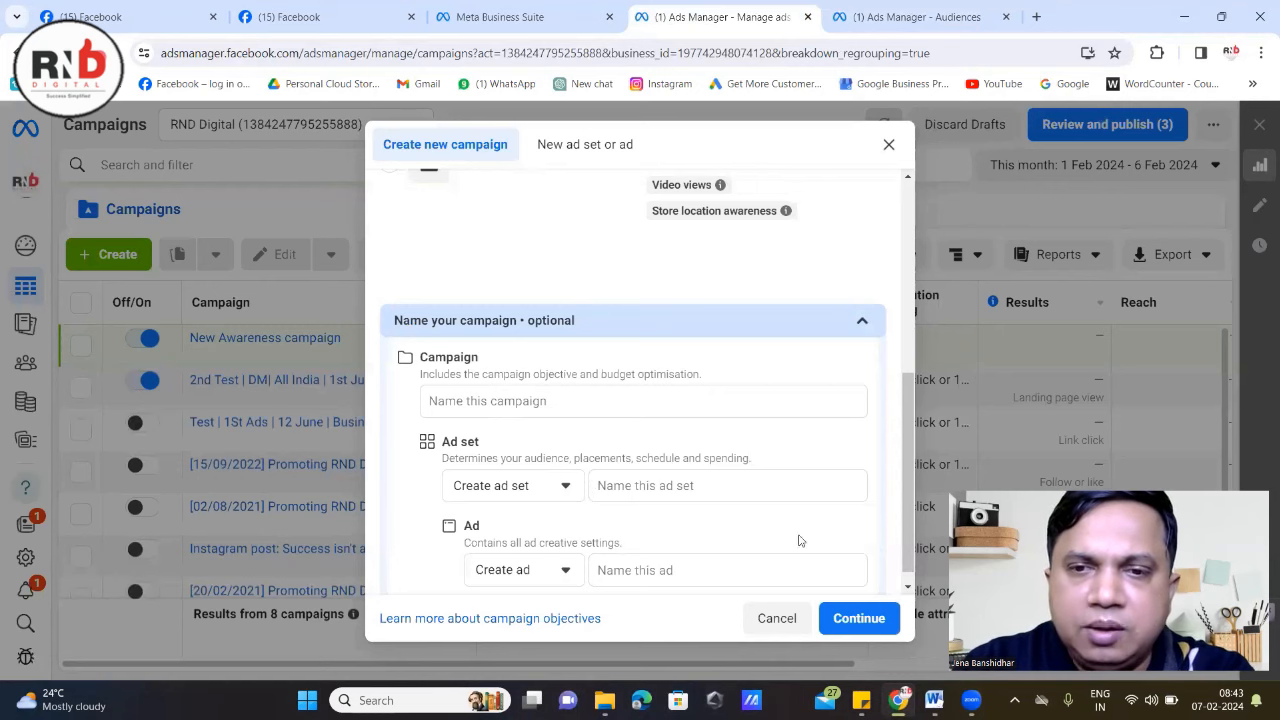
{"action": "left_click", "coordinate": [858, 617]}
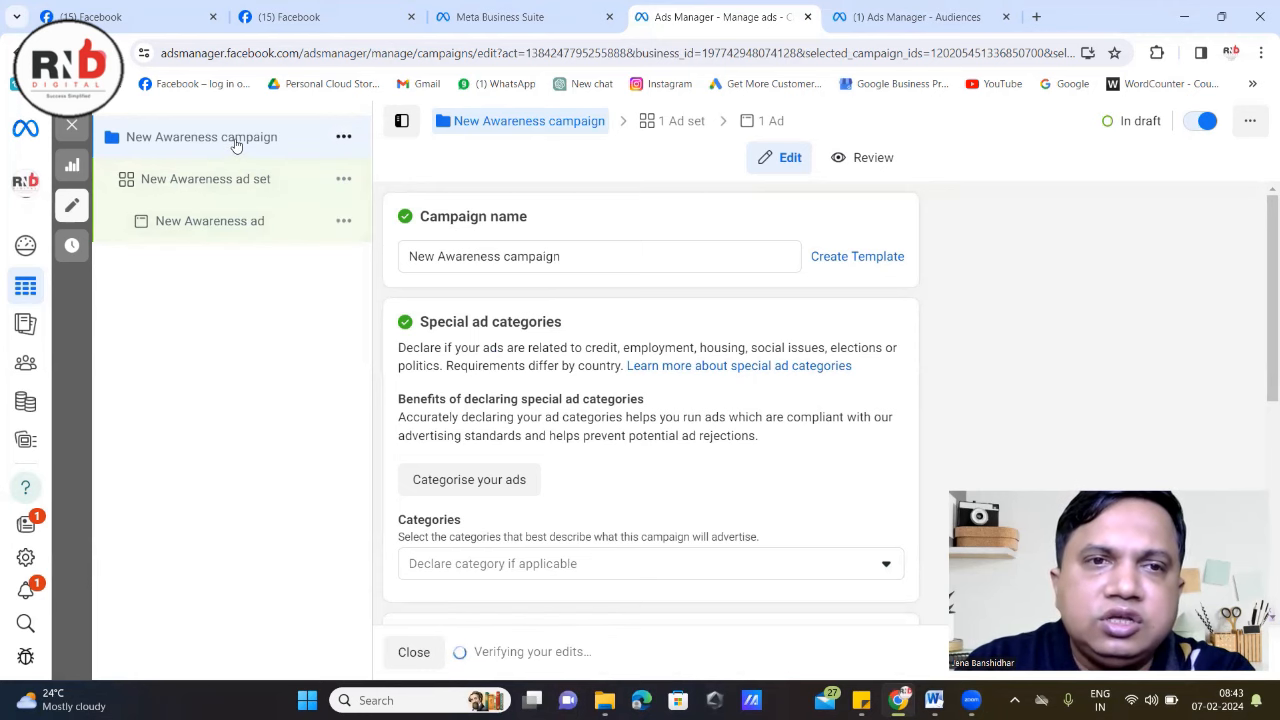
Review the campaign-level settings, open New Awareness ad set, and examine its performance goal, Facebook Page, bid control, dynamic creative, budget and schedule.
{"action": "scroll", "coordinate": [586, 320], "scroll_direction": "down", "scroll_amount": 5}
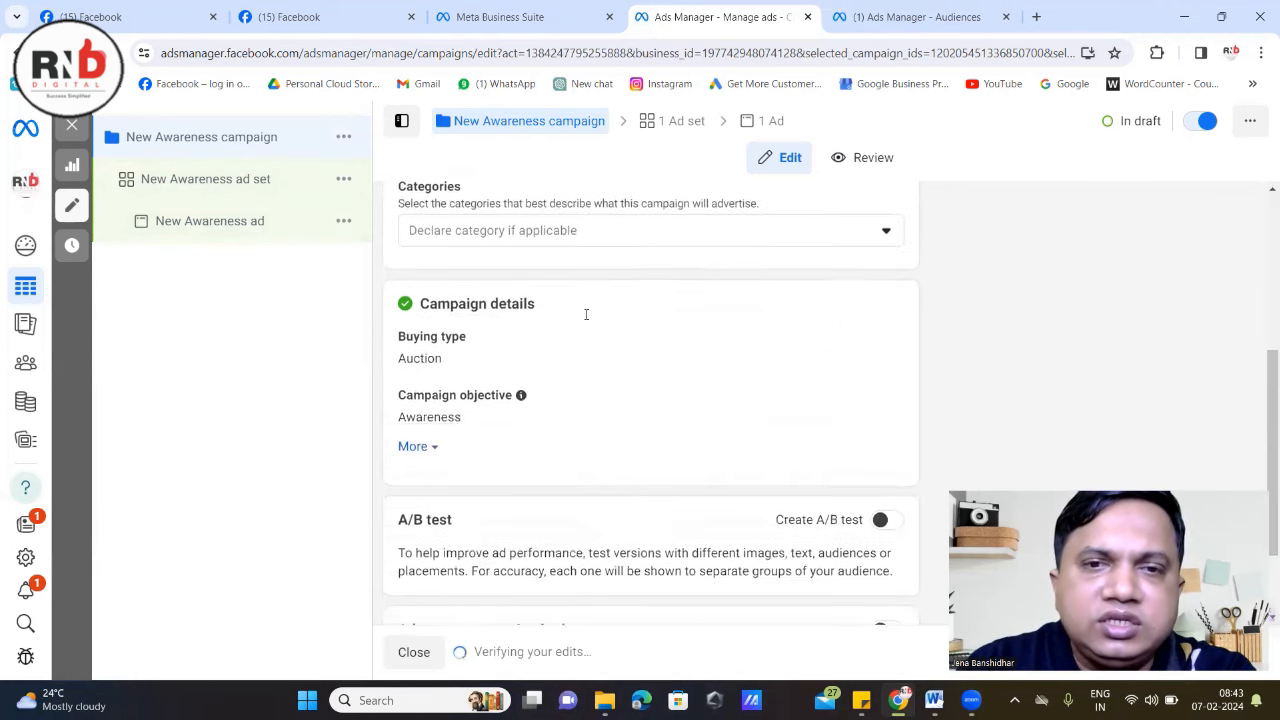
{"action": "scroll", "coordinate": [614, 379], "scroll_direction": "up", "scroll_amount": 4}
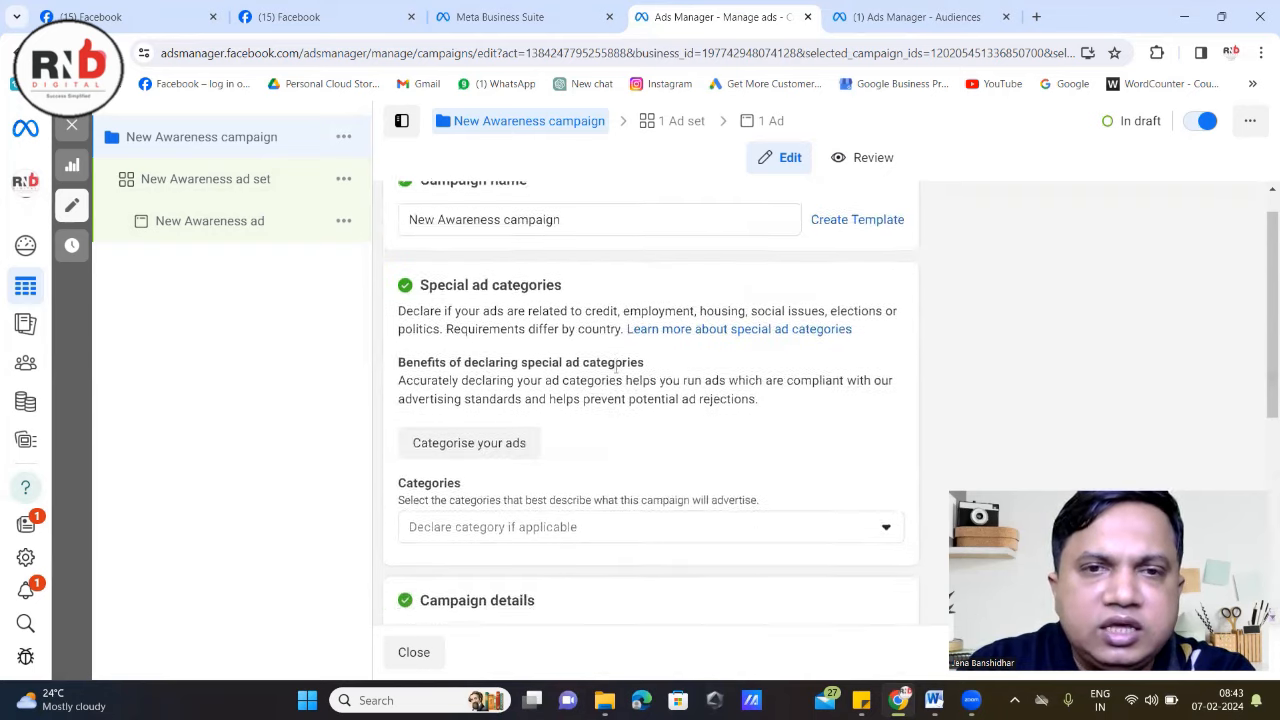
{"action": "scroll", "coordinate": [614, 366], "scroll_direction": "down", "scroll_amount": 3}
{"action": "scroll", "coordinate": [620, 366], "scroll_direction": "up", "scroll_amount": 3}
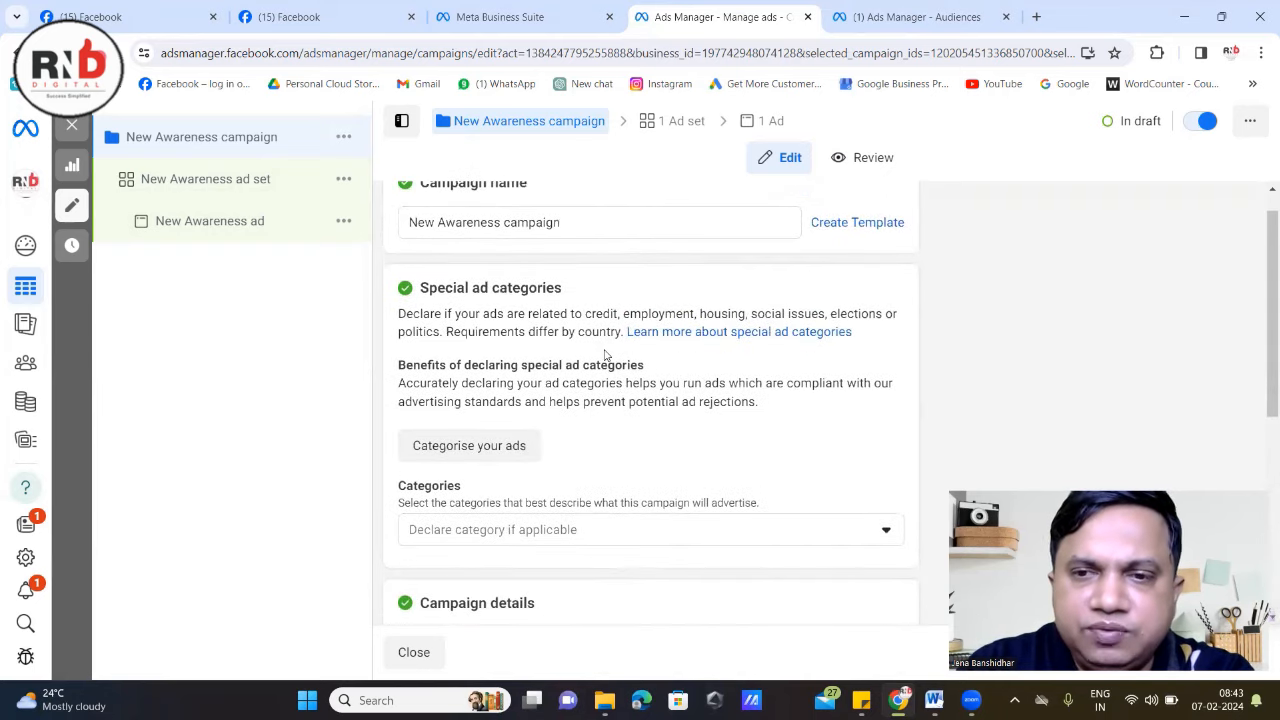
{"action": "scroll", "coordinate": [694, 351], "scroll_direction": "down", "scroll_amount": 4}
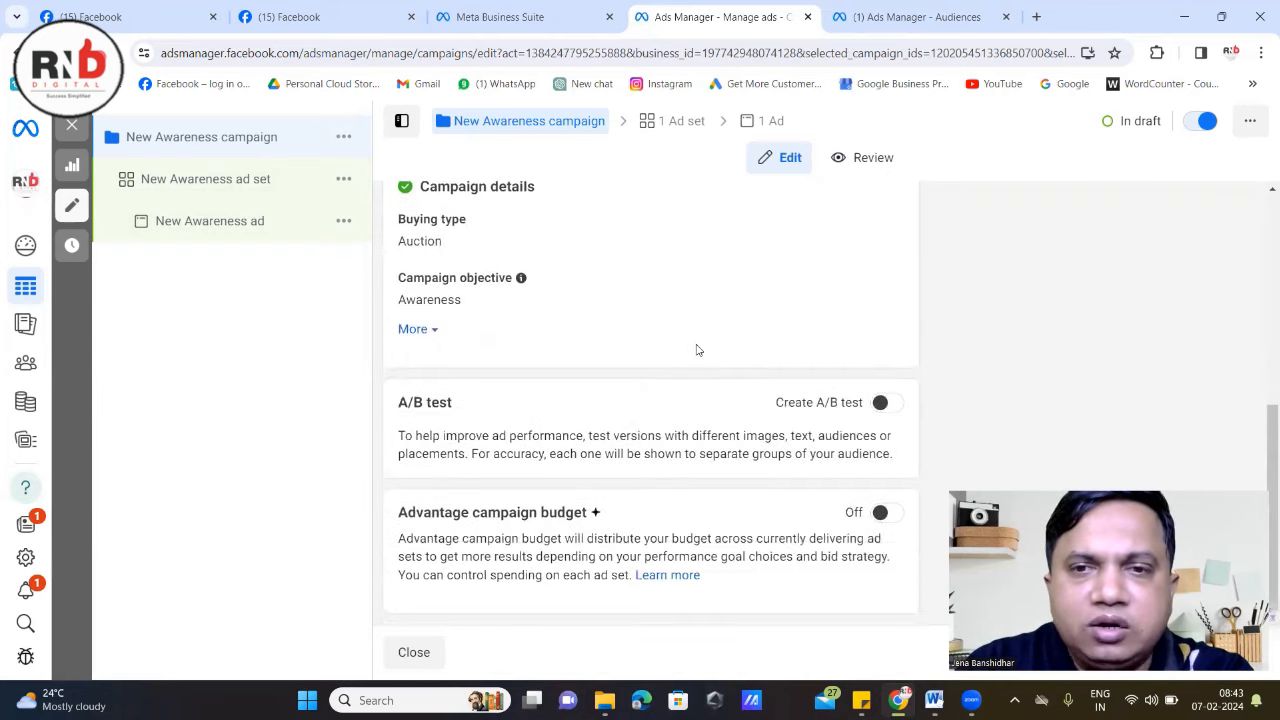
{"action": "left_click", "coordinate": [231, 190]}
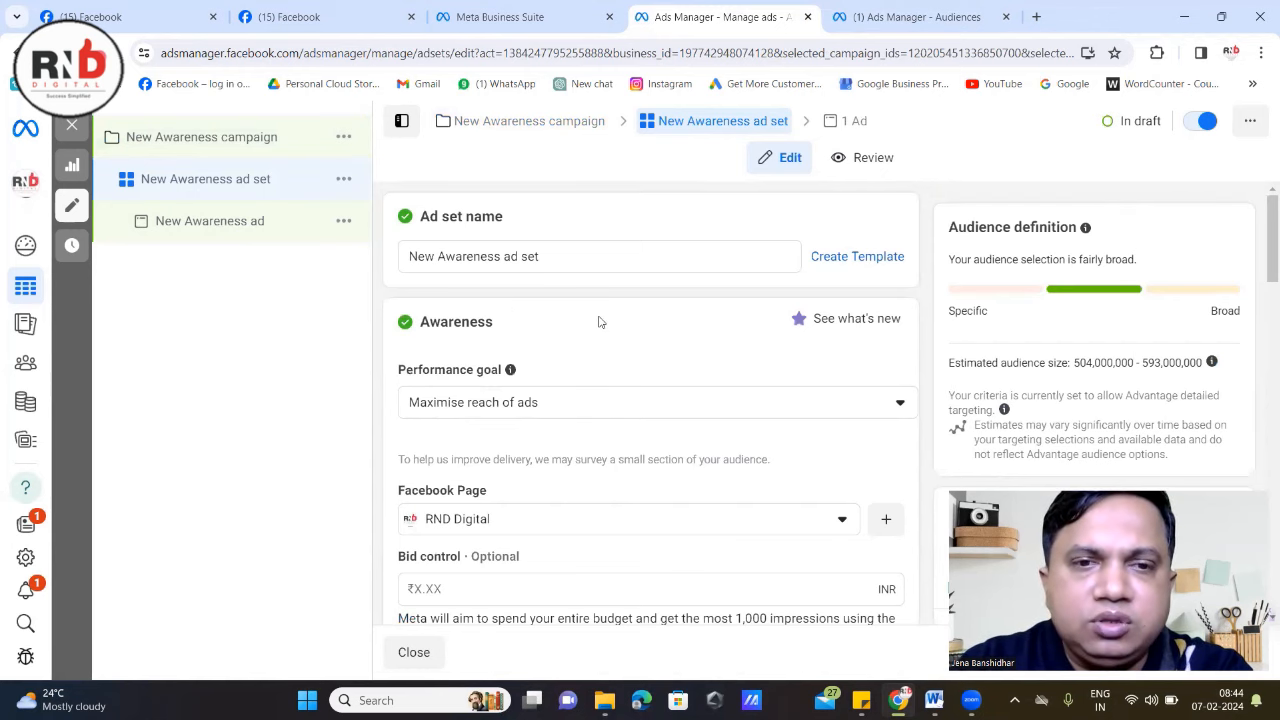
{"action": "scroll", "coordinate": [600, 318], "scroll_direction": "down", "scroll_amount": 2}
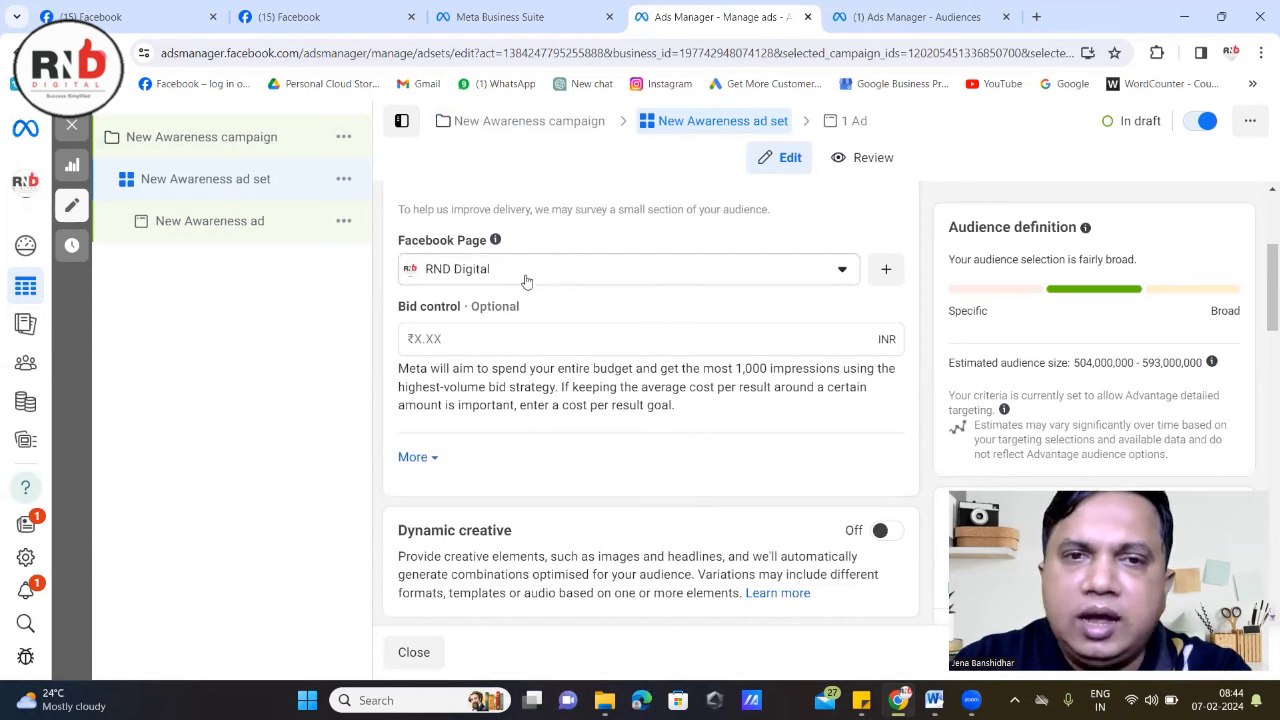
{"action": "scroll", "coordinate": [594, 306], "scroll_direction": "down", "scroll_amount": 3}
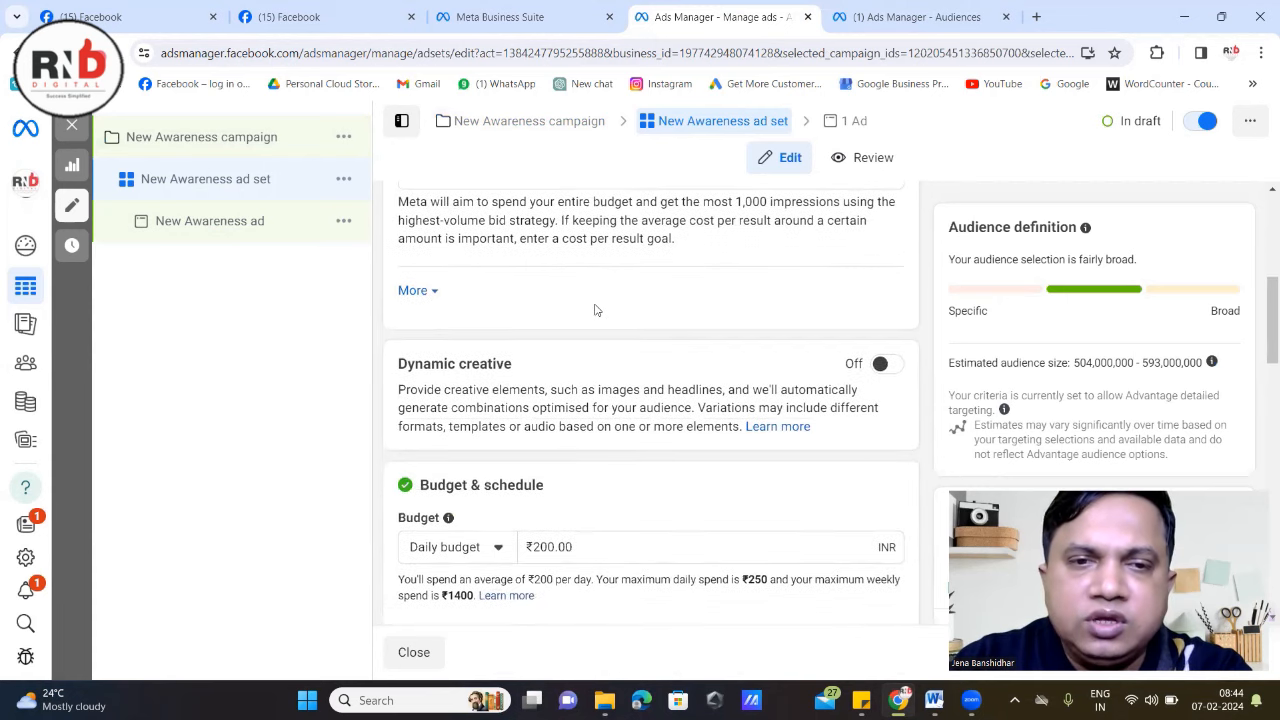
{"action": "scroll", "coordinate": [606, 302], "scroll_direction": "down", "scroll_amount": 3}
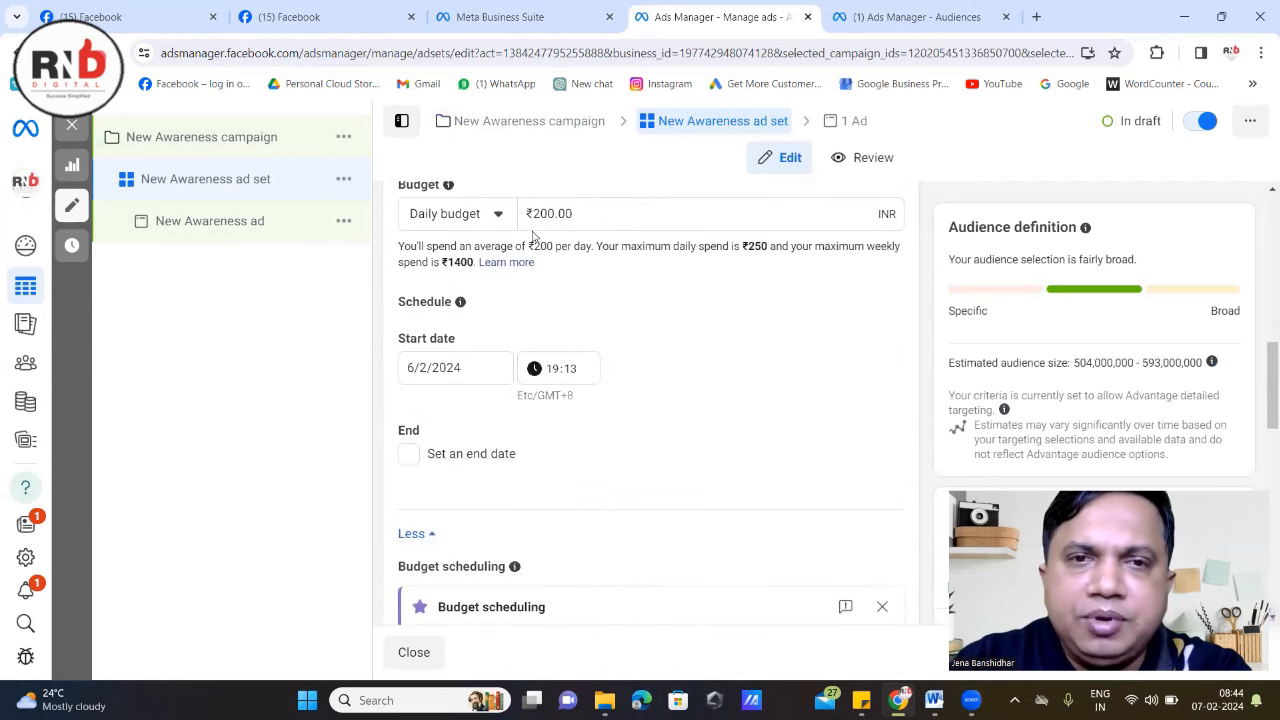
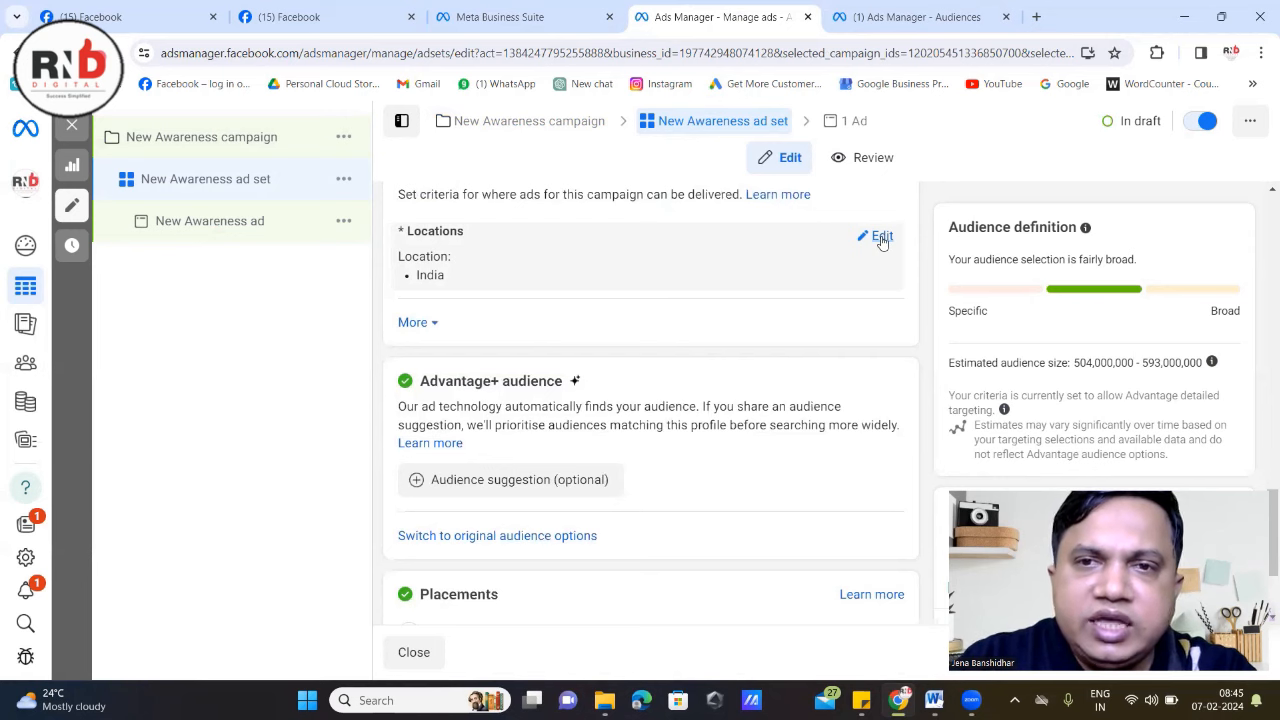
Edit the ad set's locations, removing India and including the city Mumbai, Maharashtra, India instead.
{"action": "left_click", "coordinate": [882, 237]}
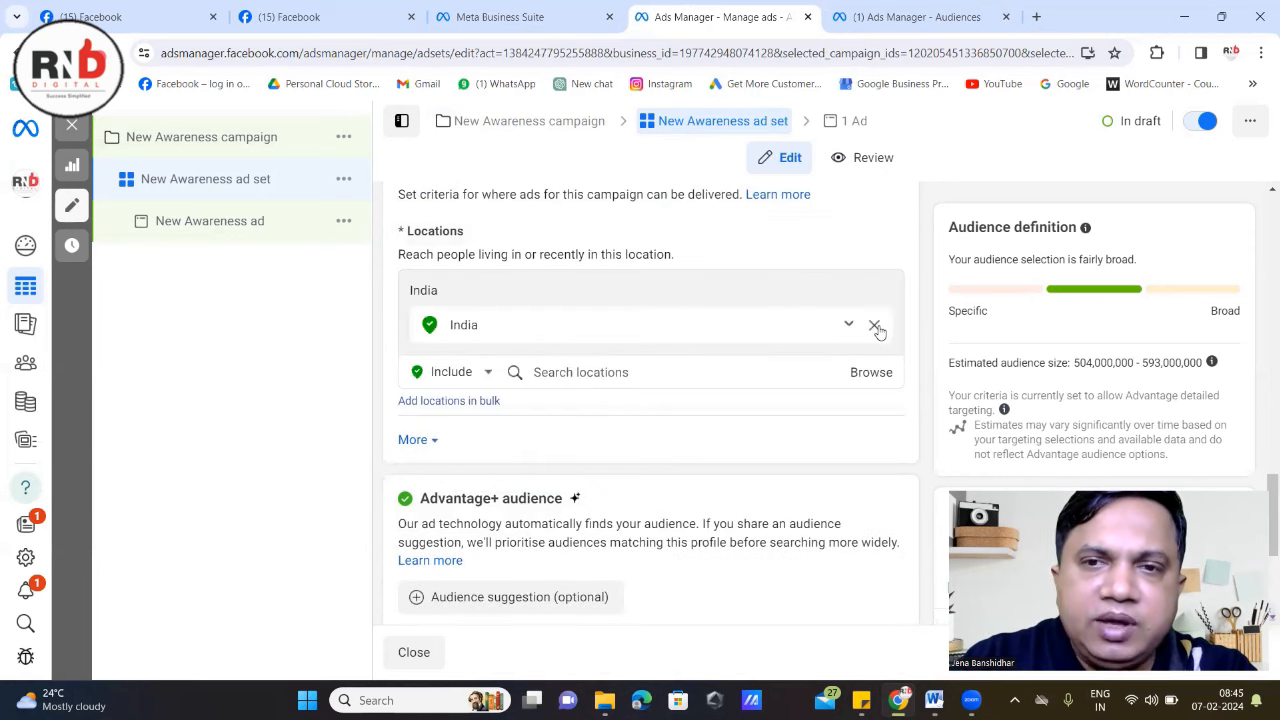
{"action": "left_click", "coordinate": [874, 328]}
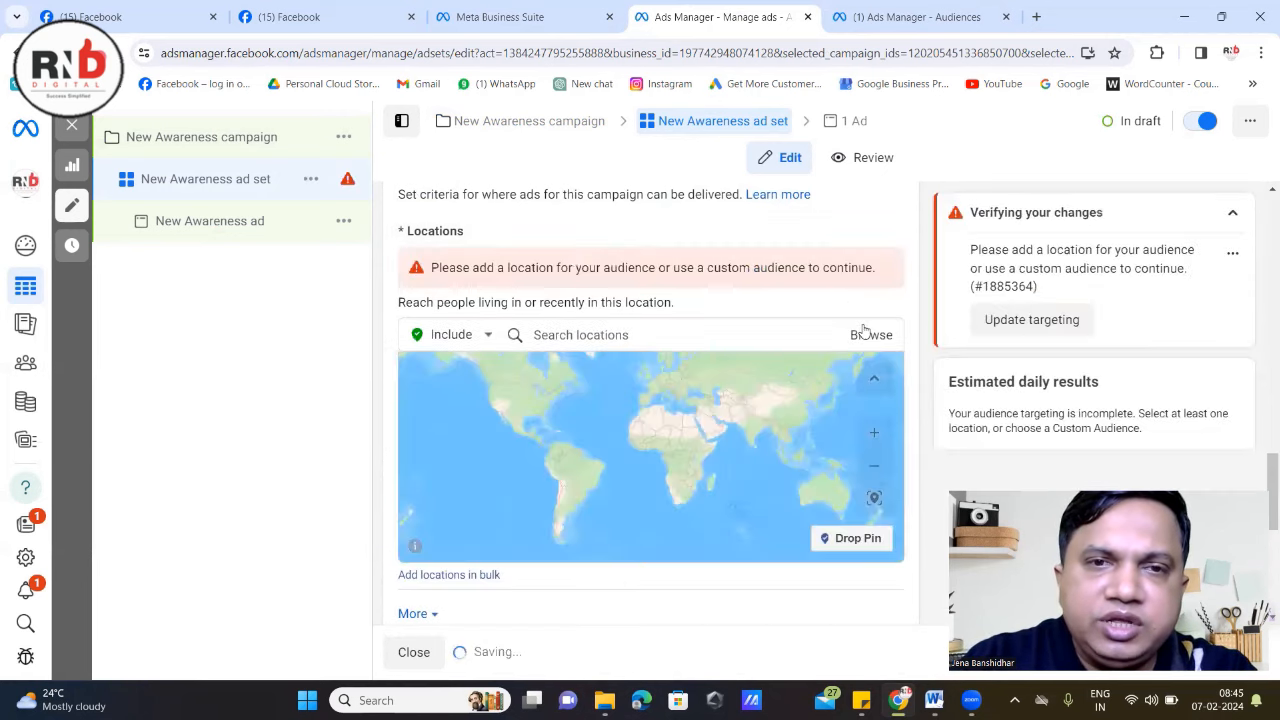
{"action": "left_click", "coordinate": [633, 335]}
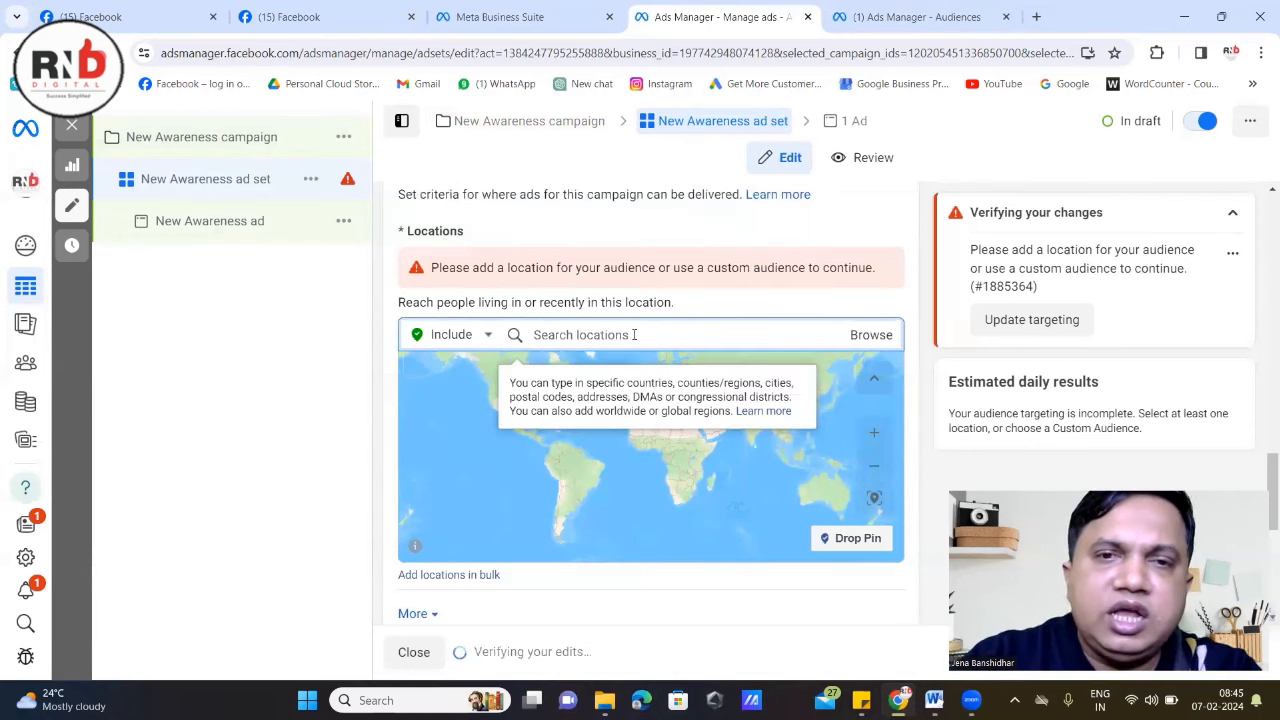
{"action": "type", "text": "mu"}
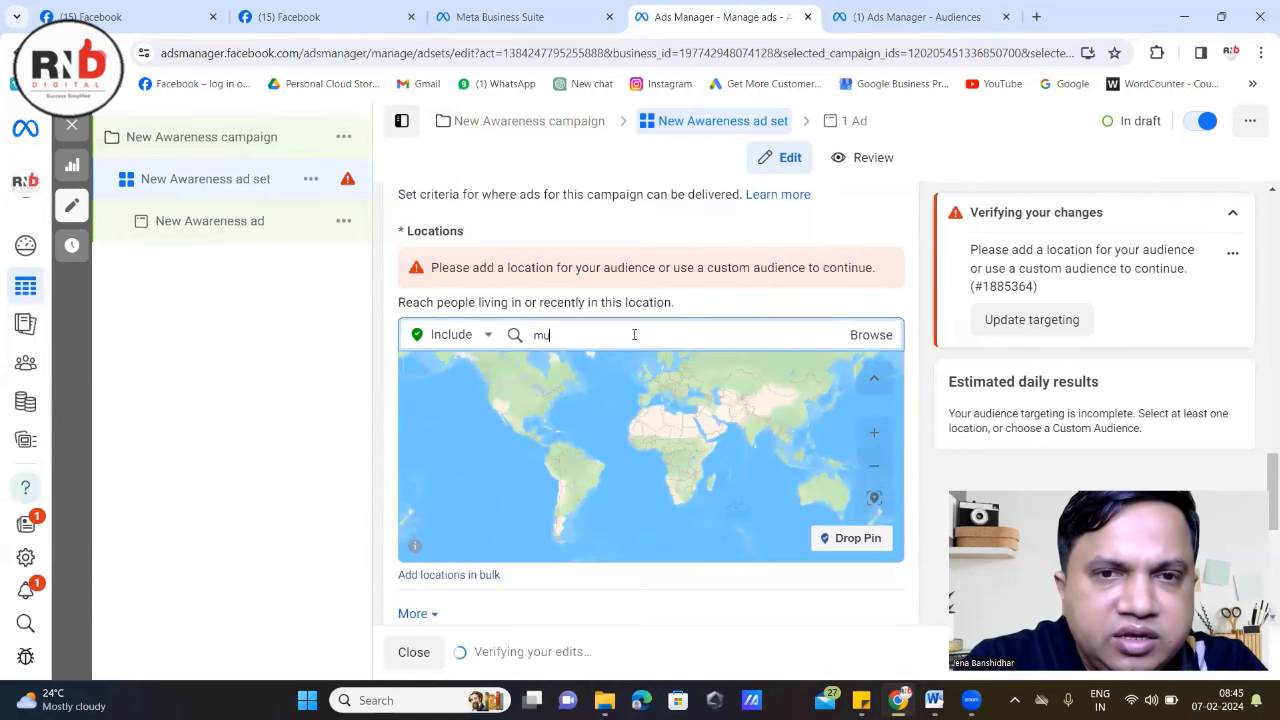
{"action": "type", "text": "m"}
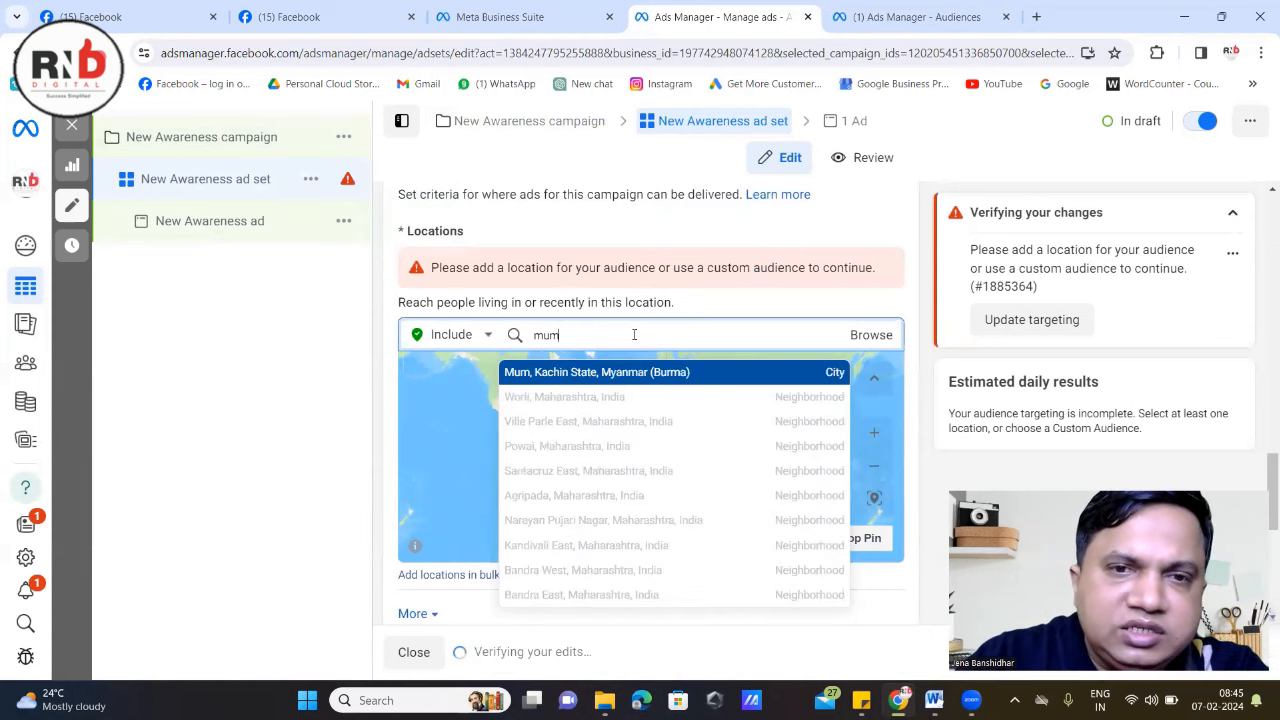
{"action": "type", "text": "b"}
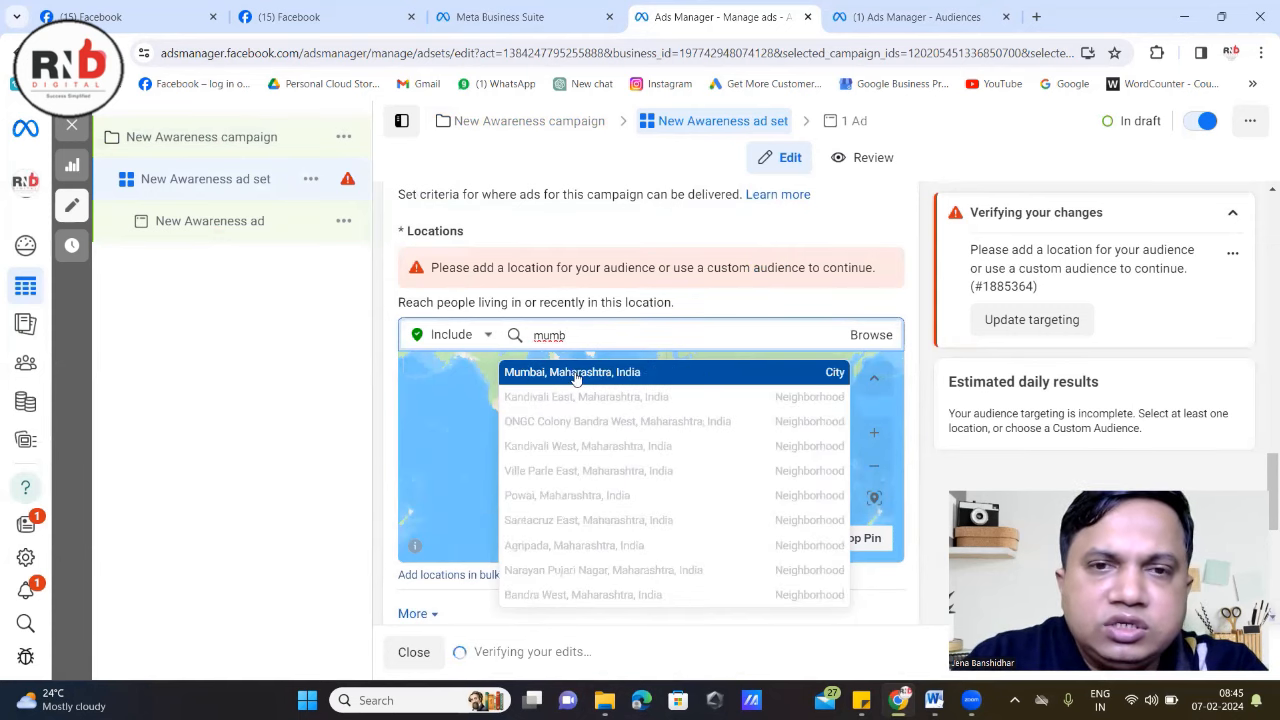
{"action": "left_click", "coordinate": [575, 374]}
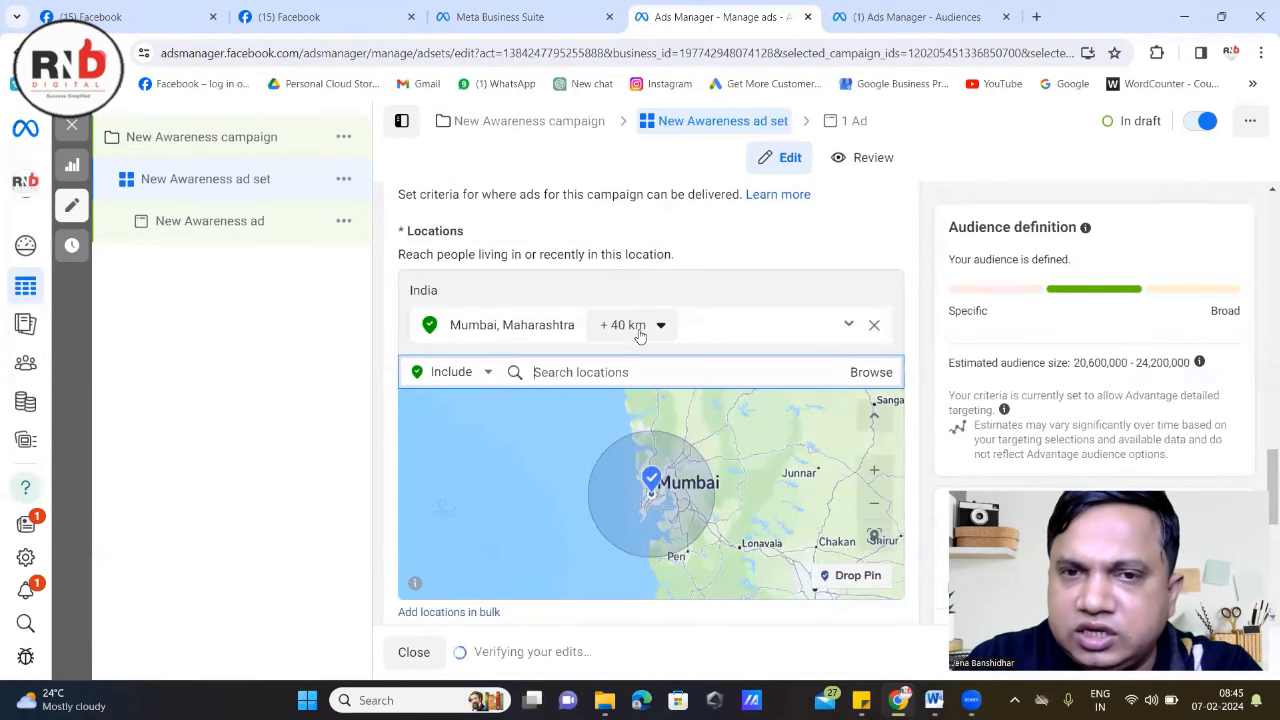
Check the radius options for Mumbai and add Delhi, India as a second included location.
{"action": "left_click", "coordinate": [636, 330]}
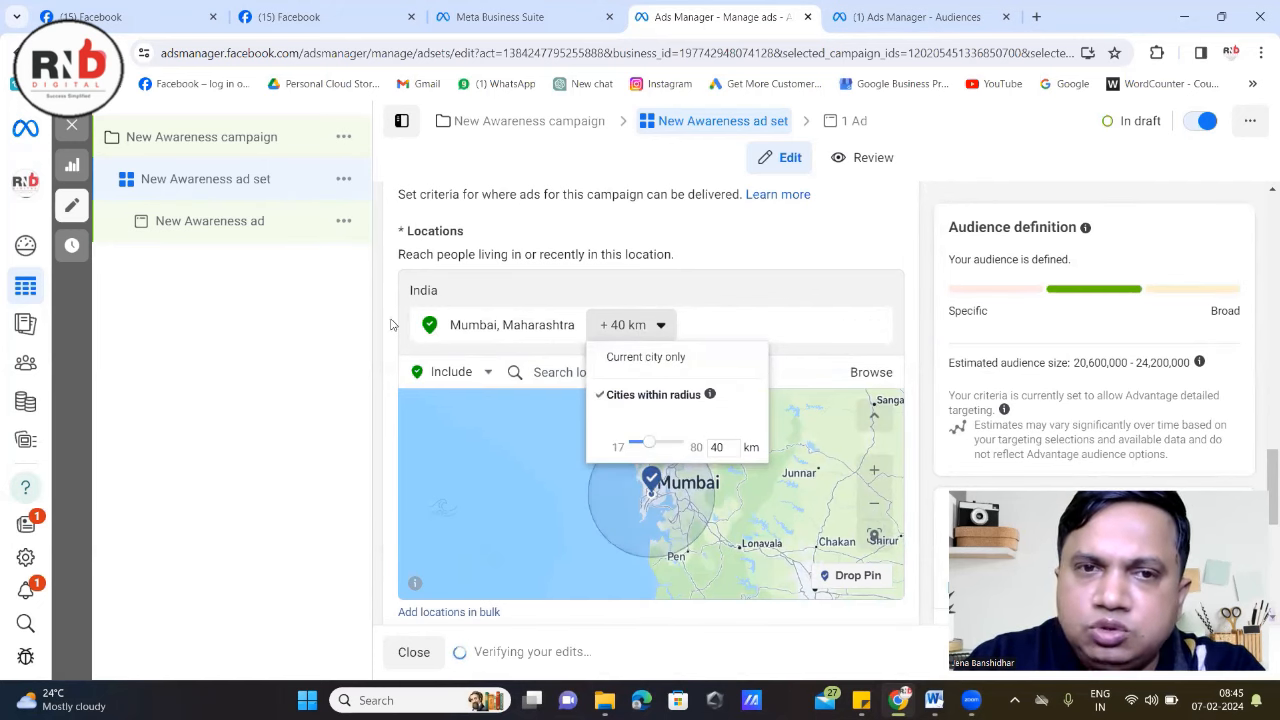
{"action": "left_click", "coordinate": [530, 395]}
{"action": "left_click", "coordinate": [553, 374]}
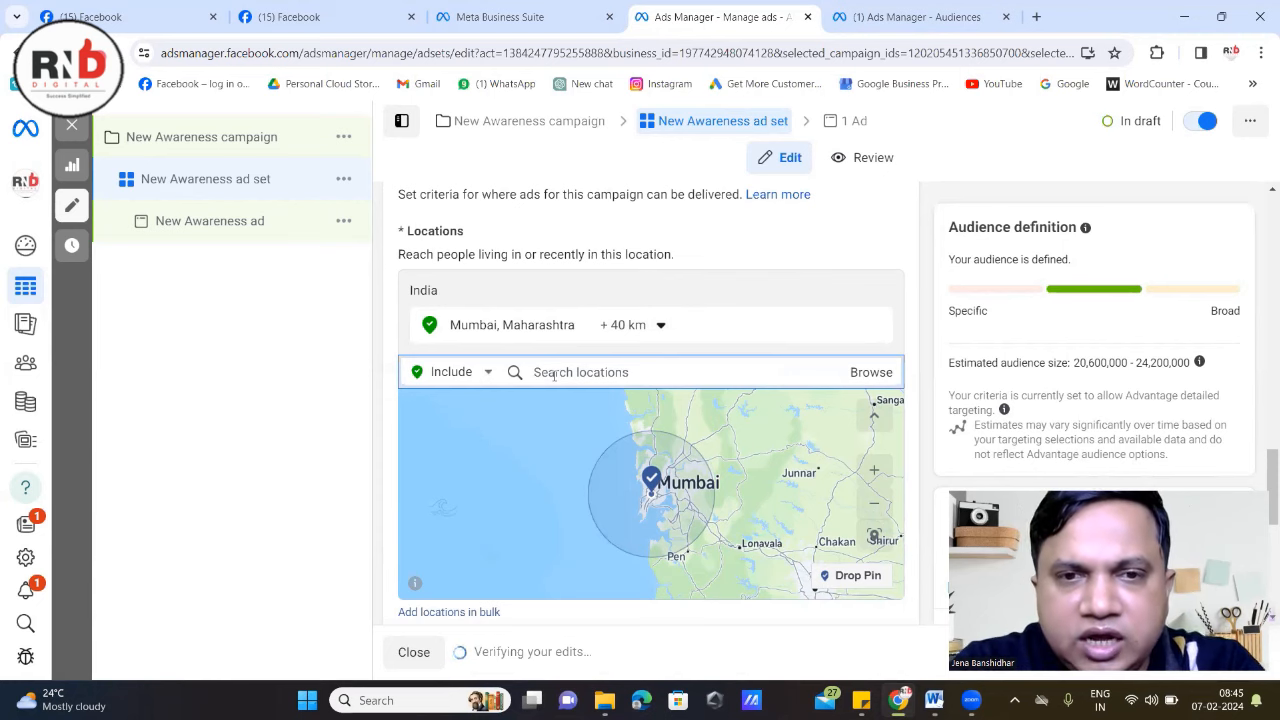
{"action": "type", "text": "de"}
{"action": "type", "text": "l"}
{"action": "key", "text": "BackSpace"}
{"action": "type", "text": "elh"}
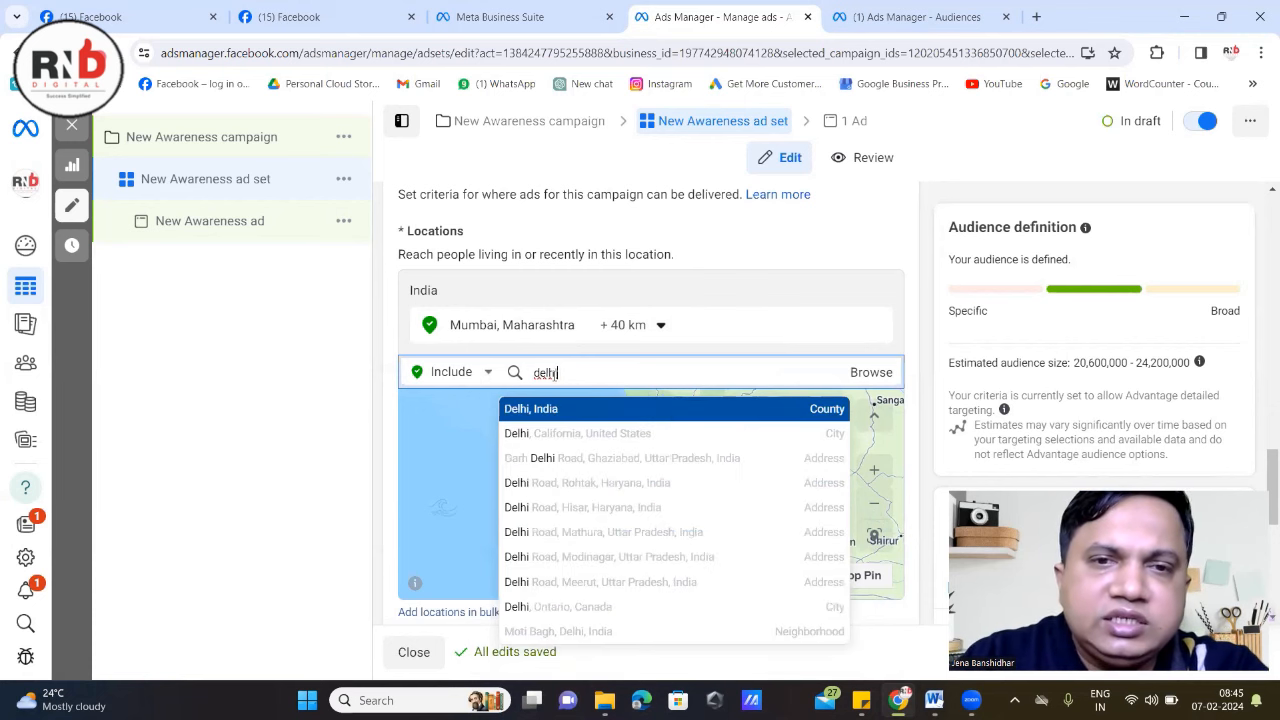
{"action": "type", "text": "i"}
{"action": "left_click", "coordinate": [538, 413]}
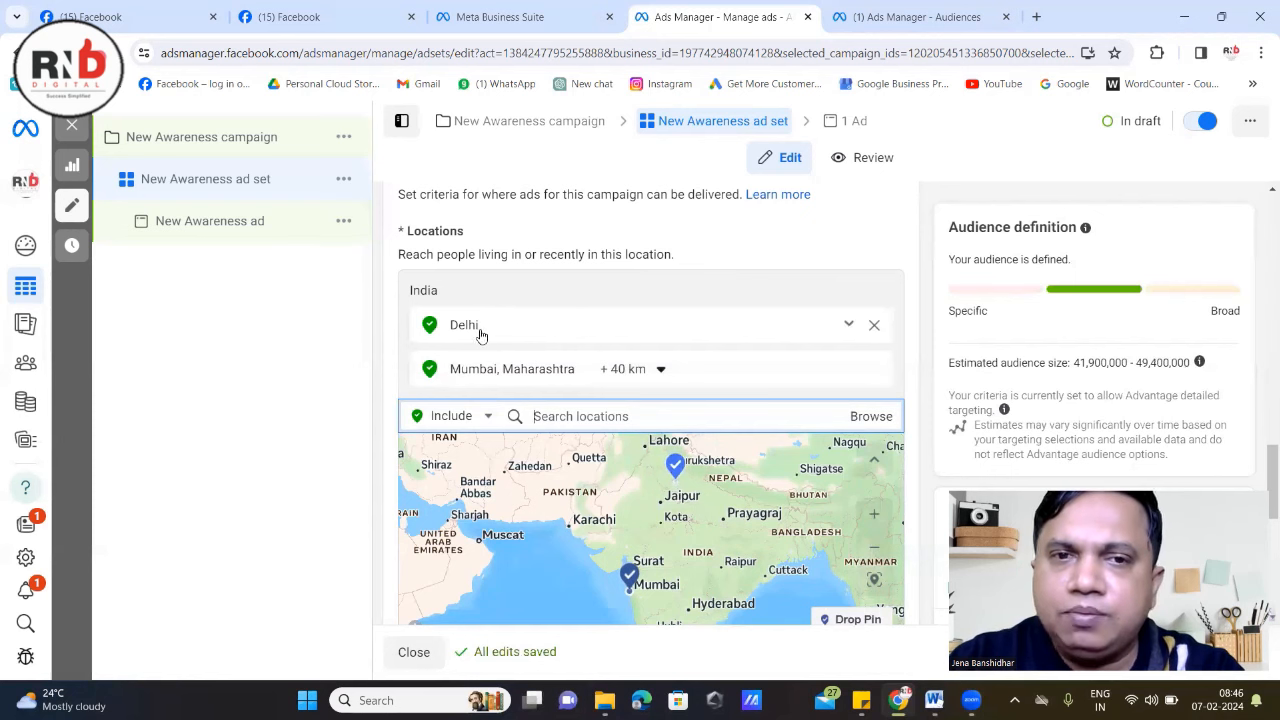
Expand the optional audience suggestion under Advantage+ audience and check the Custom Audiences explanation and the age, gender and detailed targeting settings.
{"action": "scroll", "coordinate": [512, 320], "scroll_direction": "down", "scroll_amount": 2}
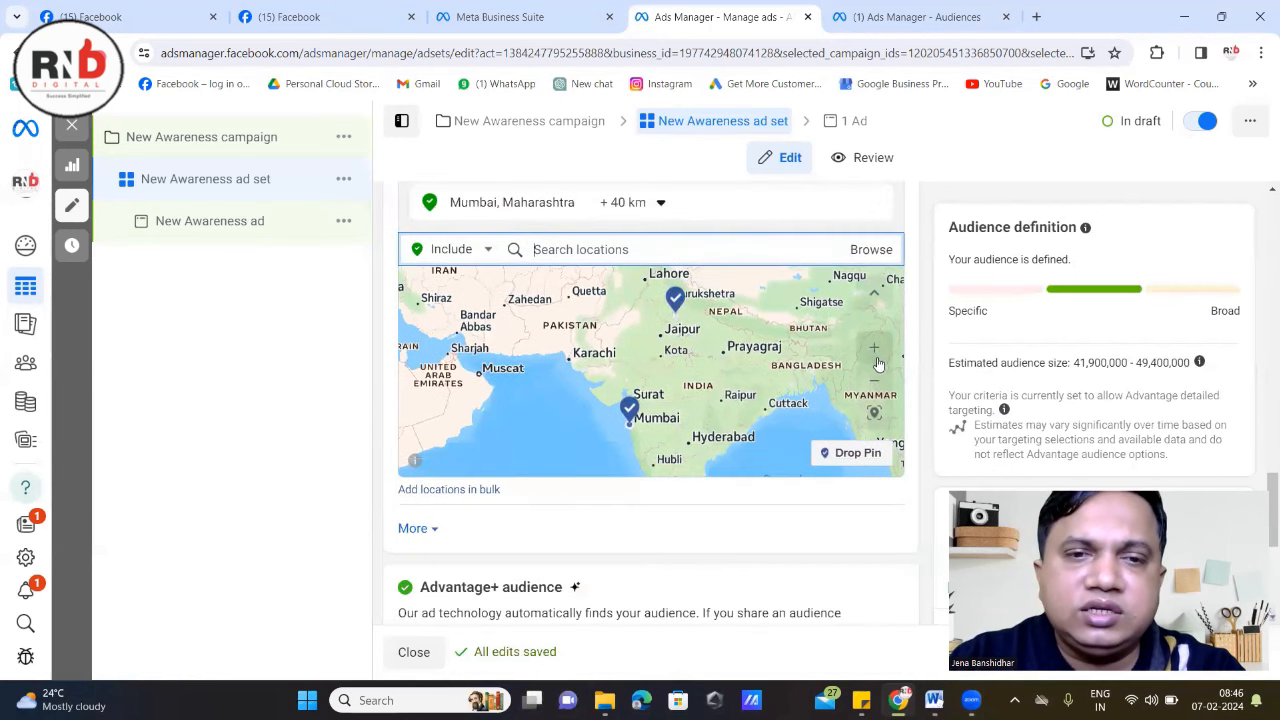
{"action": "scroll", "coordinate": [785, 450], "scroll_direction": "down", "scroll_amount": 2}
{"action": "scroll", "coordinate": [785, 450], "scroll_direction": "down", "scroll_amount": 1}
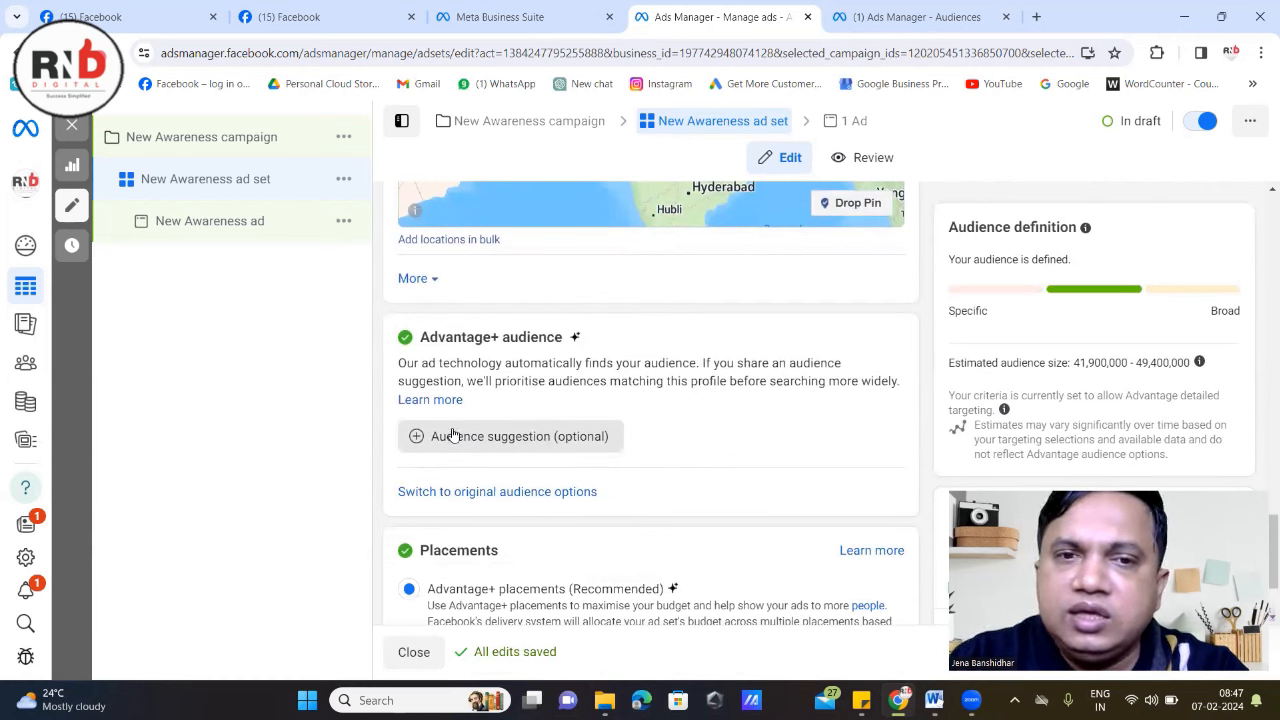
{"action": "mouse_move", "coordinate": [543, 437]}
{"action": "left_click", "coordinate": [519, 442]}
{"action": "mouse_move", "coordinate": [515, 437]}
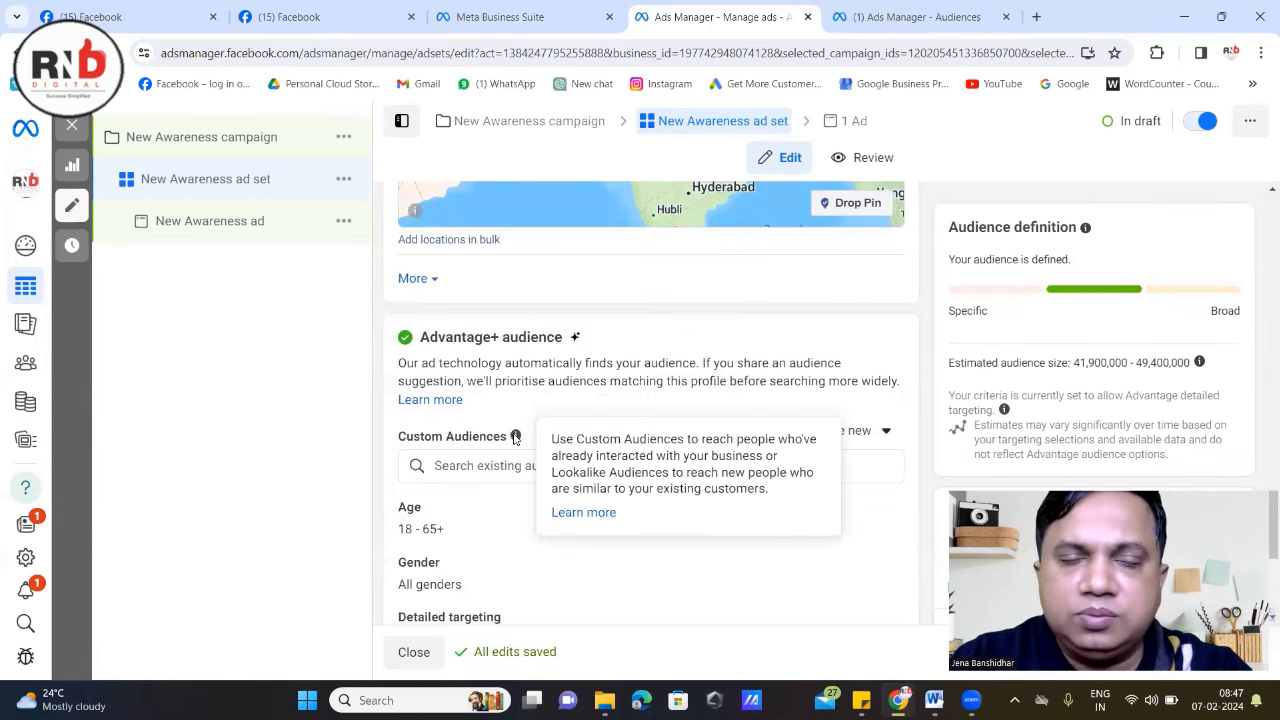
{"action": "scroll", "coordinate": [537, 423], "scroll_direction": "down", "scroll_amount": 3}
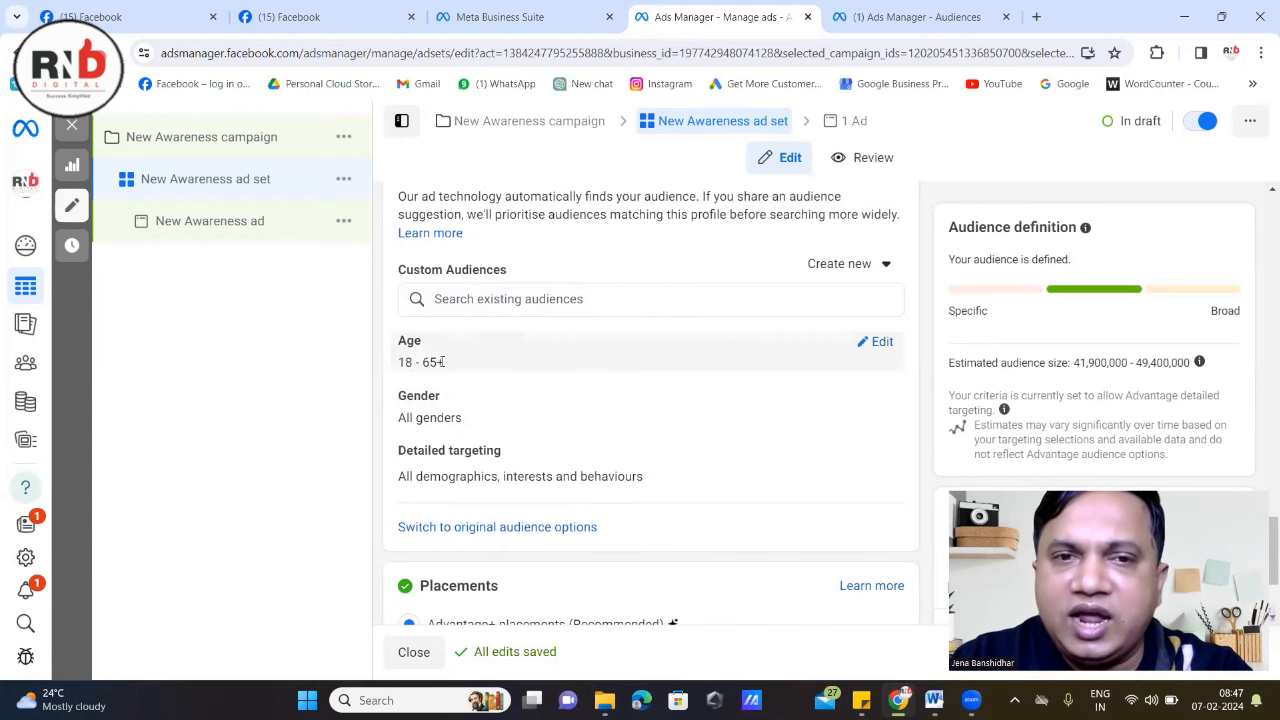
Look up and highlight the age range 25 to 65 in the Word targeting document, and return to Ads Manager.
{"action": "key", "text": "alt+Tab"}
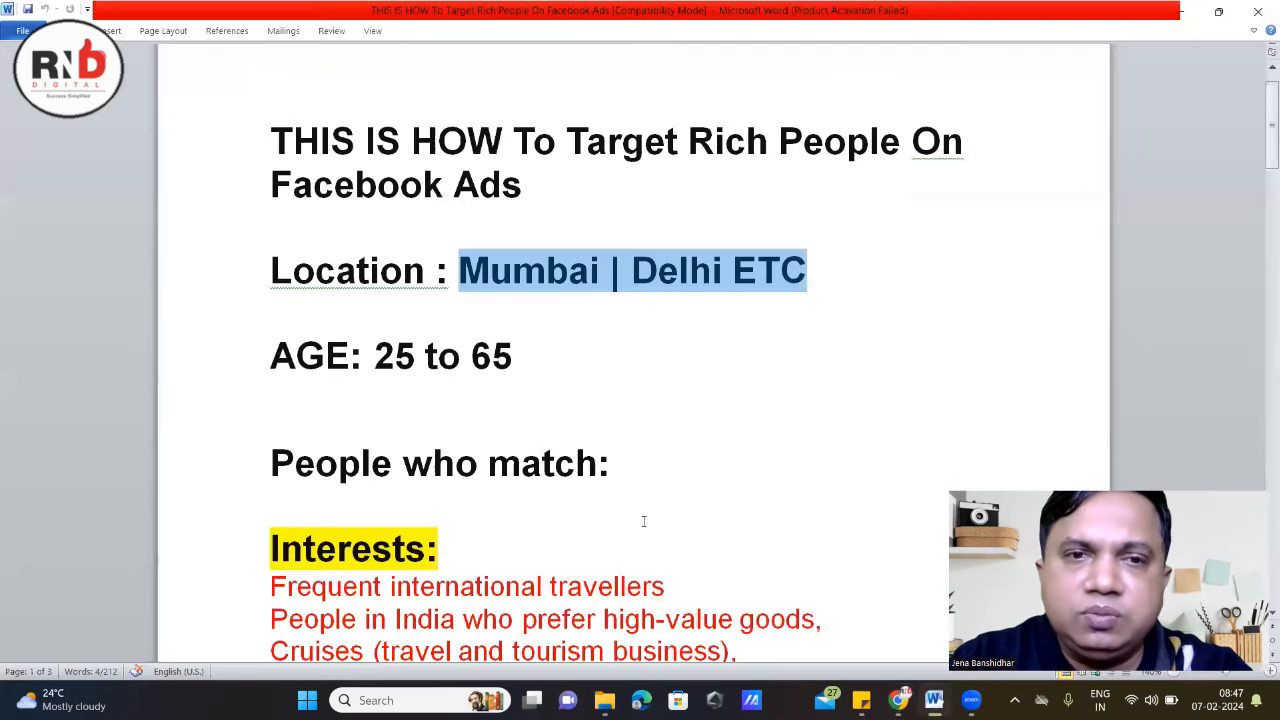
{"action": "left_click_drag", "start_coordinate": [380, 358], "coordinate": [510, 360]}
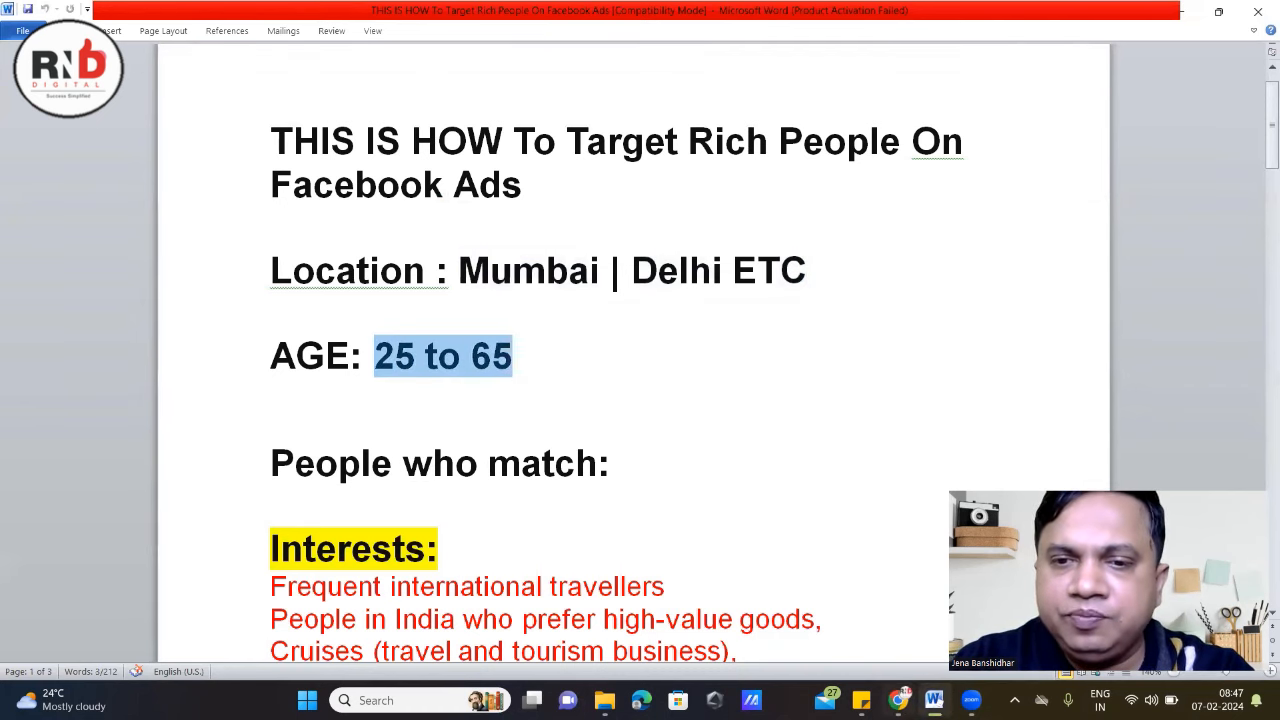
{"action": "key", "text": "alt+Tab"}
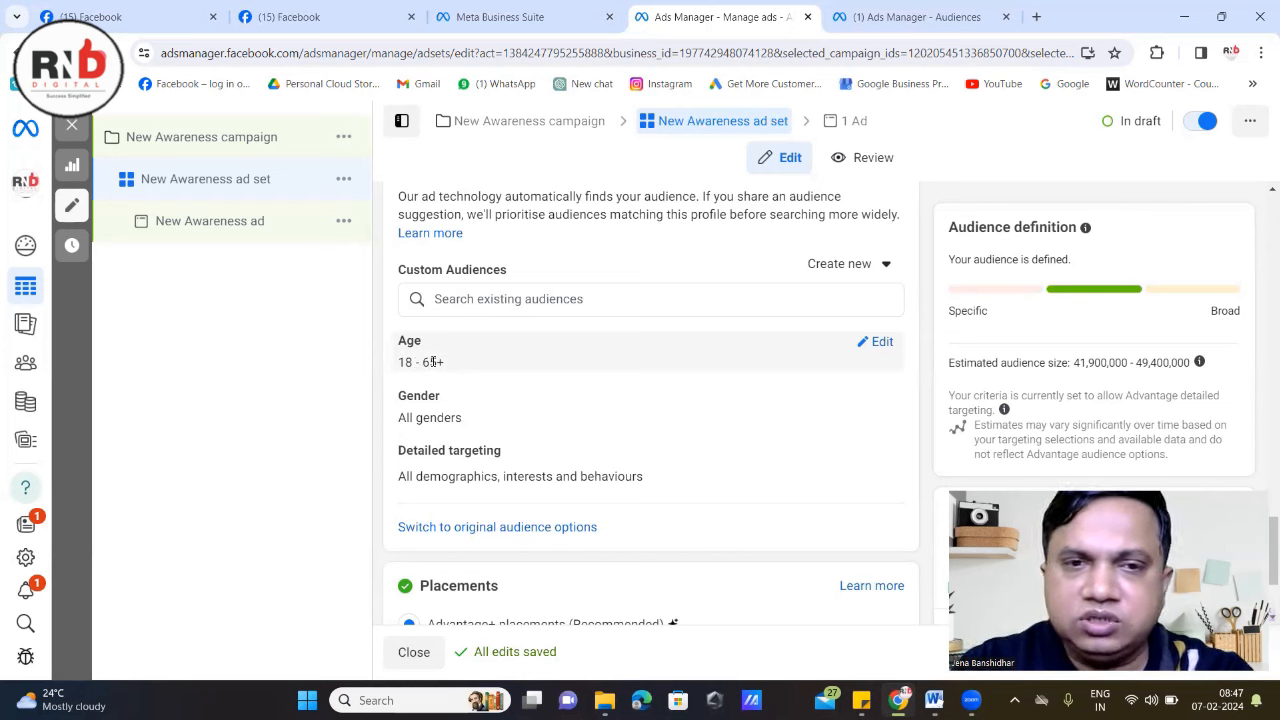
Edit the age range of the audience suggestion and set the minimum age to 27.
{"action": "left_click", "coordinate": [881, 345]}
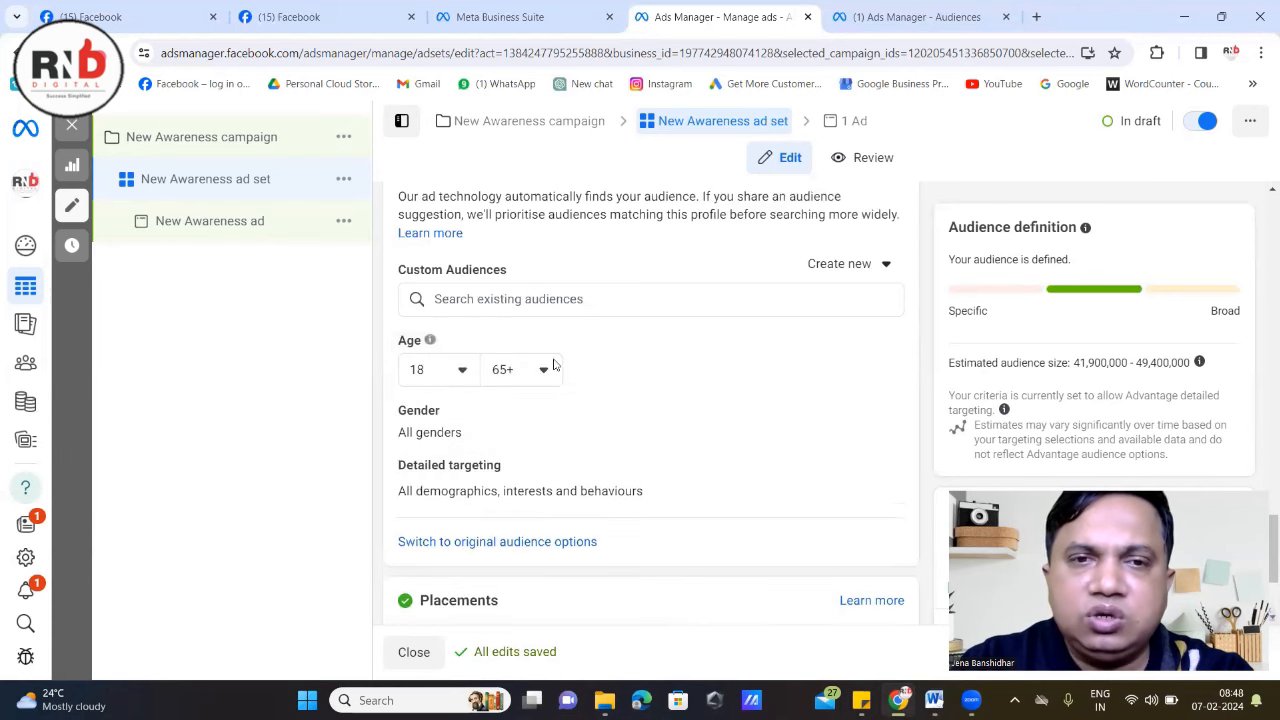
{"action": "left_click", "coordinate": [465, 372]}
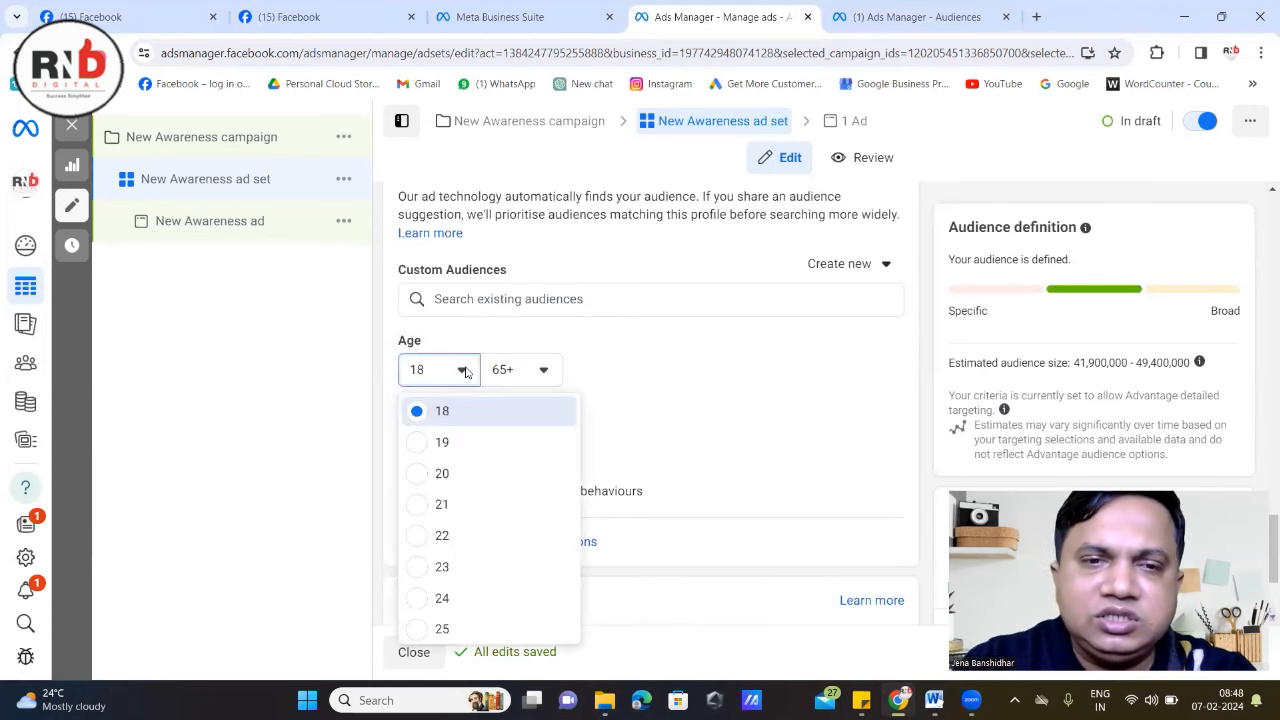
{"action": "scroll", "coordinate": [455, 482], "scroll_direction": "down", "scroll_amount": 1}
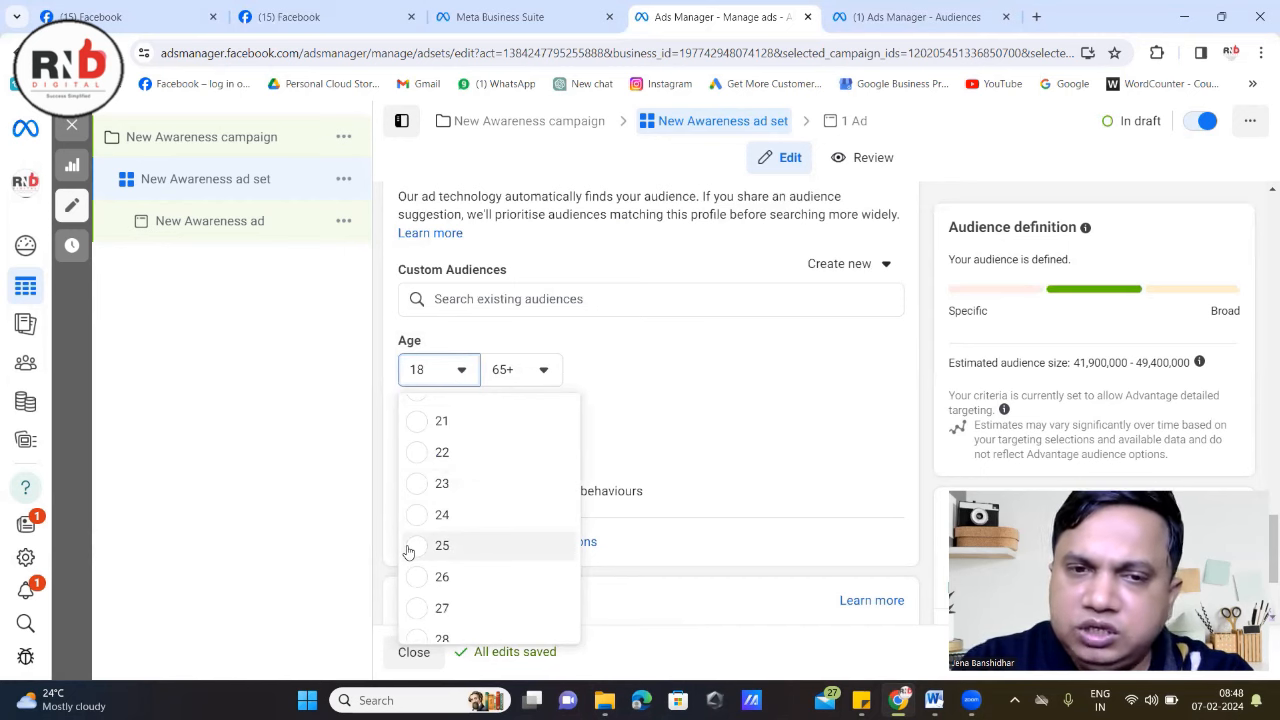
{"action": "left_click", "coordinate": [414, 611]}
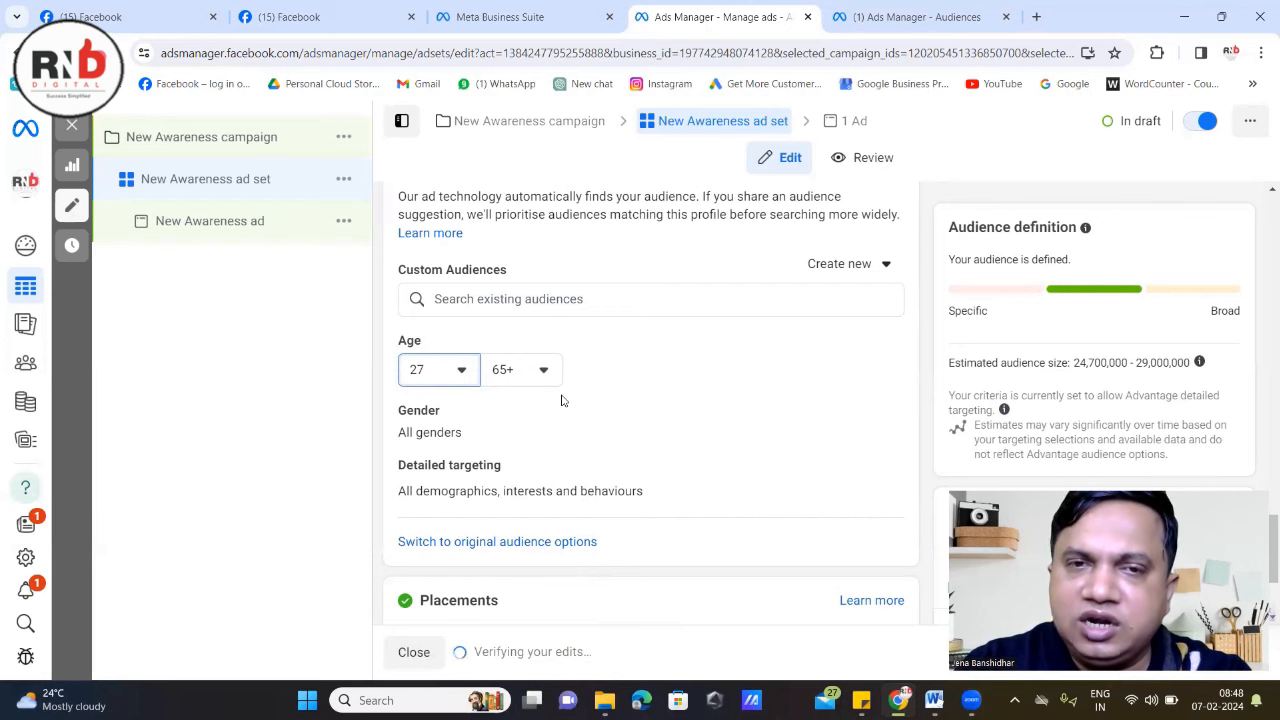
Check the gender setting of the audience suggestion and highlight the Detailed targeting heading.
{"action": "scroll", "coordinate": [561, 400], "scroll_direction": "up", "scroll_amount": 2}
{"action": "scroll", "coordinate": [667, 365], "scroll_direction": "down", "scroll_amount": 1}
{"action": "scroll", "coordinate": [671, 369], "scroll_direction": "down", "scroll_amount": 3}
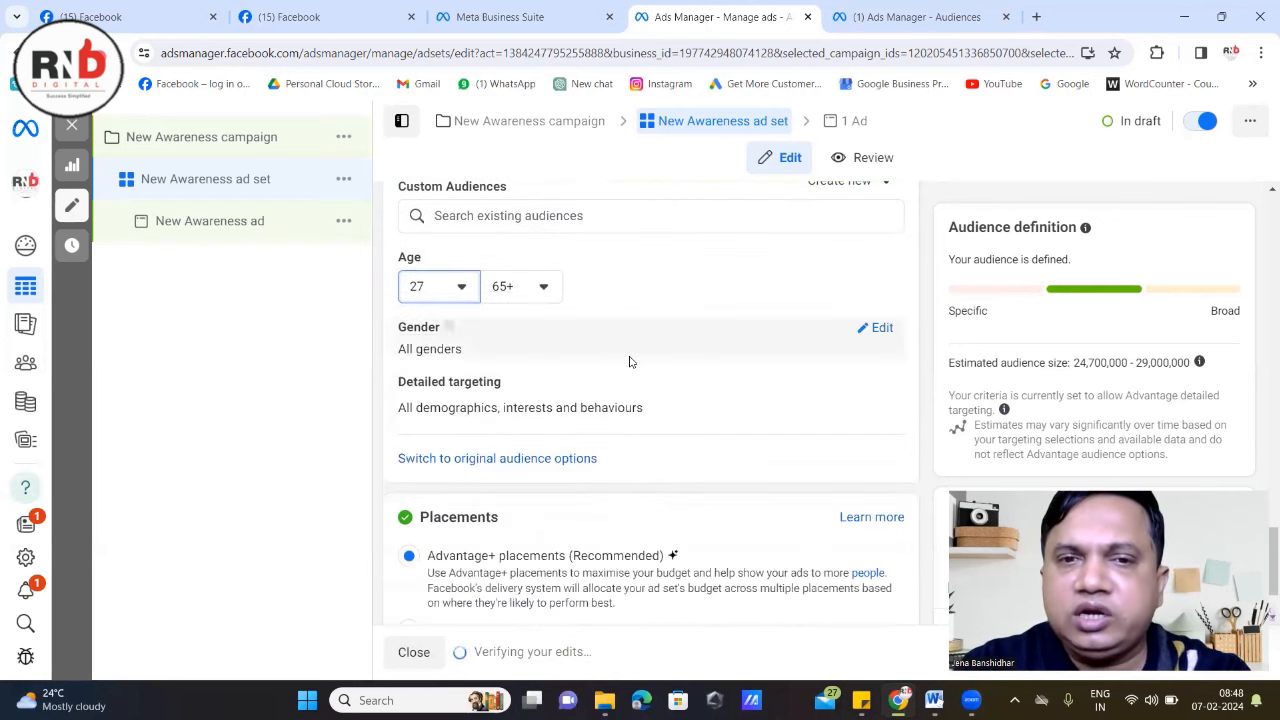
{"action": "mouse_move", "coordinate": [448, 328]}
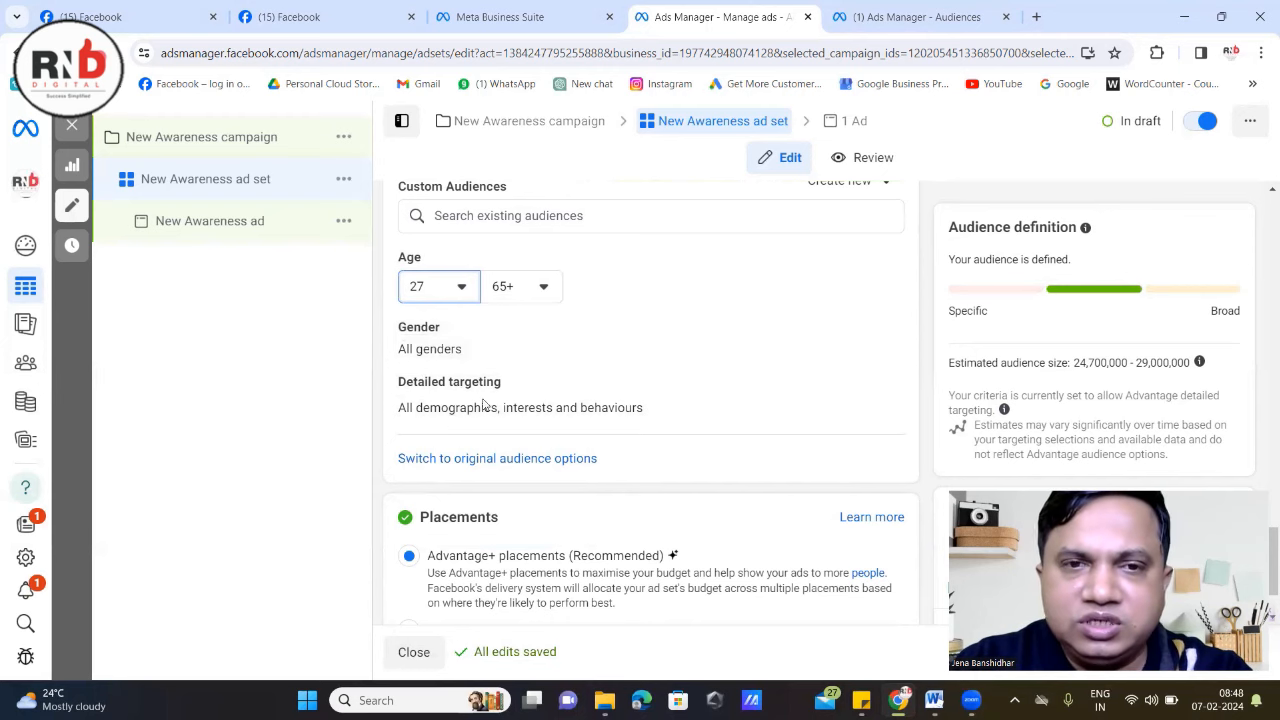
{"action": "scroll", "coordinate": [430, 400], "scroll_direction": "down", "scroll_amount": 1}
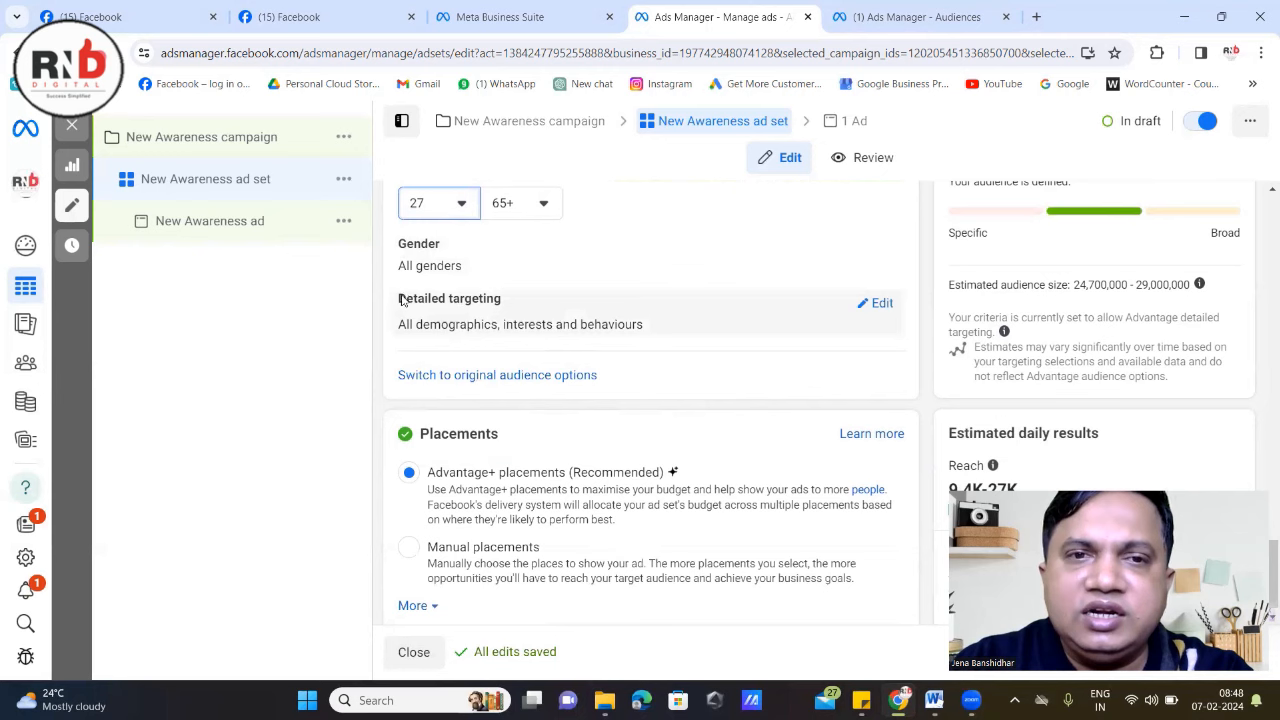
{"action": "left_click_drag", "start_coordinate": [399, 298], "coordinate": [514, 304]}
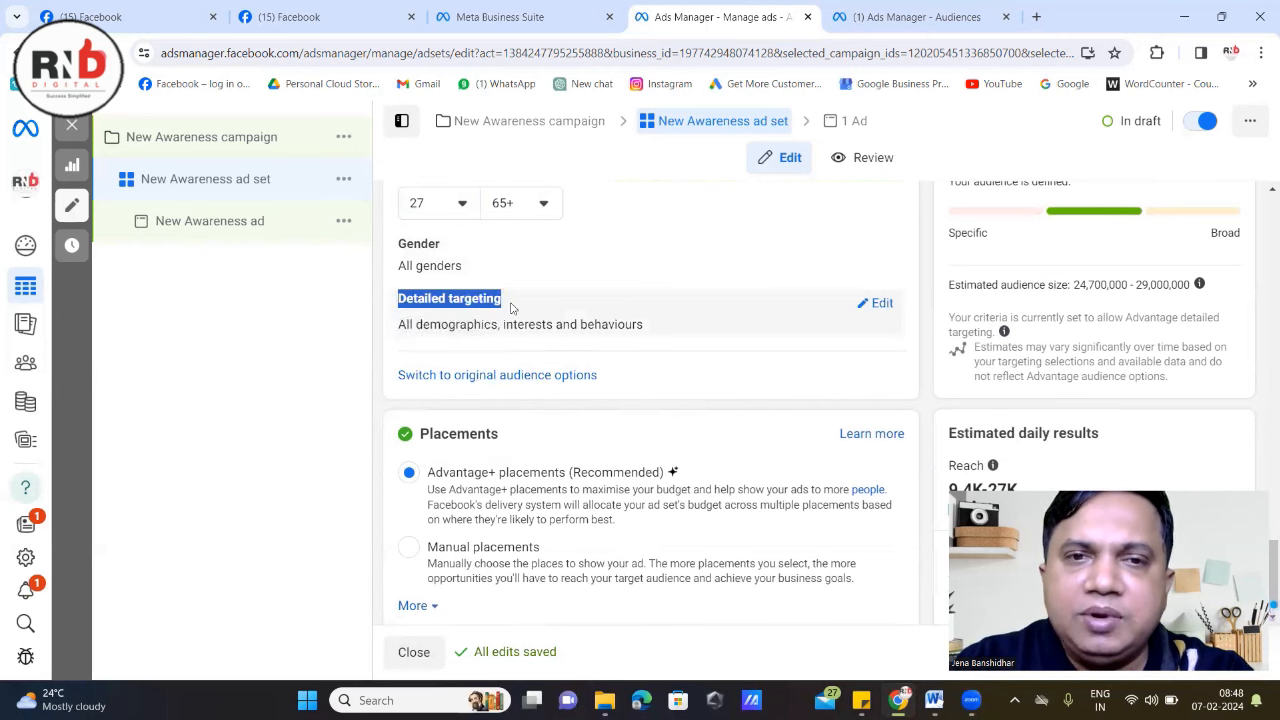
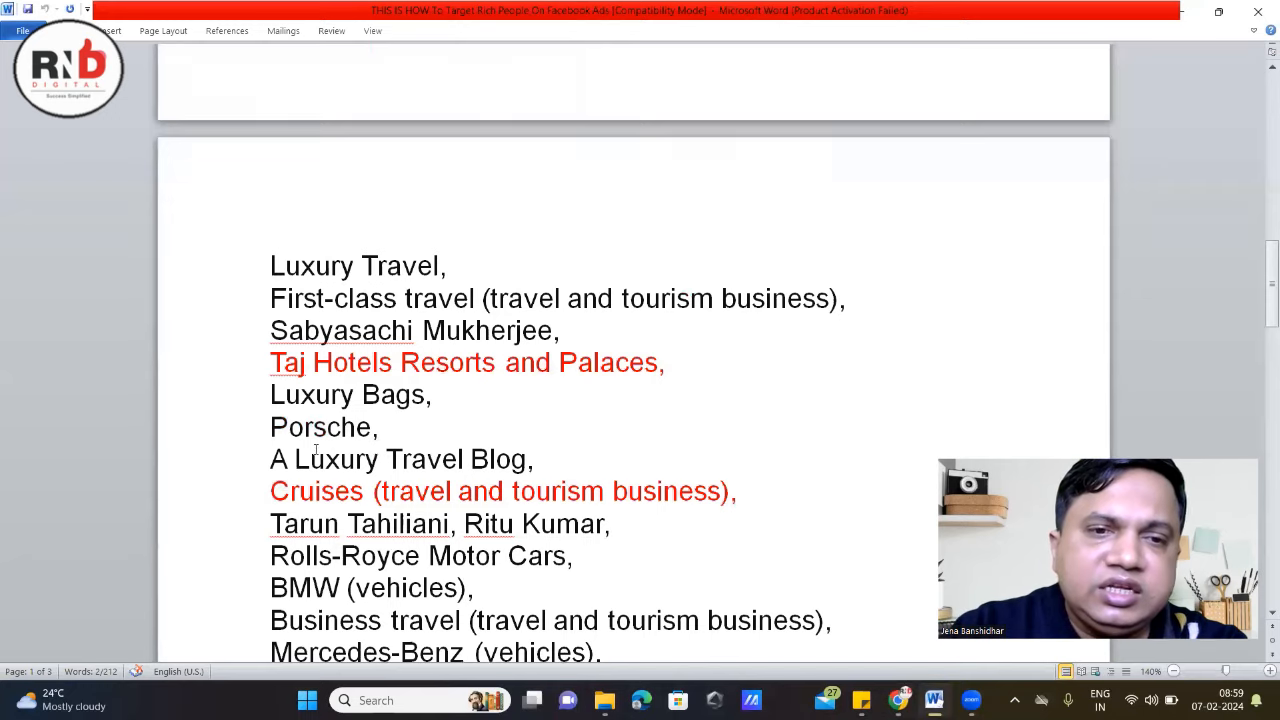
Review the remaining interests and the Behaviours list in the Word targeting document, and highlight the job titles Managing Director and Owner and CEO.
{"action": "scroll", "coordinate": [340, 458], "scroll_direction": "down", "scroll_amount": 5}
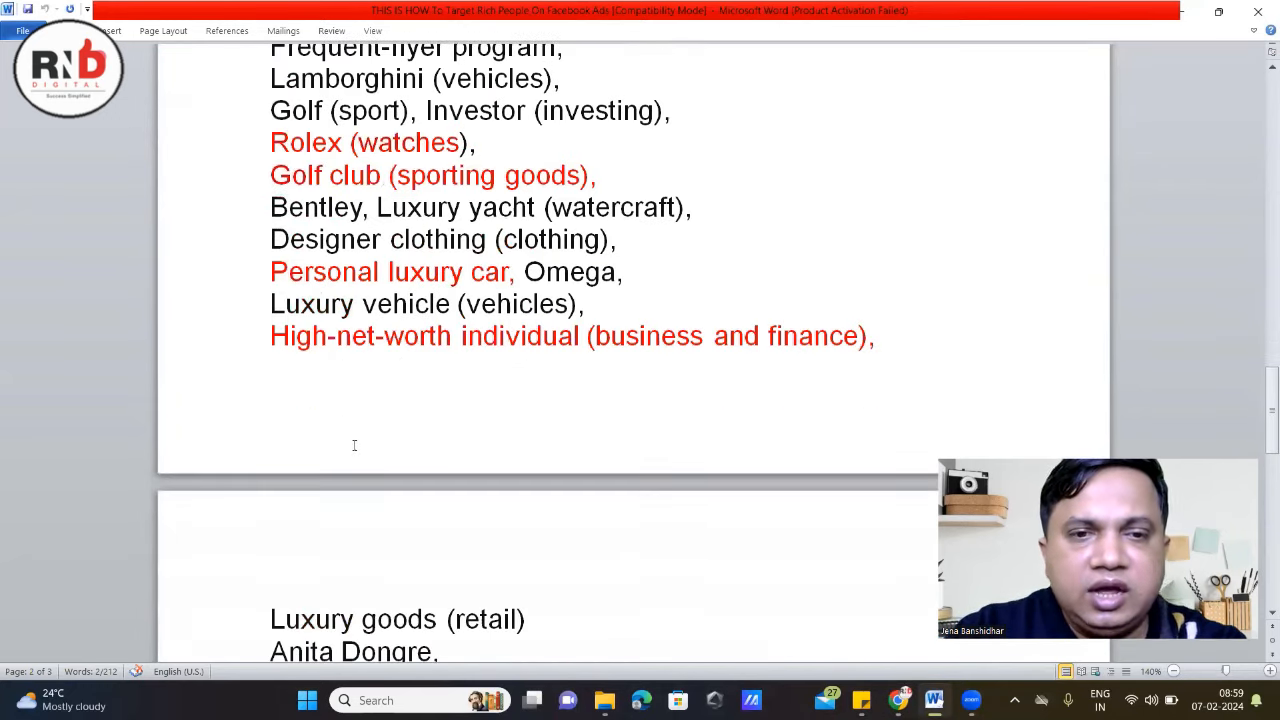
{"action": "scroll", "coordinate": [354, 445], "scroll_direction": "down", "scroll_amount": 2}
{"action": "scroll", "coordinate": [460, 434], "scroll_direction": "down", "scroll_amount": 1}
{"action": "scroll", "coordinate": [486, 423], "scroll_direction": "up", "scroll_amount": 1}
{"action": "scroll", "coordinate": [491, 415], "scroll_direction": "down", "scroll_amount": 3}
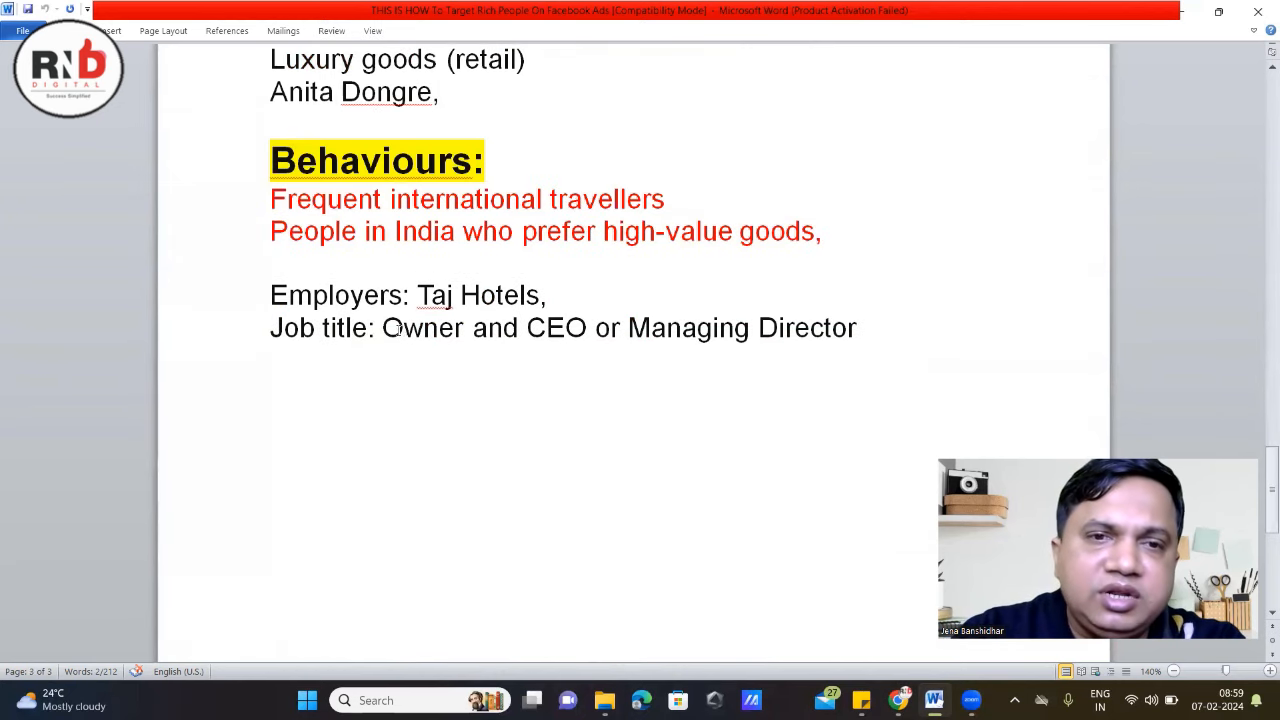
{"action": "left_click_drag", "start_coordinate": [382, 328], "coordinate": [810, 326]}
{"action": "left_click", "coordinate": [628, 328]}
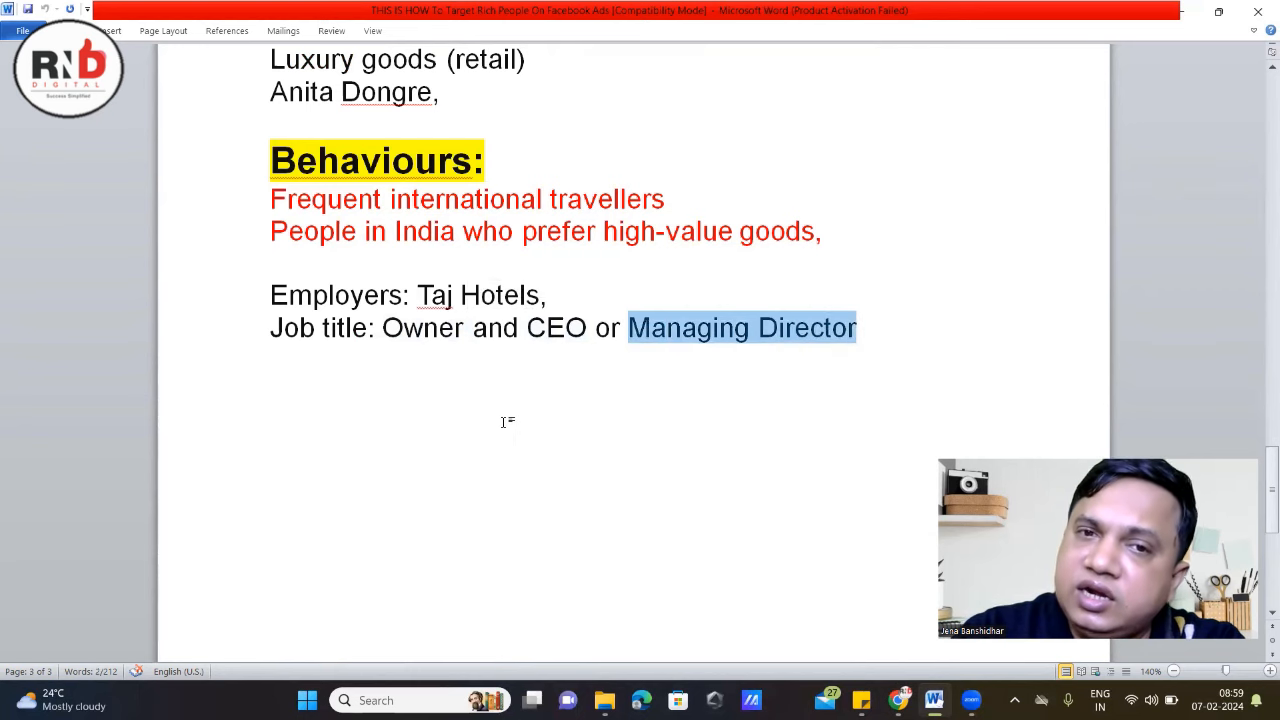
{"action": "left_click_drag", "start_coordinate": [384, 328], "coordinate": [586, 328]}
Highlight the interests from Frequent international travellers to Personal luxury car and look through the rest of that page's list.
{"action": "scroll", "coordinate": [535, 216], "scroll_direction": "up", "scroll_amount": 10}
{"action": "scroll", "coordinate": [530, 217], "scroll_direction": "up", "scroll_amount": 15}
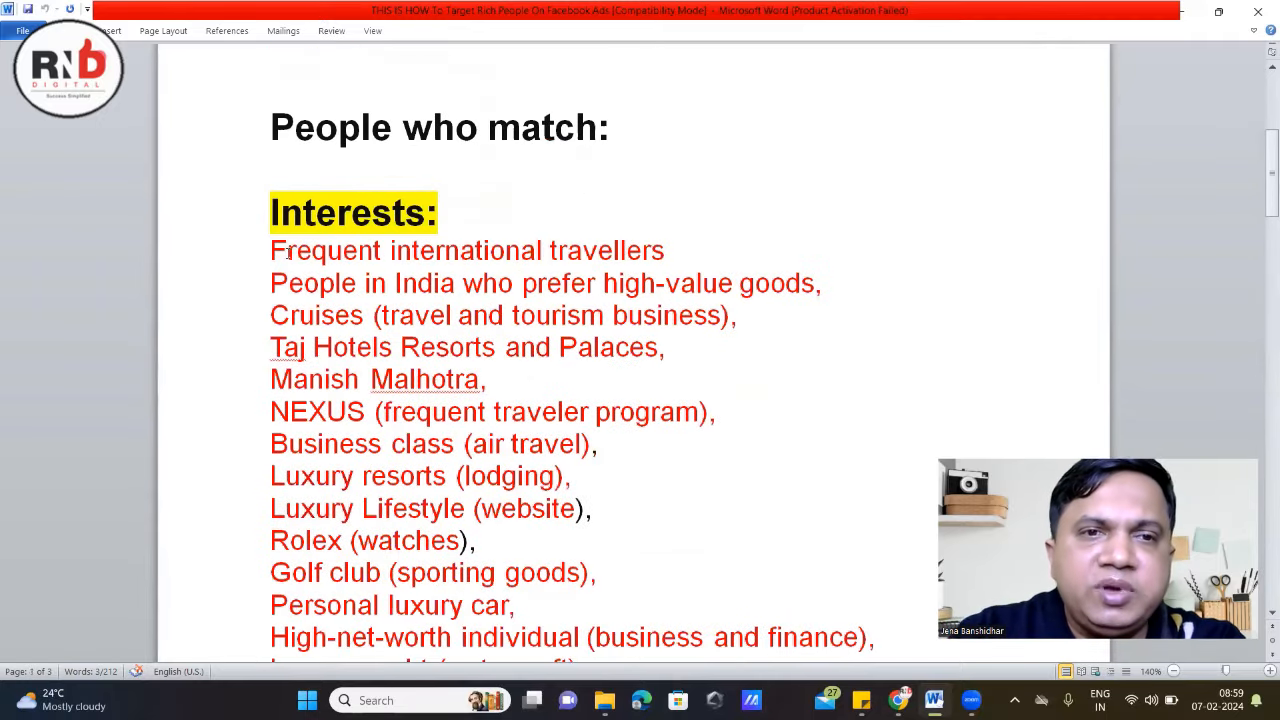
{"action": "left_click_drag", "start_coordinate": [270, 257], "coordinate": [546, 600]}
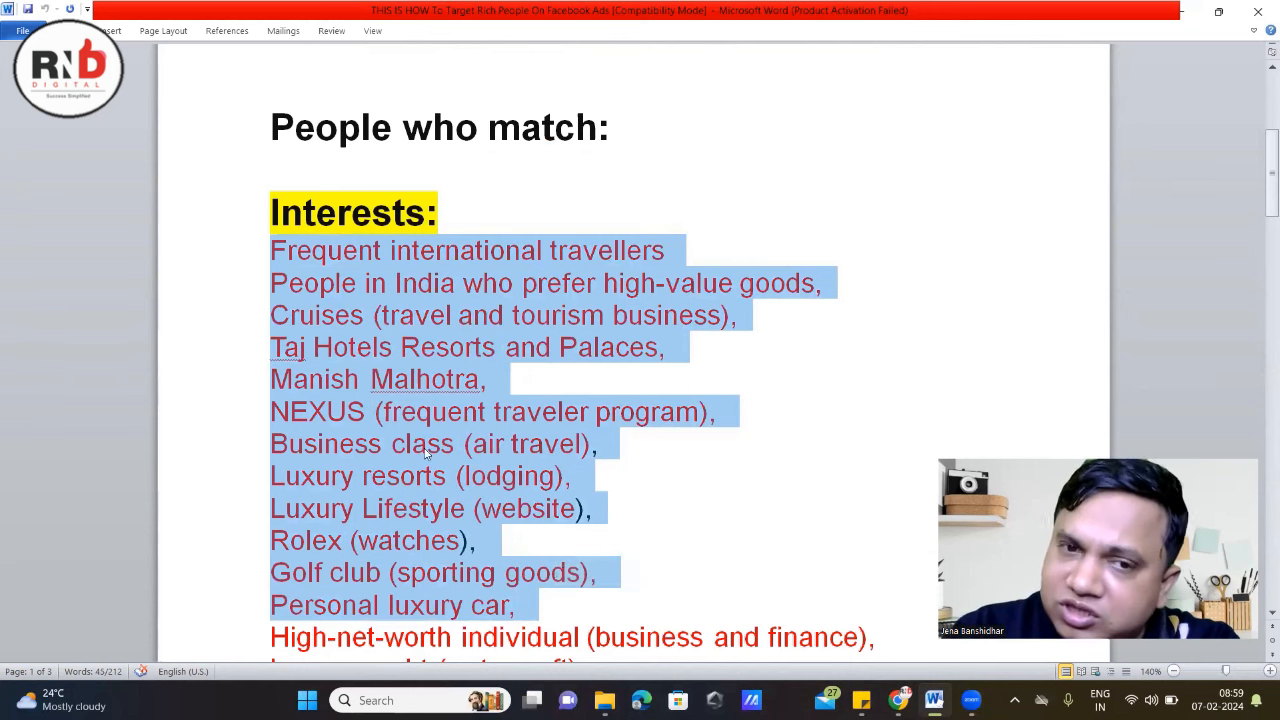
{"action": "scroll", "coordinate": [426, 452], "scroll_direction": "down", "scroll_amount": 2}
{"action": "scroll", "coordinate": [403, 426], "scroll_direction": "up", "scroll_amount": 2}
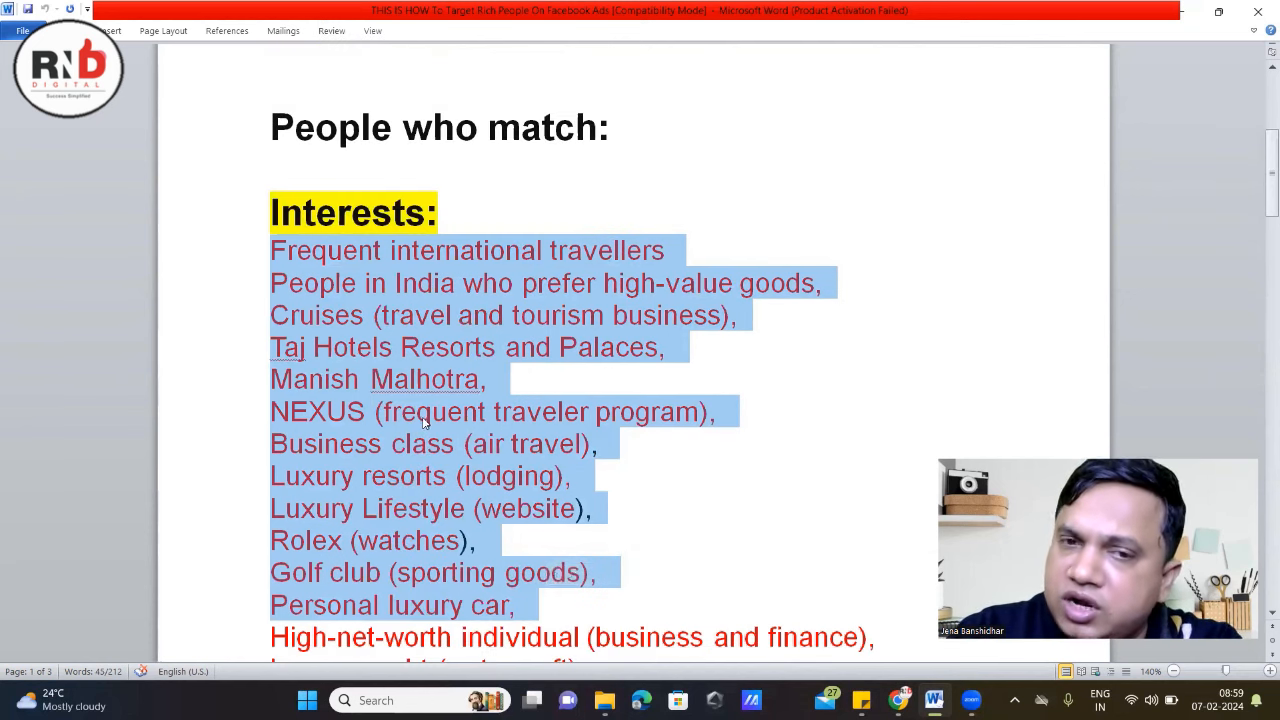
{"action": "scroll", "coordinate": [426, 424], "scroll_direction": "down", "scroll_amount": 2}
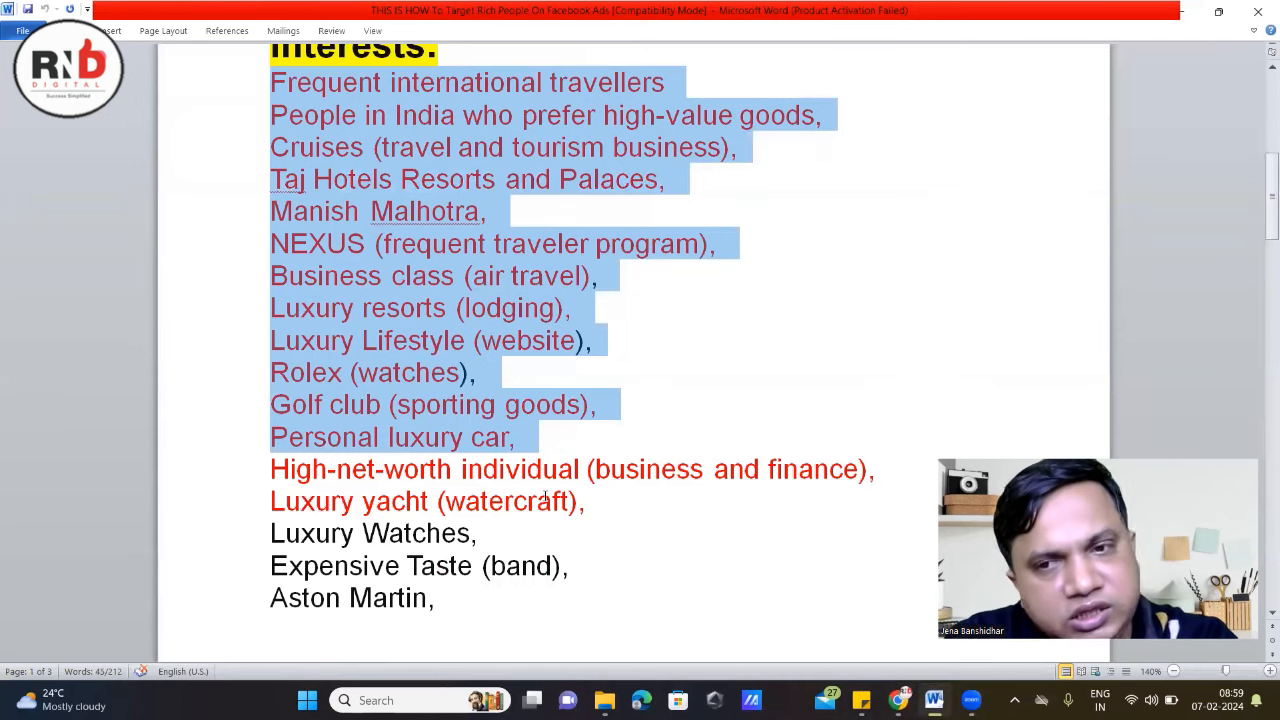
{"action": "scroll", "coordinate": [470, 384], "scroll_direction": "down", "scroll_amount": 2}
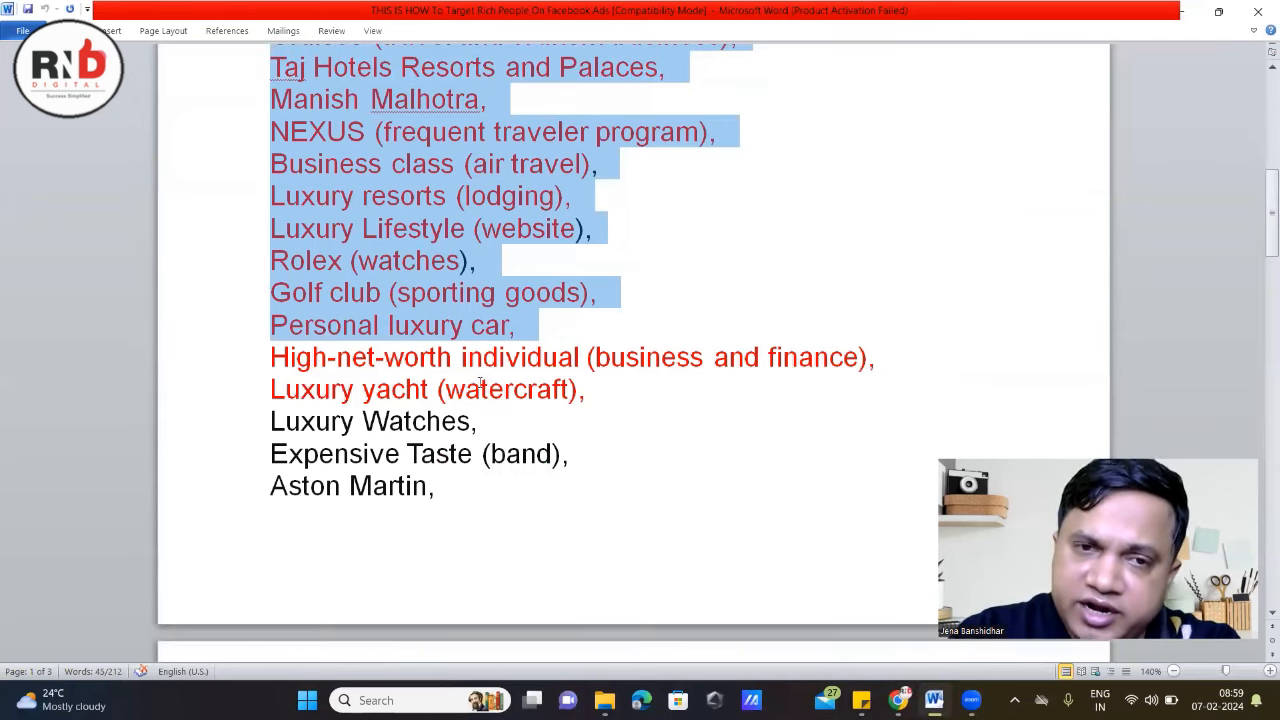
Highlight only the first five interests, from Frequent international travellers to Manish Malhotra.
{"action": "left_click", "coordinate": [587, 397]}
{"action": "scroll", "coordinate": [353, 282], "scroll_direction": "up", "scroll_amount": 4}
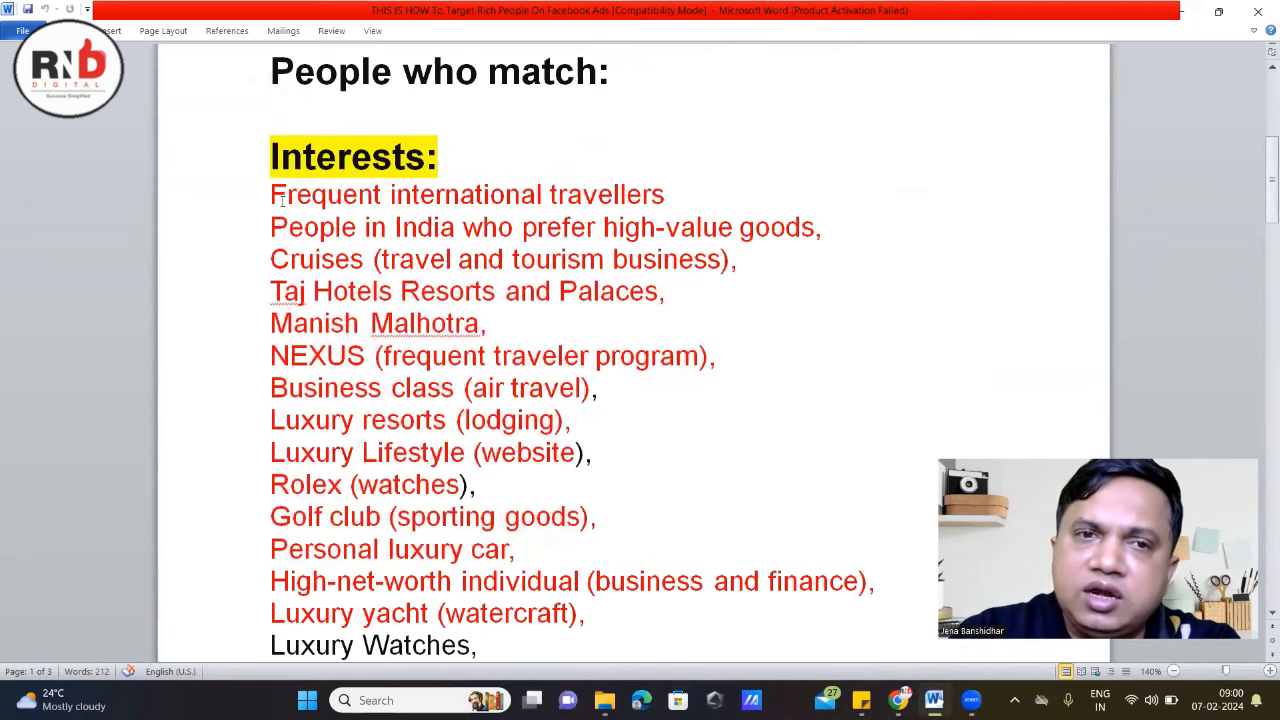
{"action": "left_click_drag", "start_coordinate": [256, 200], "coordinate": [494, 330]}
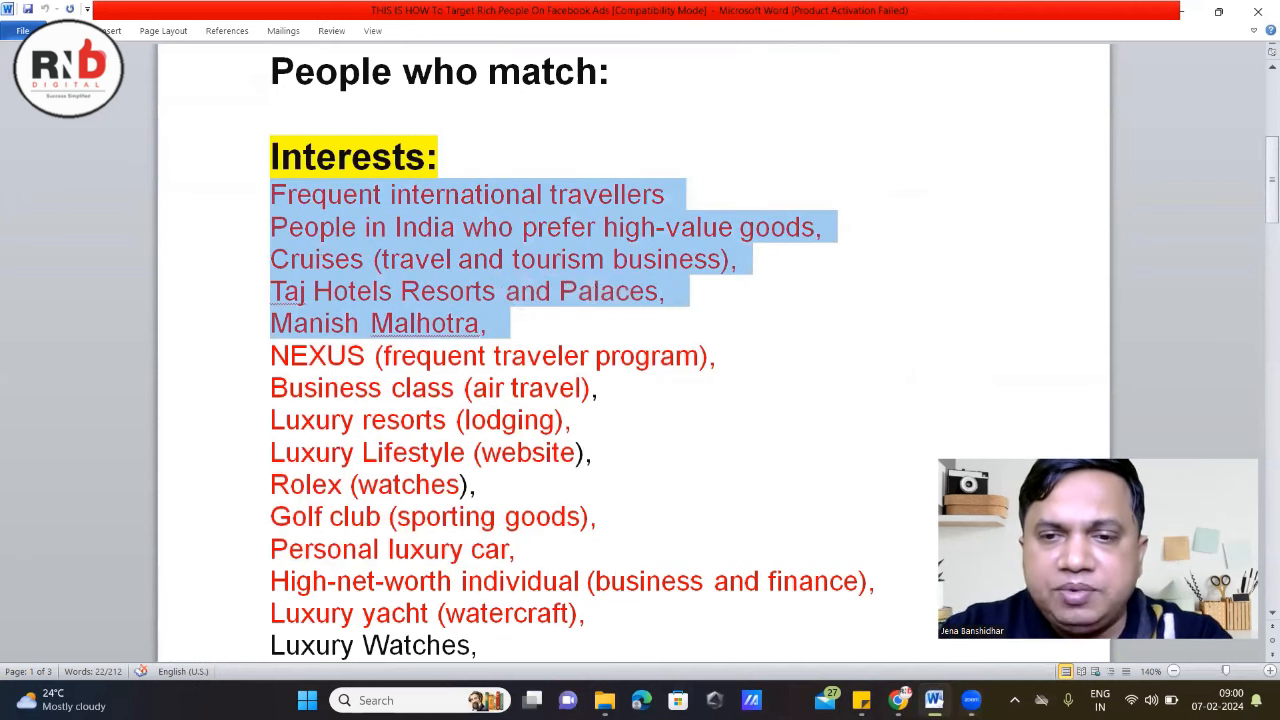
Switch to Ads Manager and review the behaviours and interests included under Detailed targeting.
{"action": "key", "text": "alt+Tab"}
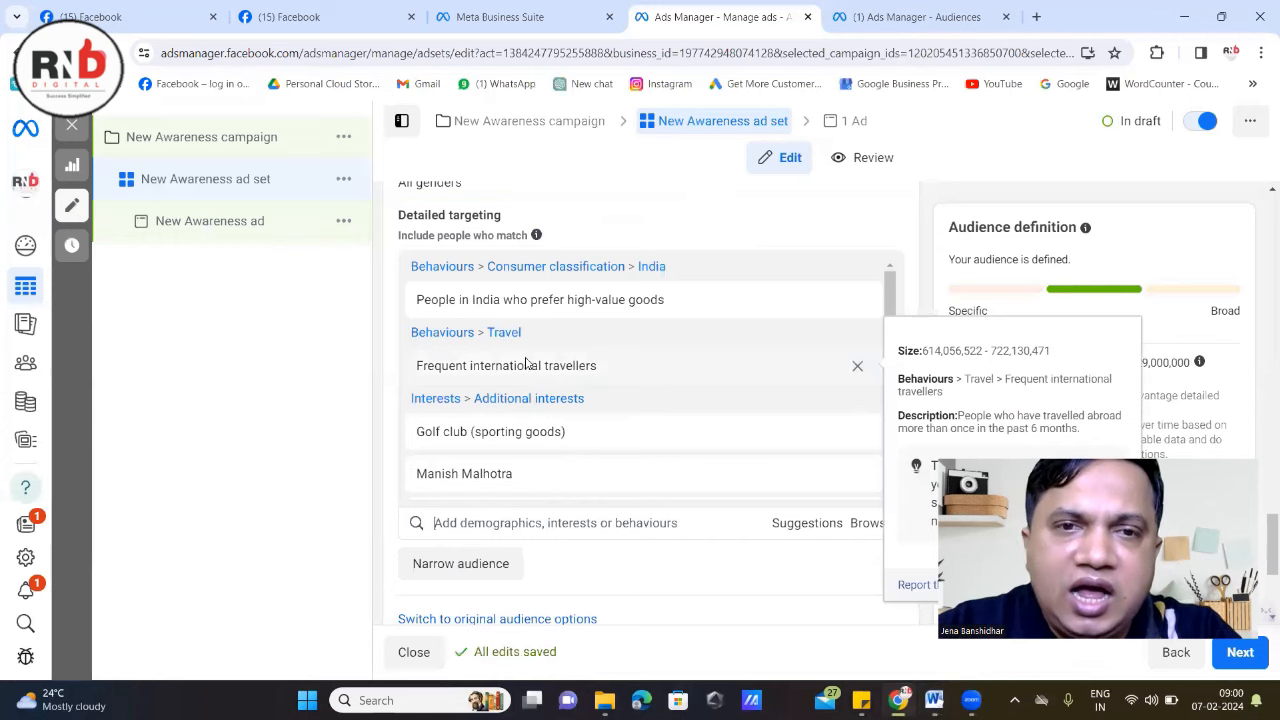
{"action": "scroll", "coordinate": [556, 420], "scroll_direction": "up", "scroll_amount": 3}
{"action": "scroll", "coordinate": [564, 411], "scroll_direction": "down", "scroll_amount": 1}
{"action": "scroll", "coordinate": [564, 411], "scroll_direction": "down", "scroll_amount": 5}
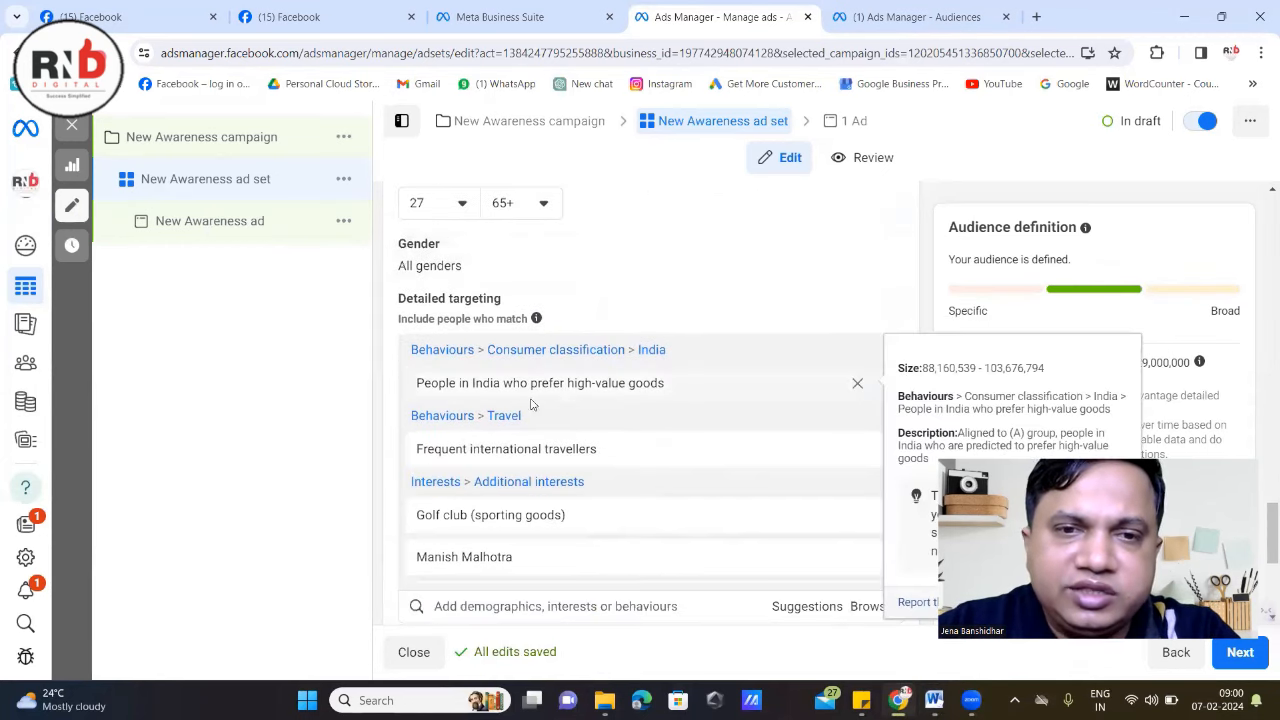
{"action": "scroll", "coordinate": [782, 379], "scroll_direction": "down", "scroll_amount": 2}
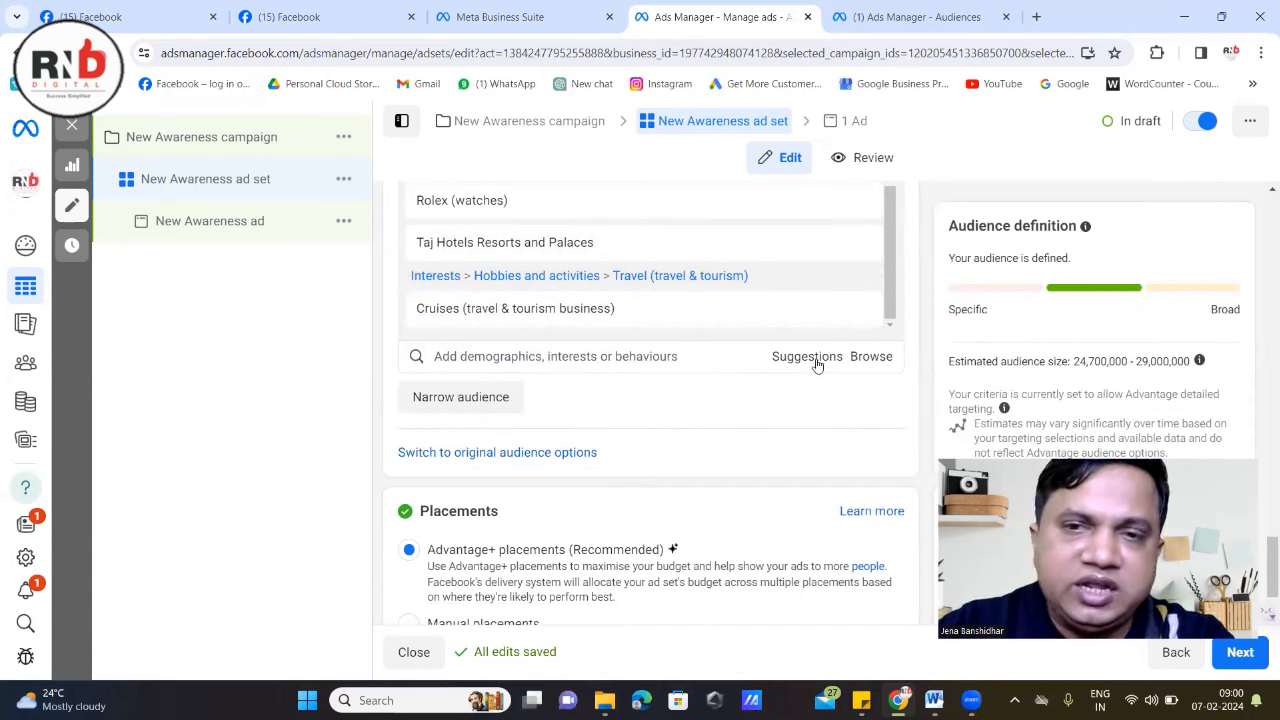
Glance at the Word interests list again, and in Ads Manager open the detailed targeting suggestions and examine the proposed interests and behaviours.
{"action": "left_click", "coordinate": [933, 697]}
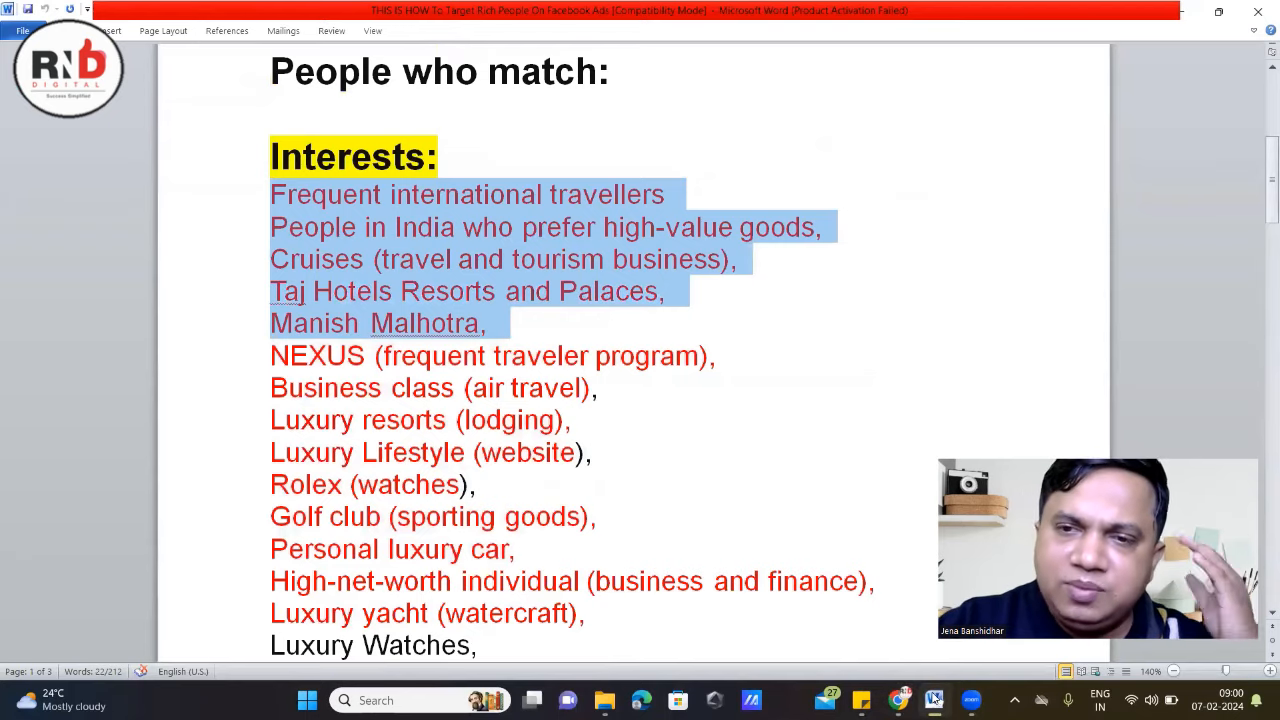
{"action": "left_click", "coordinate": [903, 692]}
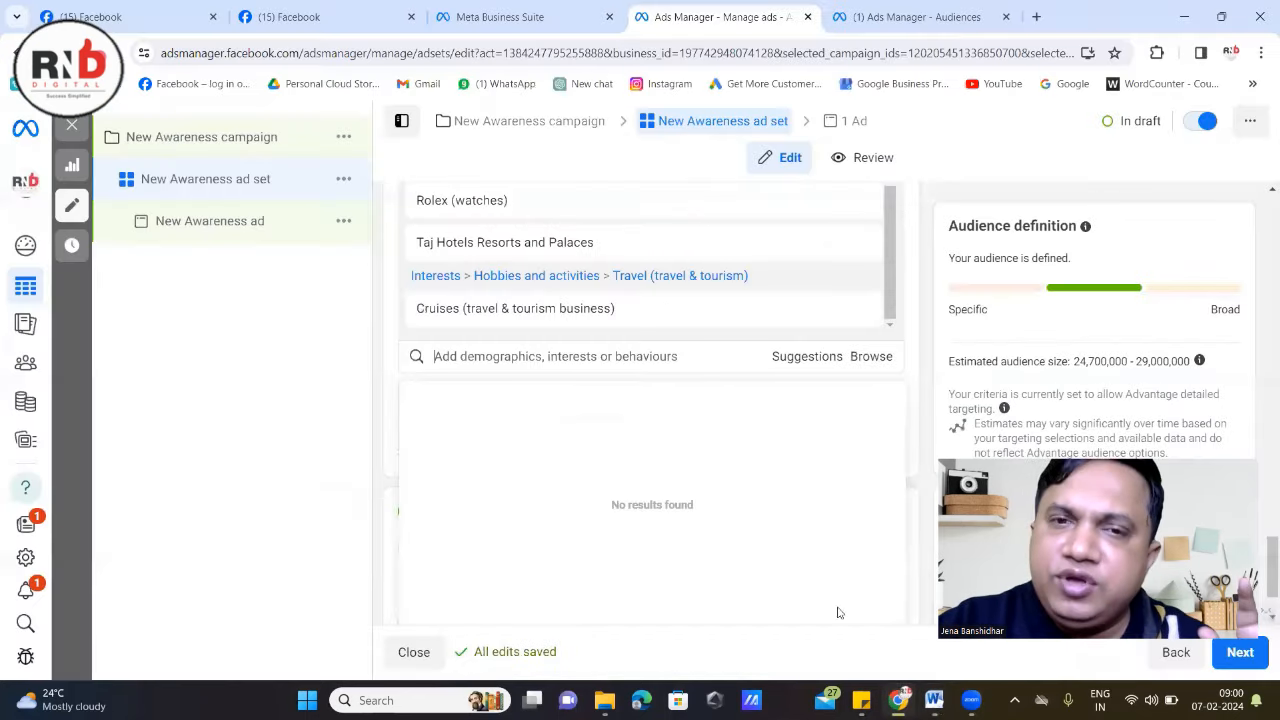
{"action": "left_click", "coordinate": [796, 360]}
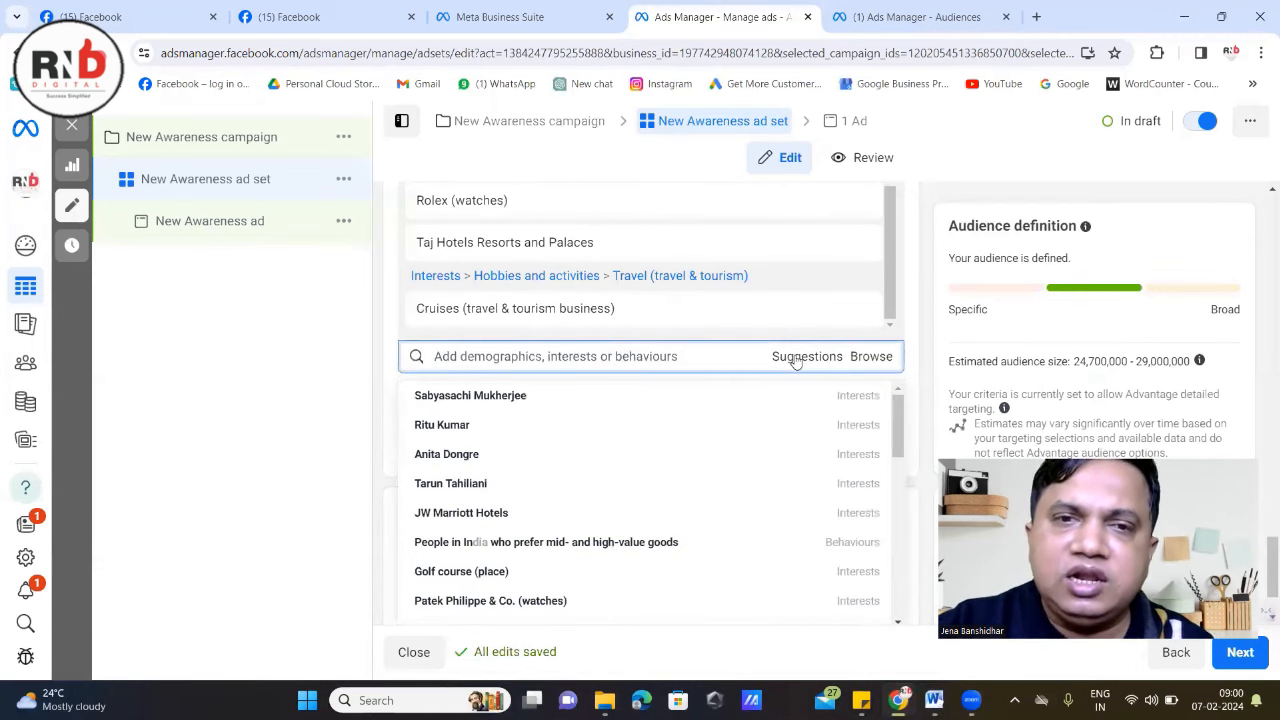
{"action": "mouse_move", "coordinate": [481, 403]}
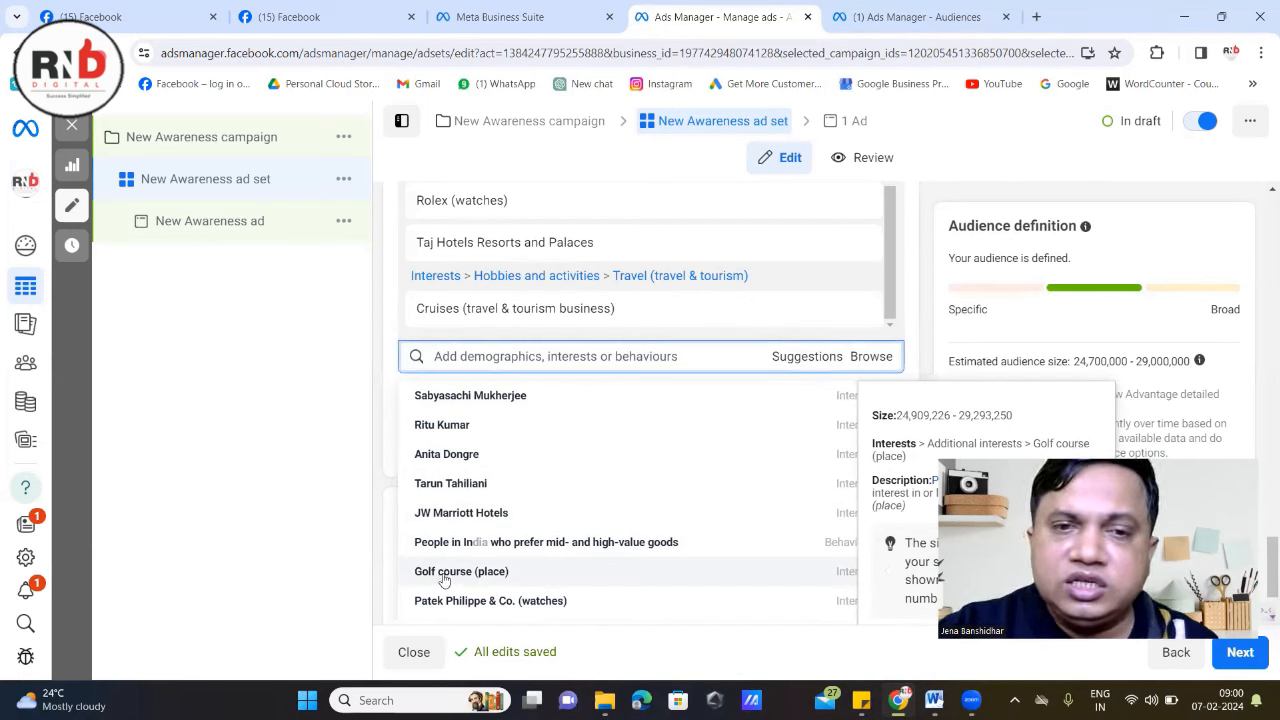
{"action": "scroll", "coordinate": [450, 570], "scroll_direction": "down", "scroll_amount": 2}
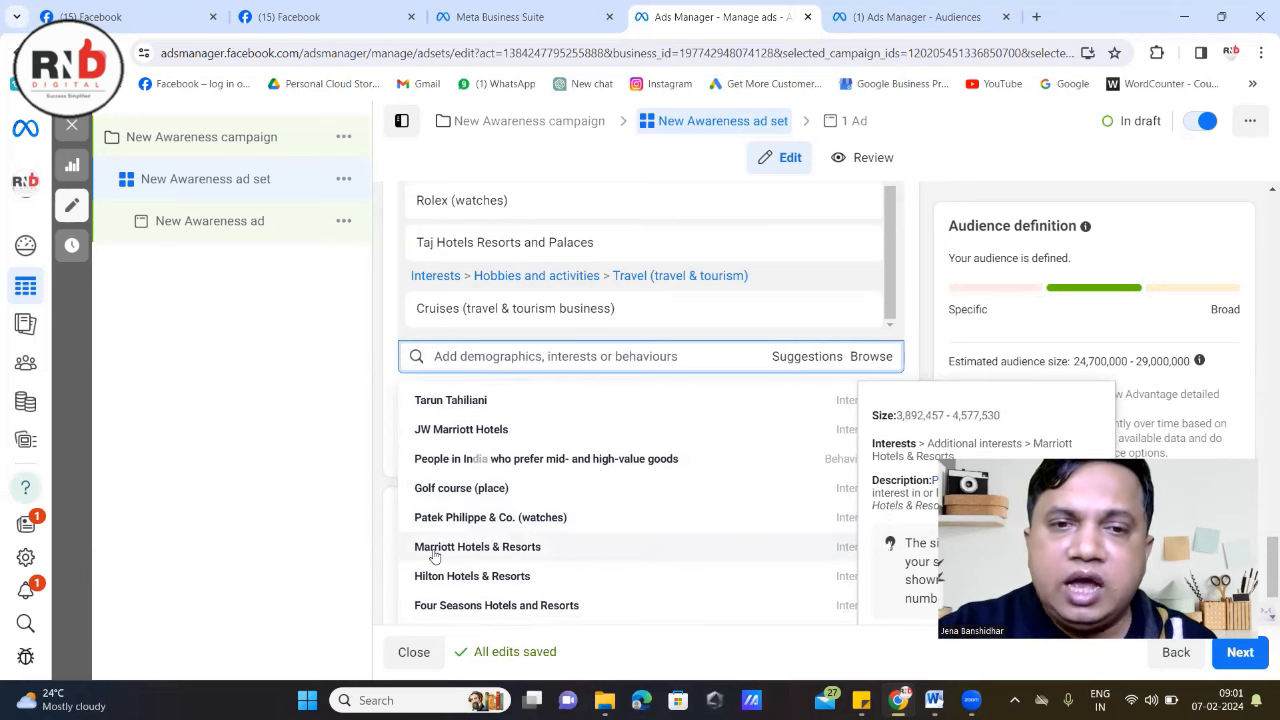
{"action": "scroll", "coordinate": [458, 545], "scroll_direction": "down", "scroll_amount": 1}
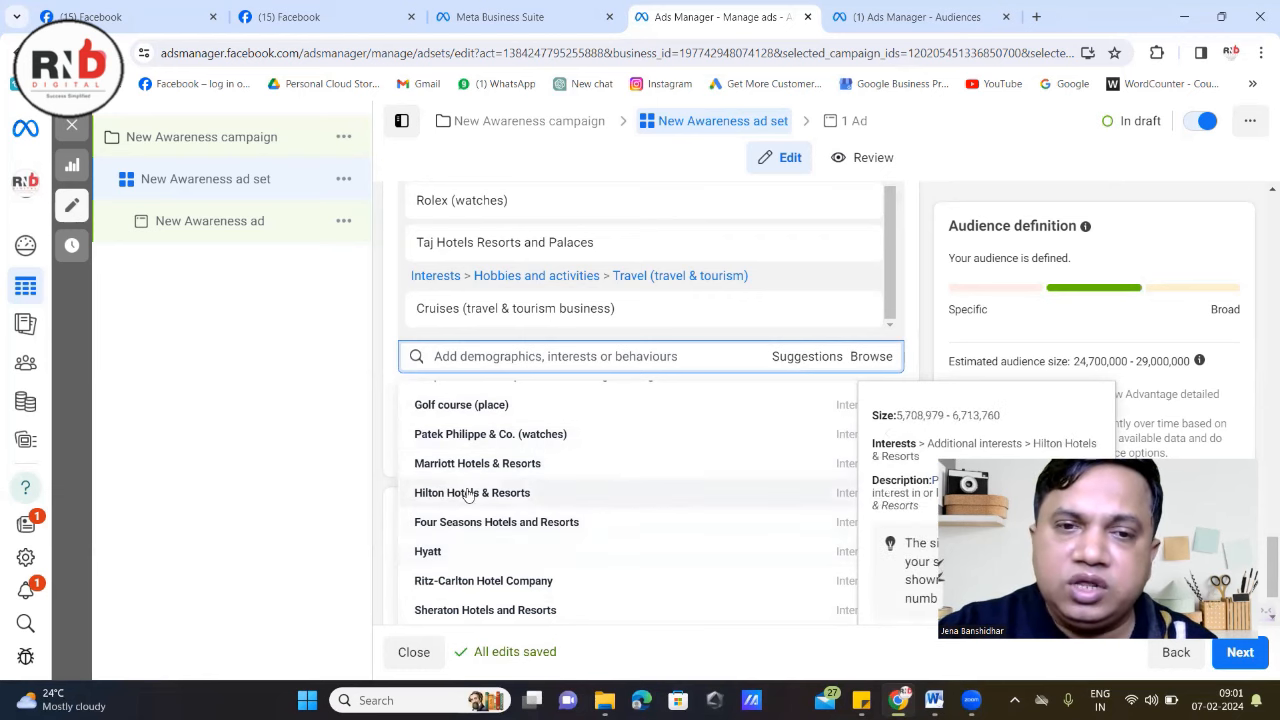
{"action": "scroll", "coordinate": [462, 490], "scroll_direction": "down", "scroll_amount": 2}
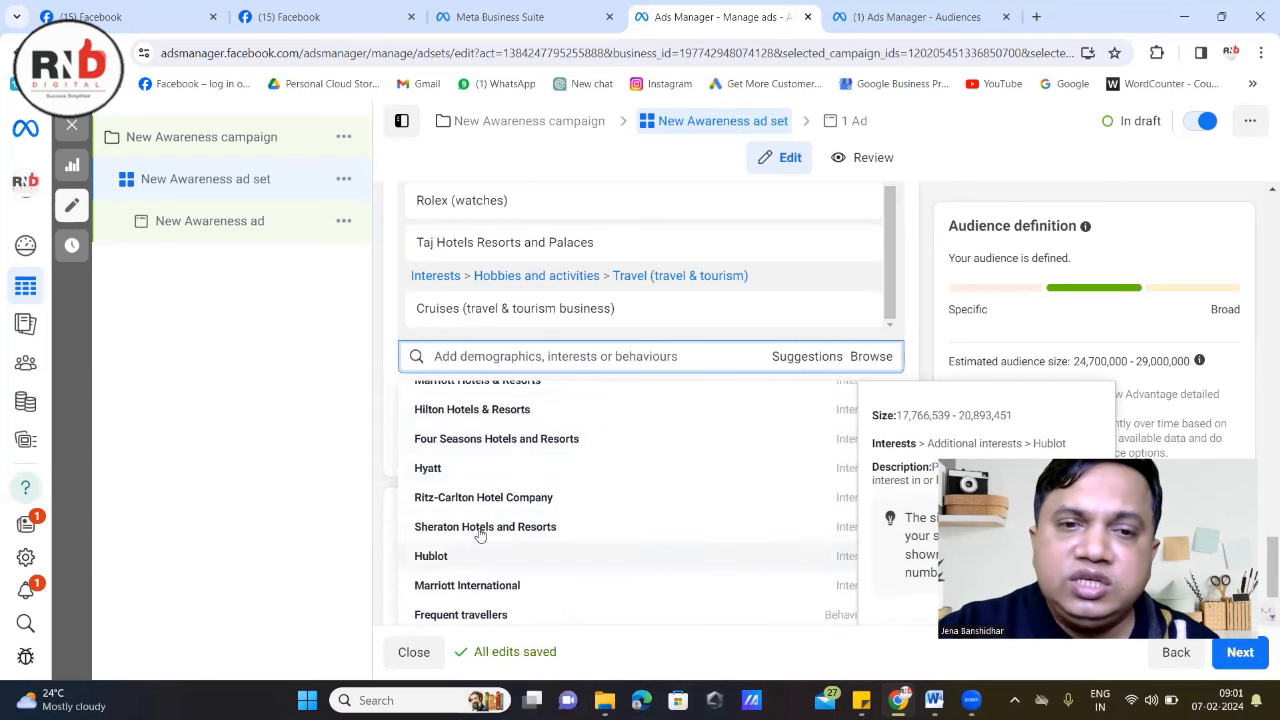
{"action": "scroll", "coordinate": [486, 524], "scroll_direction": "down", "scroll_amount": 1}
{"action": "scroll", "coordinate": [486, 524], "scroll_direction": "down", "scroll_amount": 1}
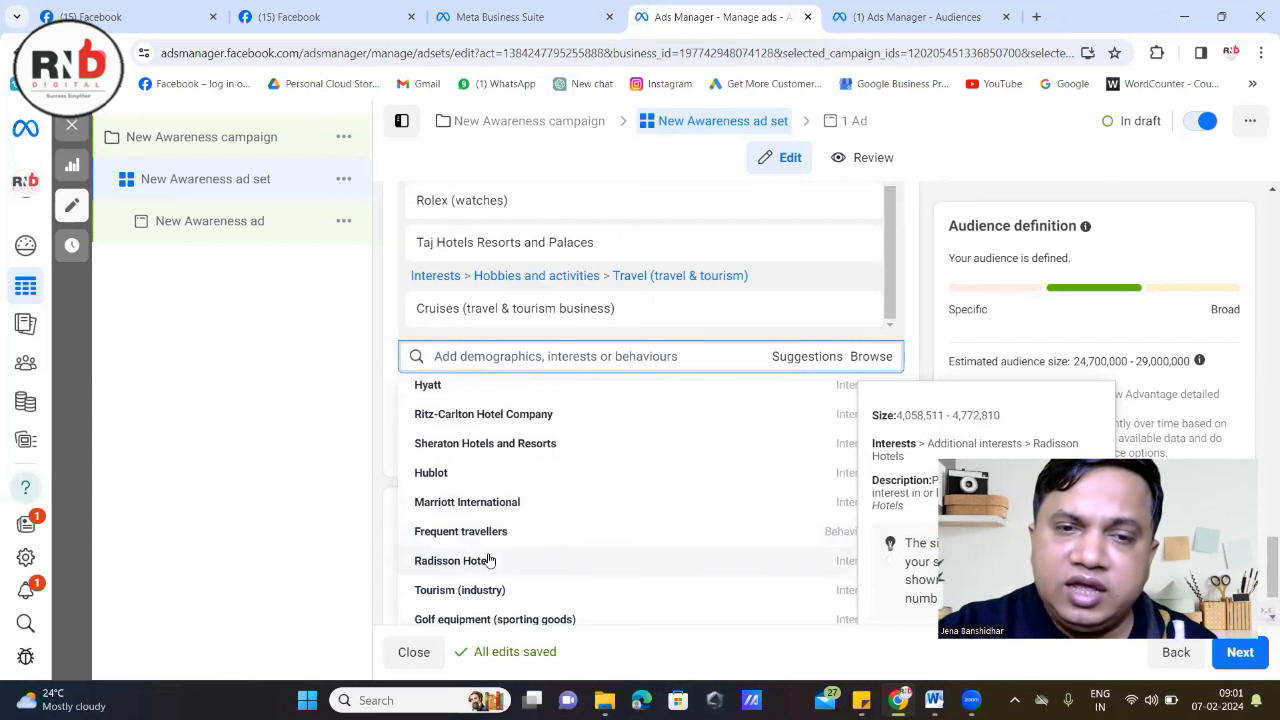
{"action": "scroll", "coordinate": [480, 558], "scroll_direction": "up", "scroll_amount": 6}
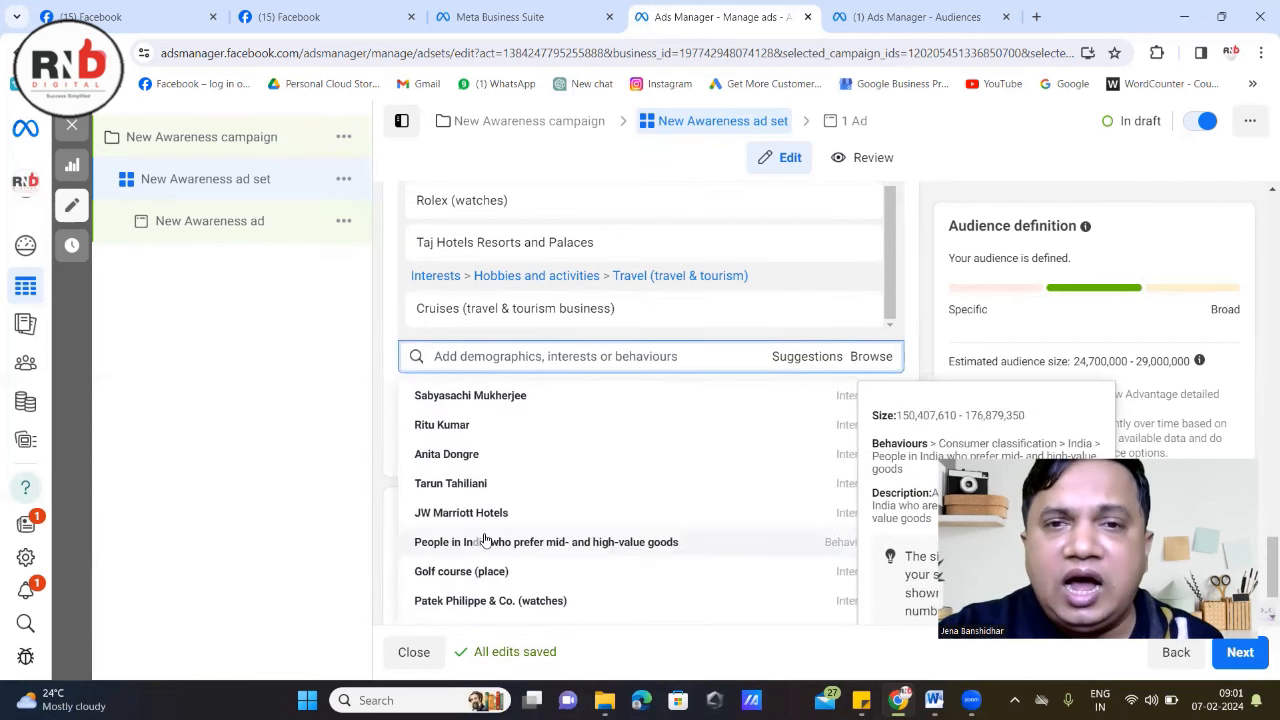
Look over the ad set's age, gender and selected detailed targeting entries once more.
{"action": "scroll", "coordinate": [503, 491], "scroll_direction": "up", "scroll_amount": 1}
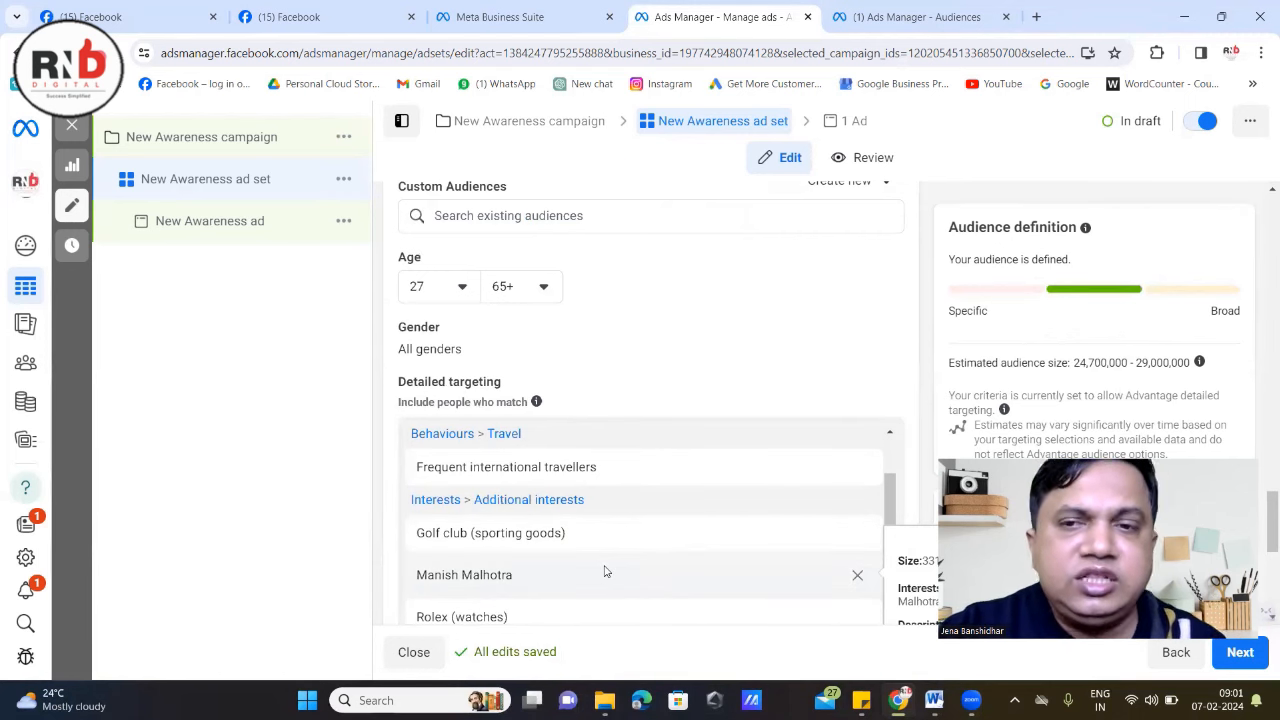
{"action": "scroll", "coordinate": [749, 508], "scroll_direction": "down", "scroll_amount": 5}
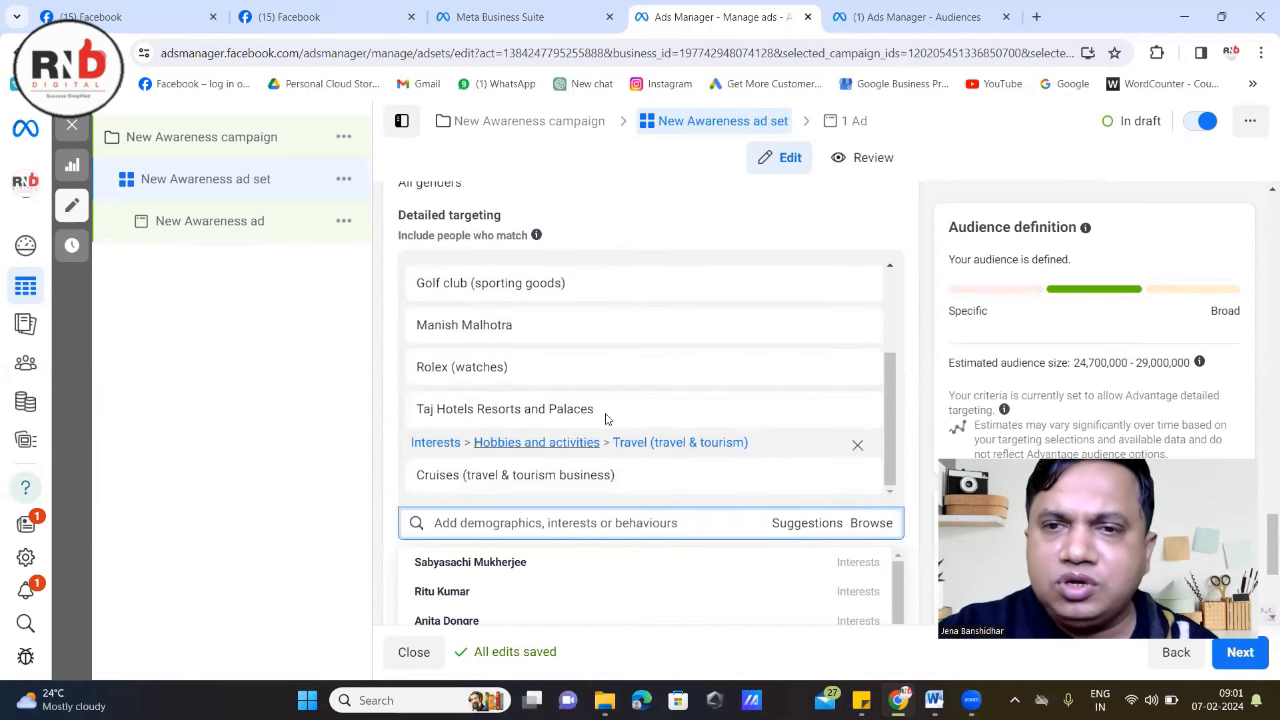
{"action": "scroll", "coordinate": [857, 440], "scroll_direction": "down", "scroll_amount": 3}
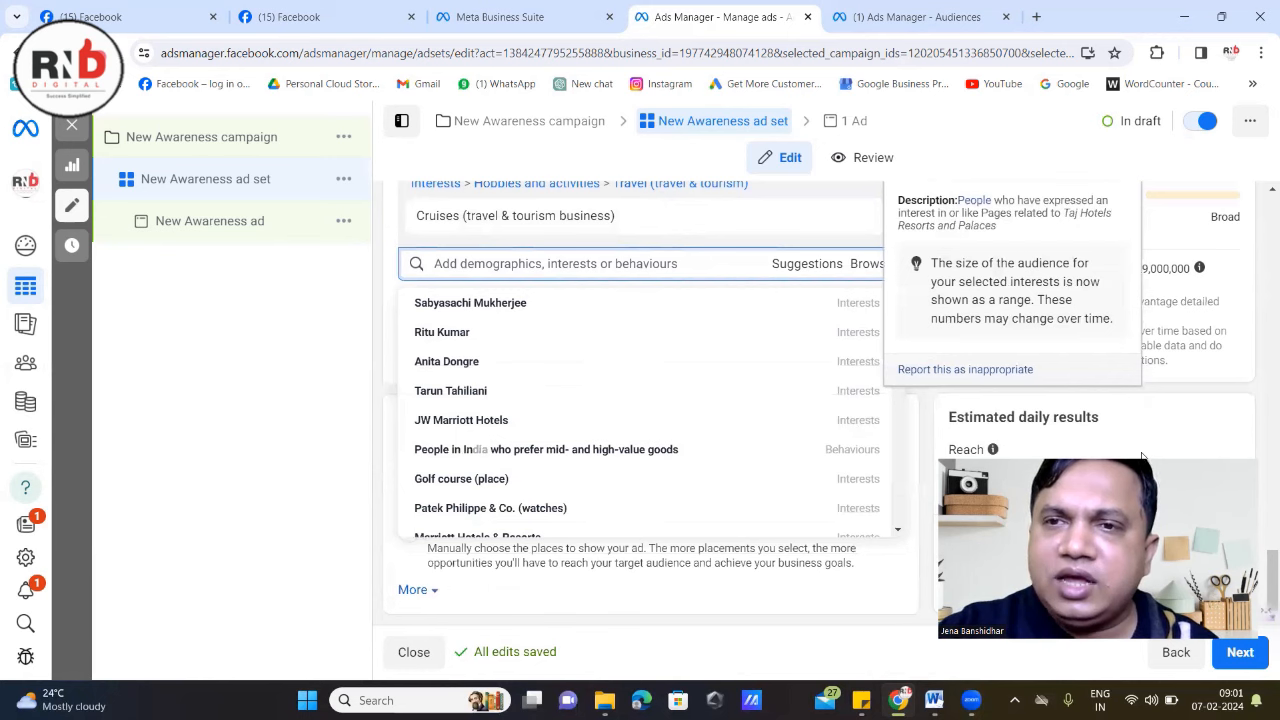
Look over the ad's identity, setup and preview, and return to the New Awareness ad set to highlight its estimated audience size.
{"action": "left_click", "coordinate": [1232, 663]}
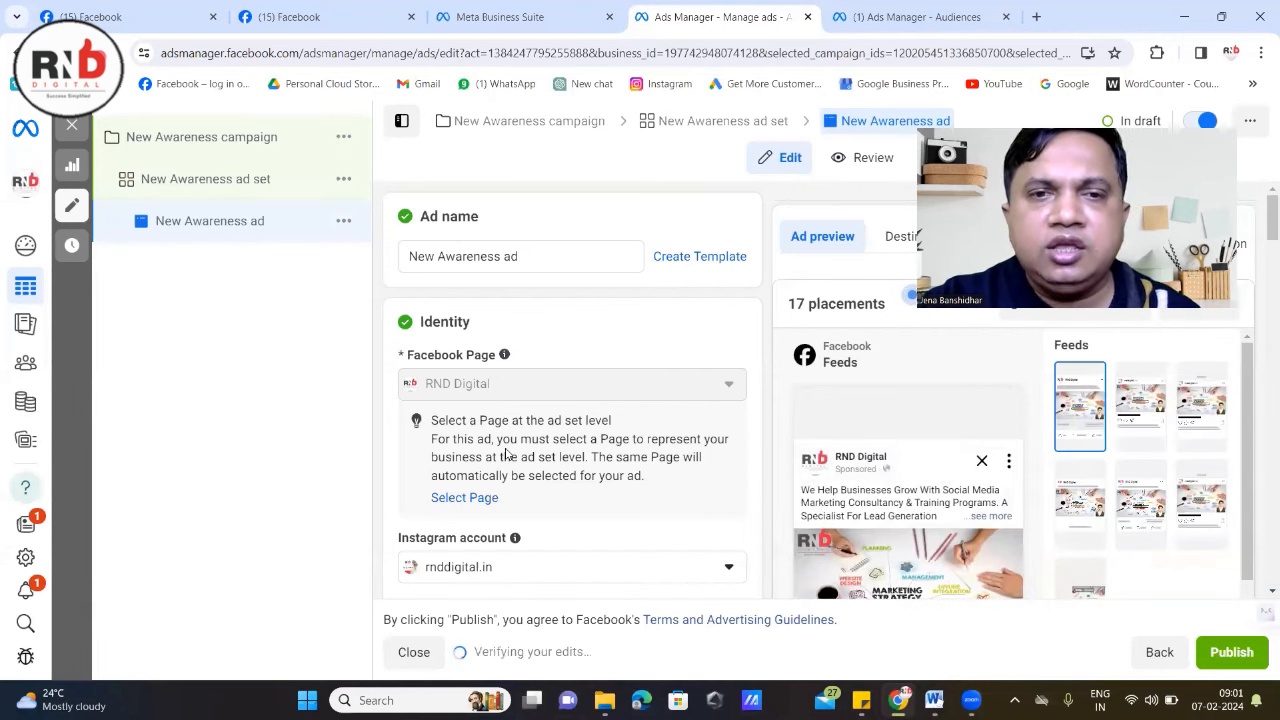
{"action": "scroll", "coordinate": [640, 484], "scroll_direction": "down", "scroll_amount": 2}
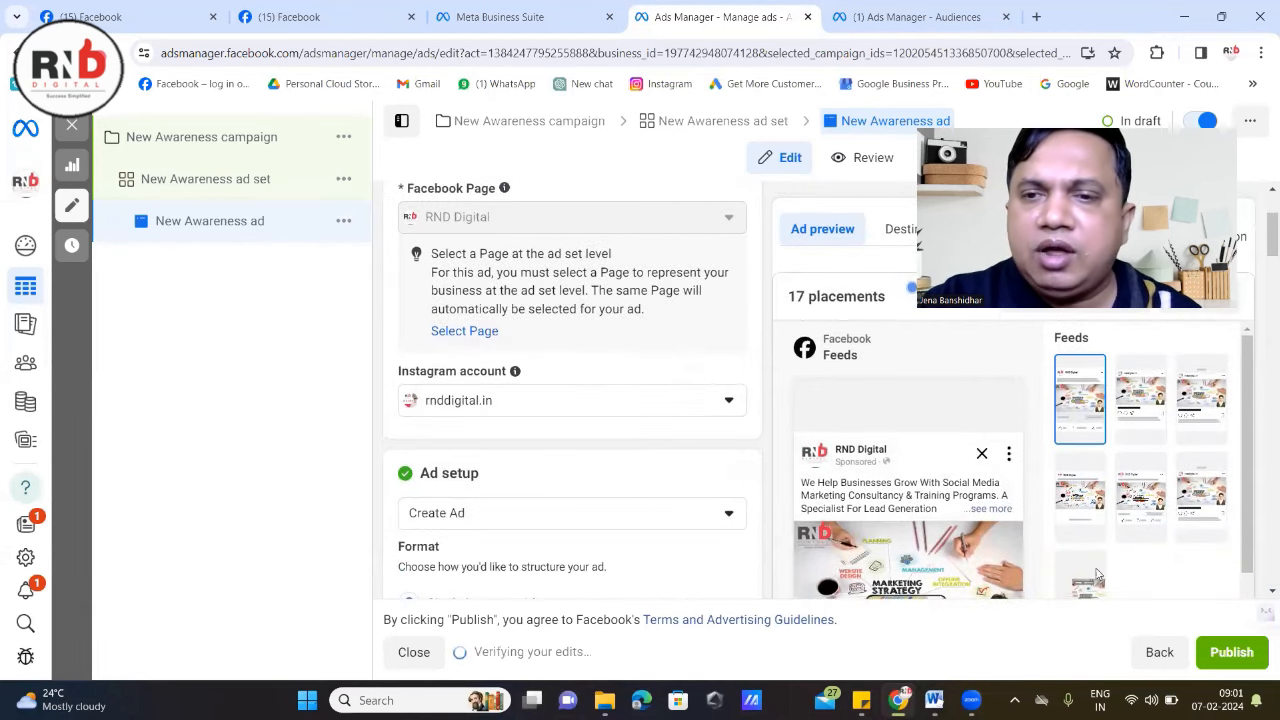
{"action": "mouse_move", "coordinate": [810, 372]}
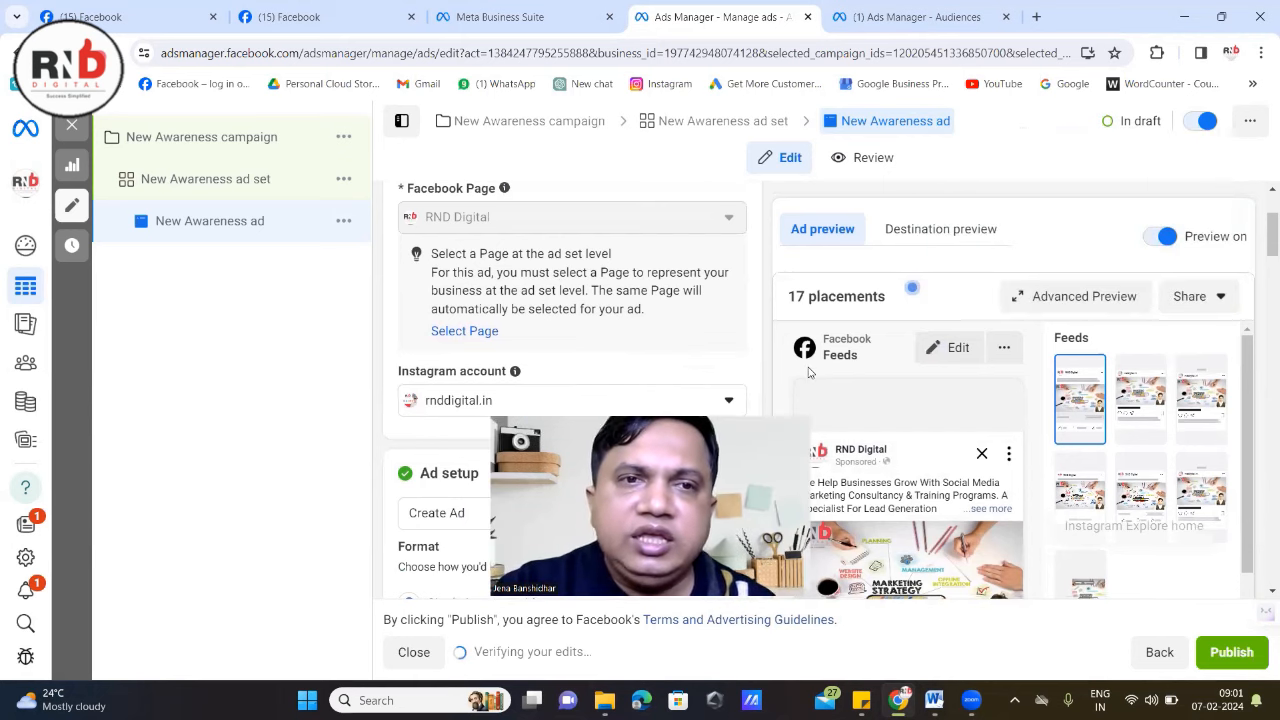
{"action": "left_click", "coordinate": [201, 185]}
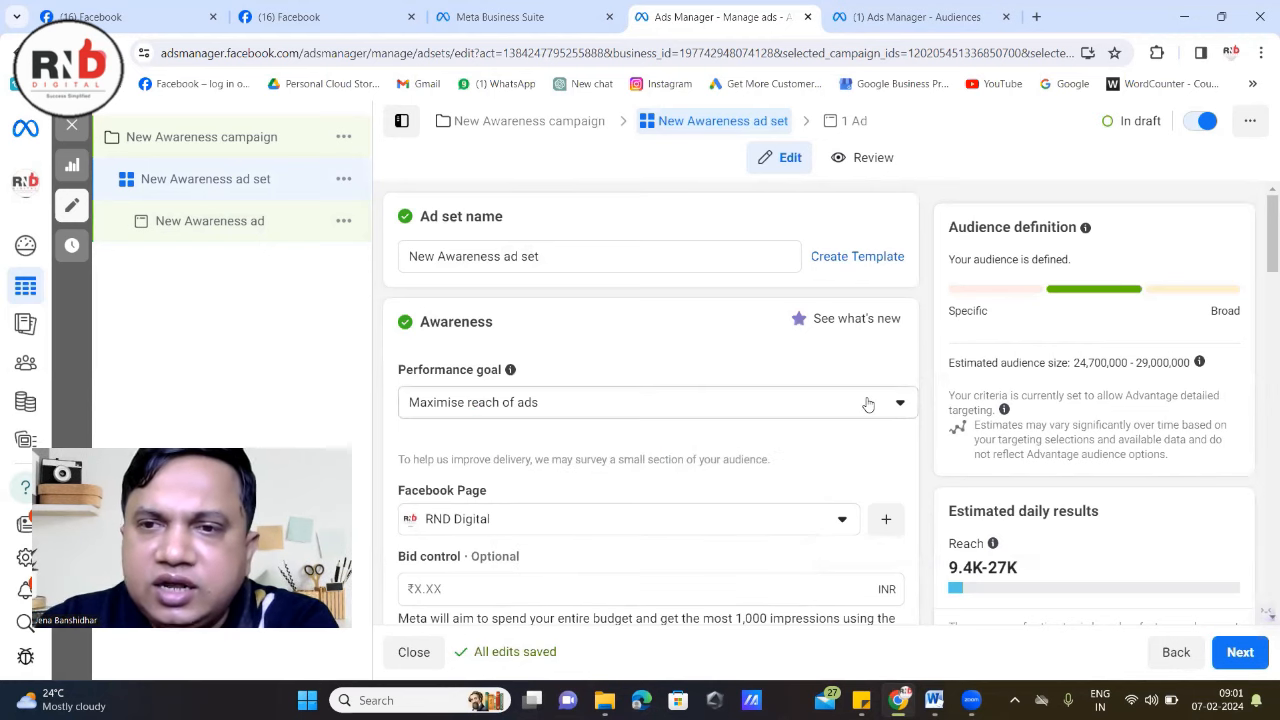
{"action": "left_click_drag", "start_coordinate": [1076, 363], "coordinate": [1189, 368]}
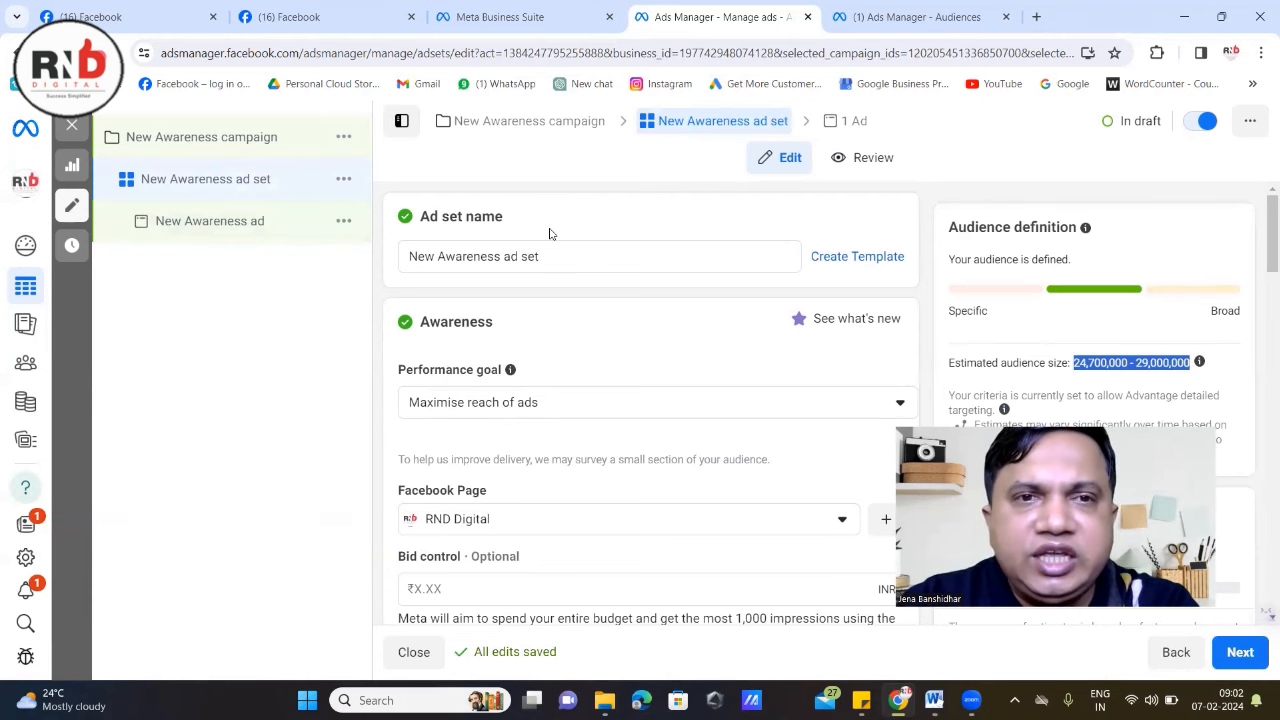
On the Audiences page, open a new saved audience form, examine its location, age, gender, language and detailed targeting fields, and close it unsaved.
{"action": "left_click", "coordinate": [915, 17]}
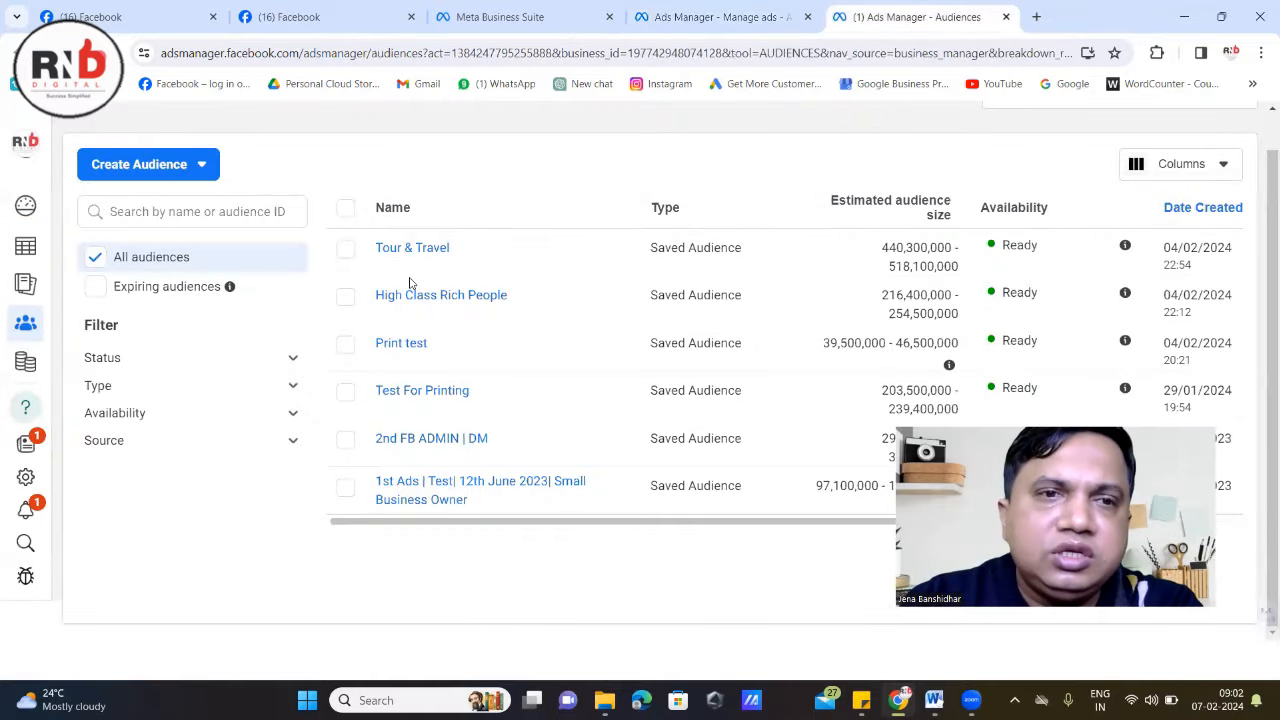
{"action": "left_click", "coordinate": [180, 168]}
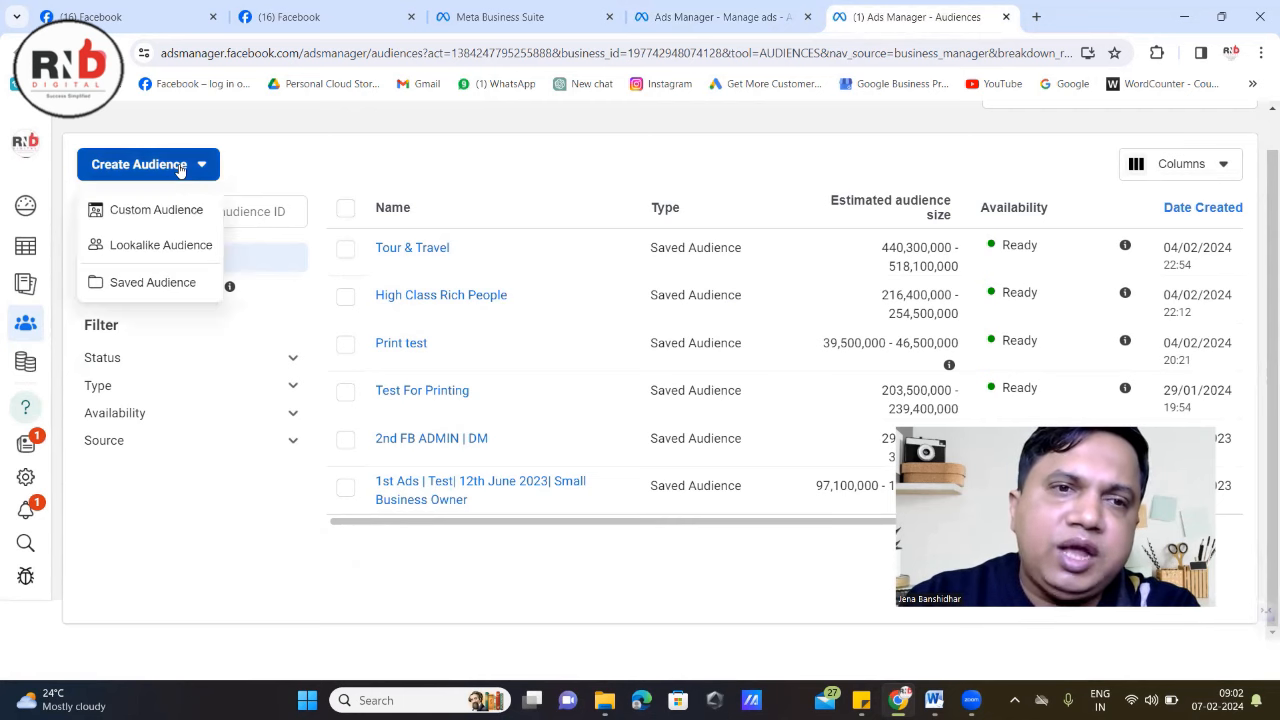
{"action": "left_click", "coordinate": [164, 285]}
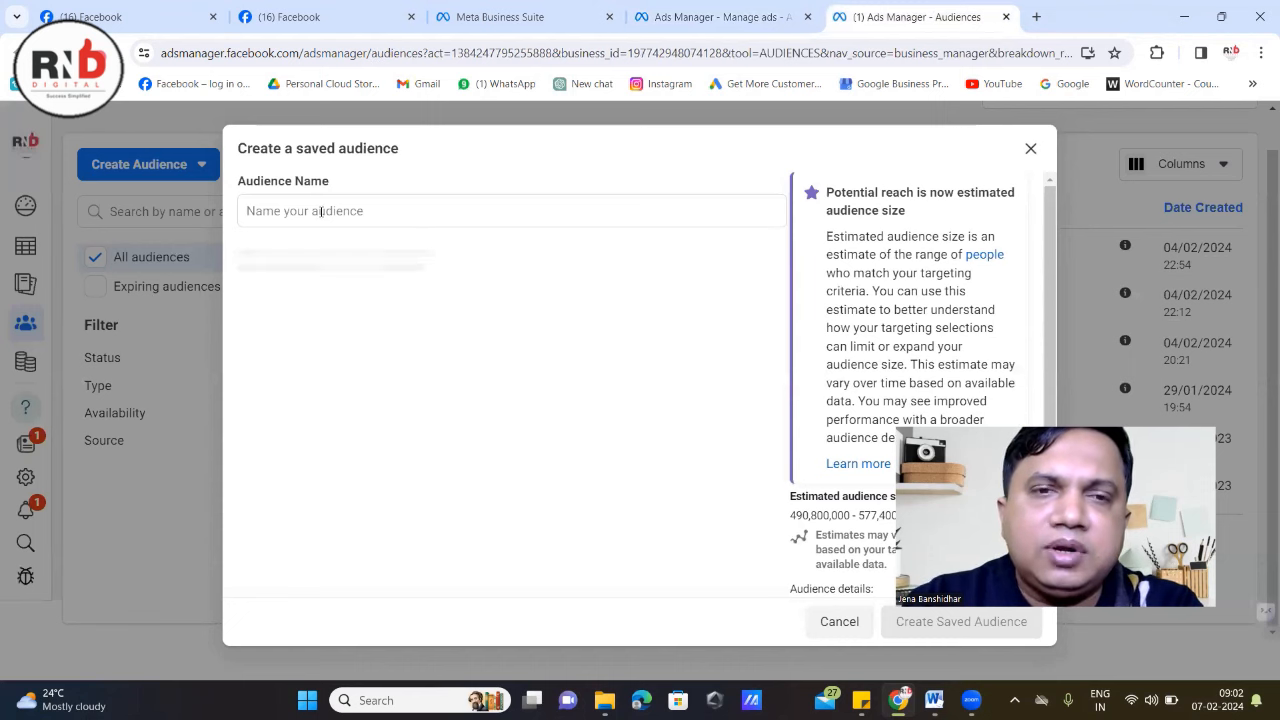
{"action": "left_click", "coordinate": [320, 211]}
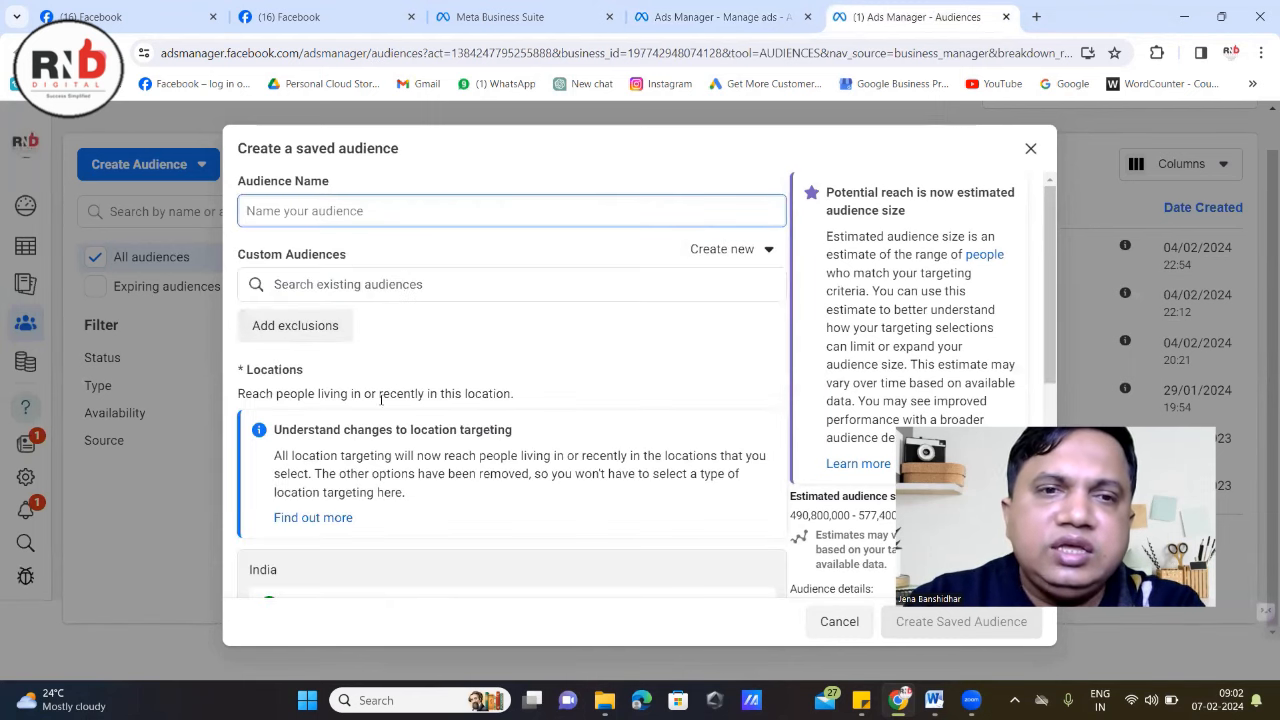
{"action": "scroll", "coordinate": [402, 419], "scroll_direction": "down", "scroll_amount": 2}
{"action": "scroll", "coordinate": [402, 419], "scroll_direction": "down", "scroll_amount": 5}
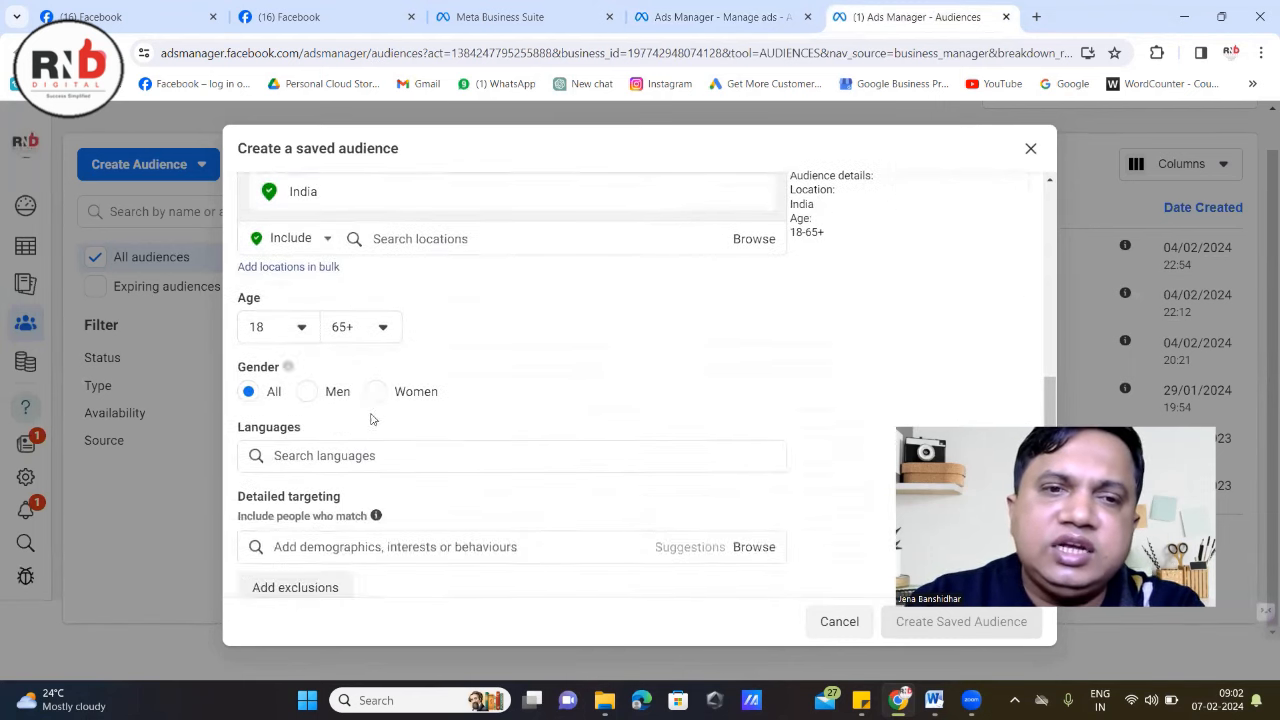
{"action": "scroll", "coordinate": [370, 420], "scroll_direction": "up", "scroll_amount": 3}
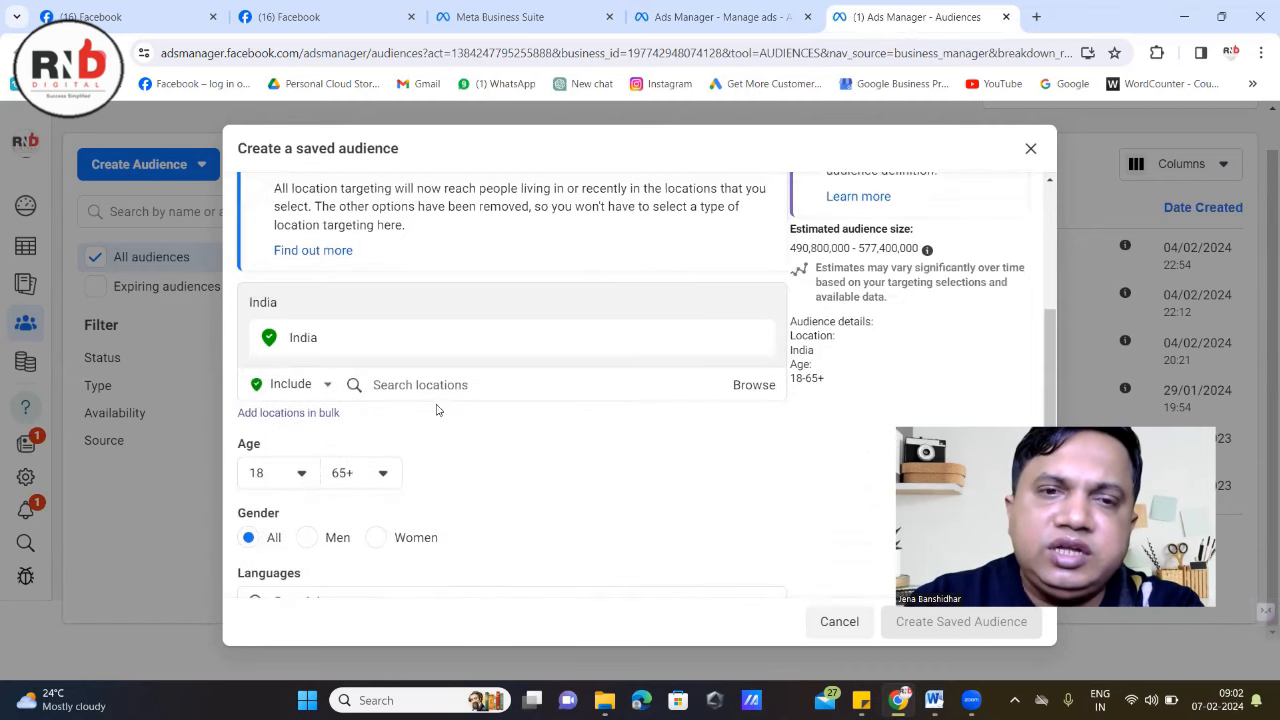
{"action": "scroll", "coordinate": [436, 409], "scroll_direction": "down", "scroll_amount": 3}
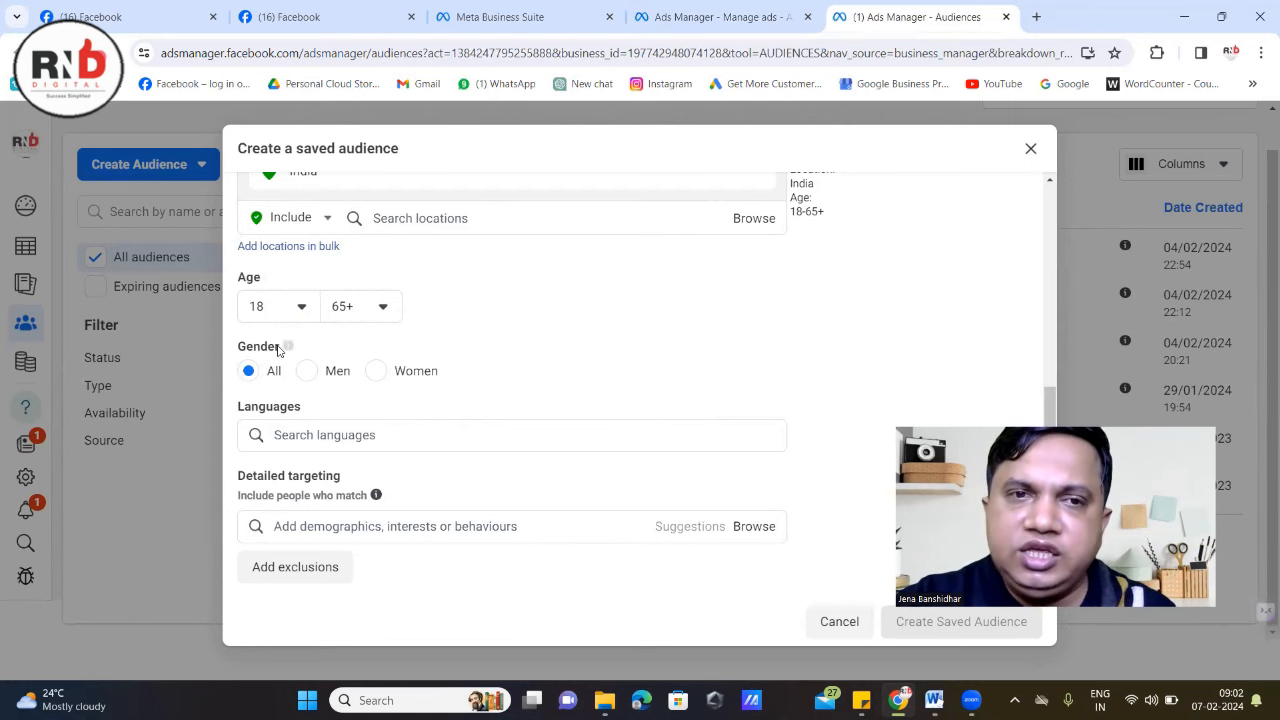
{"action": "left_click", "coordinate": [1029, 150]}
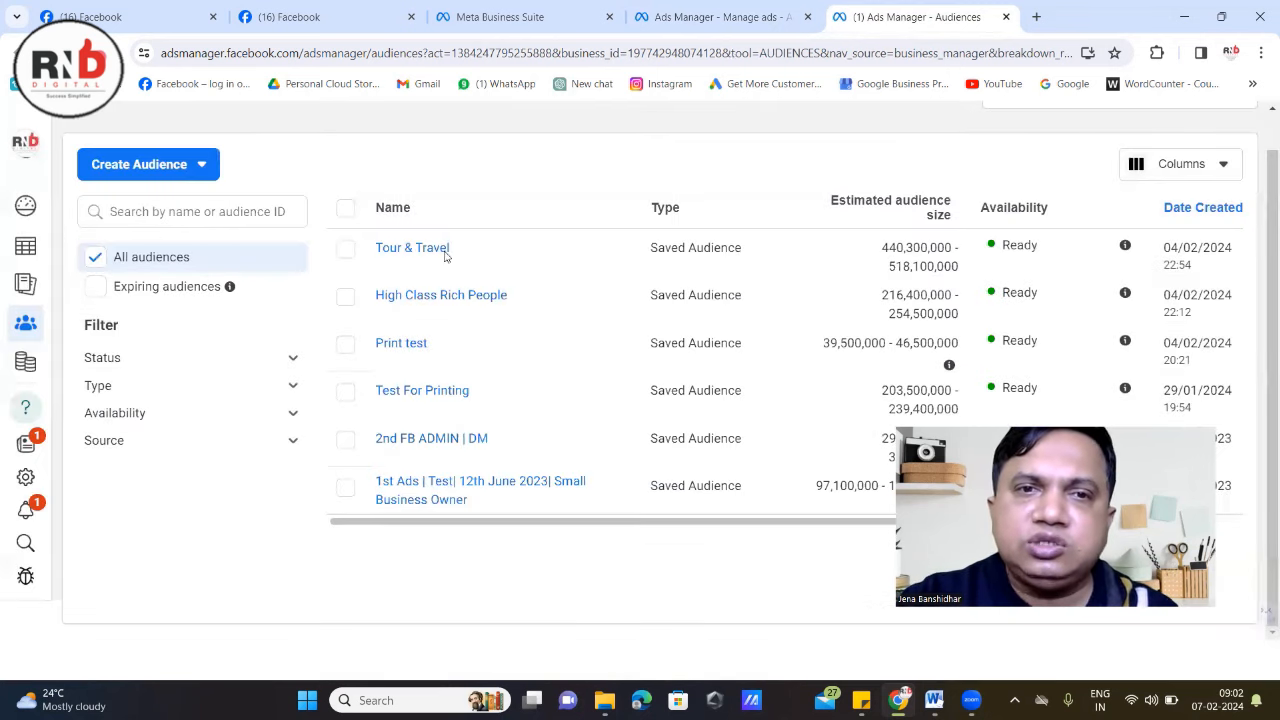
View the targeting details of the Tour & Travel saved audience.
{"action": "mouse_move", "coordinate": [420, 250]}
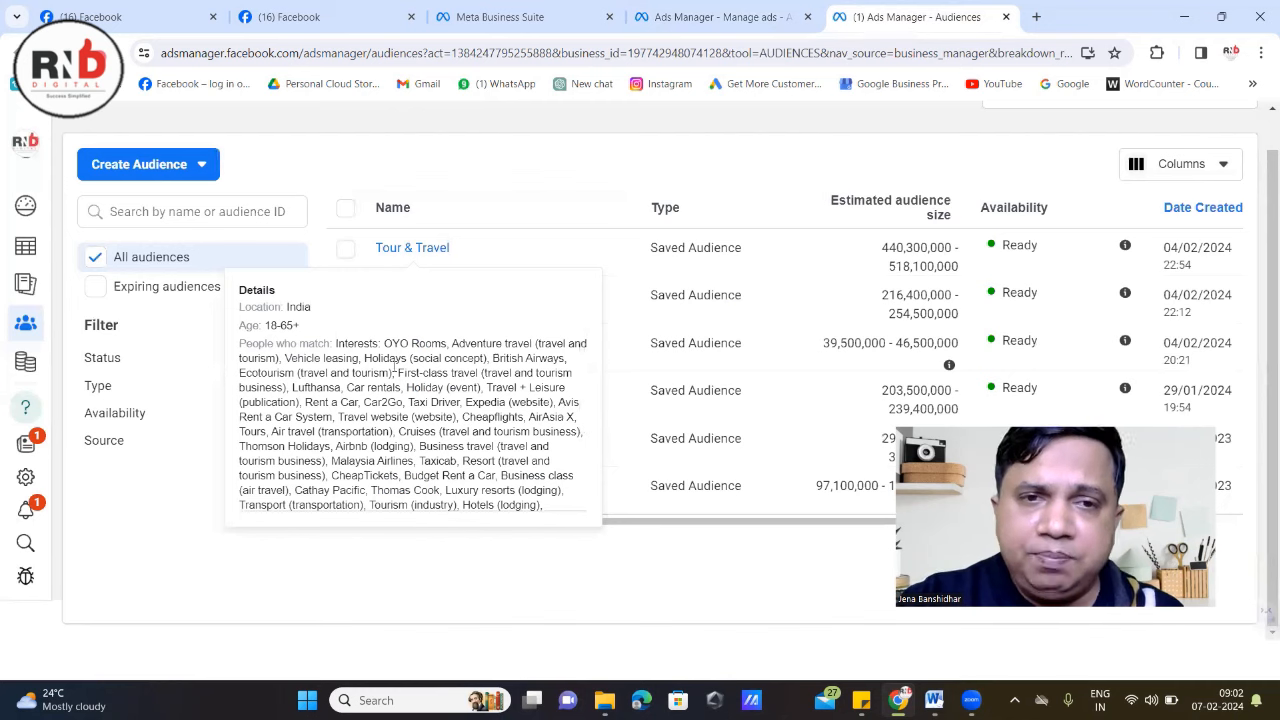